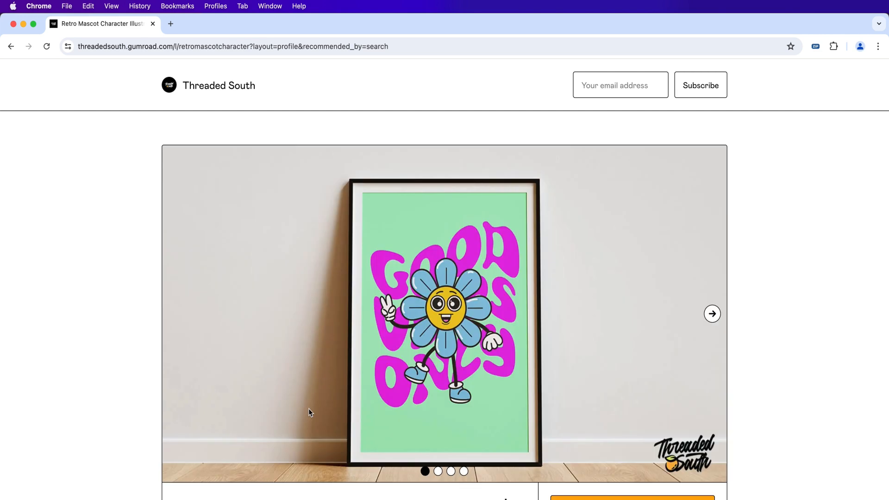
Step: Look through the preview images and description on the Retro Mascot Character Illustration product page
left_click(712, 314)
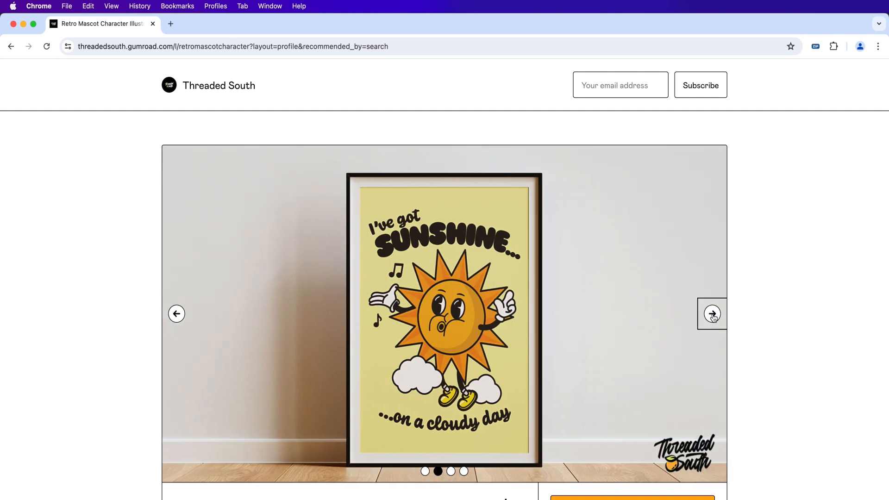
left_click(712, 314)
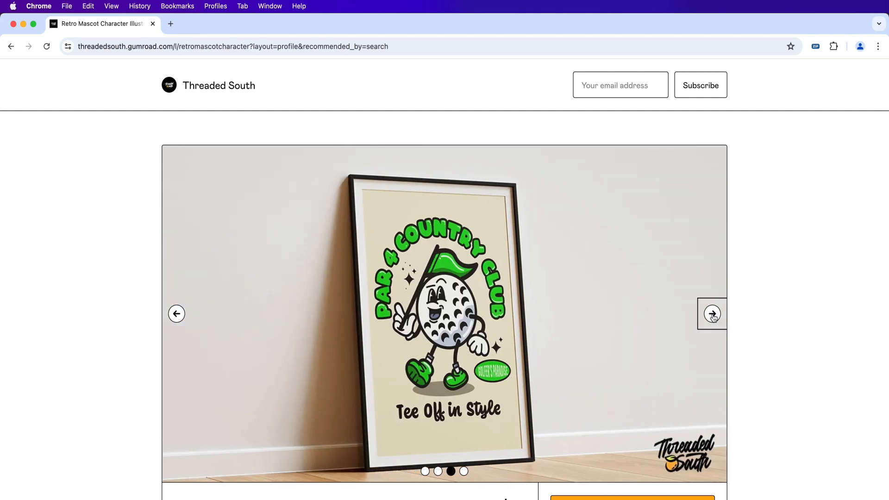
left_click(712, 314)
scroll(770, 358, "down", 3)
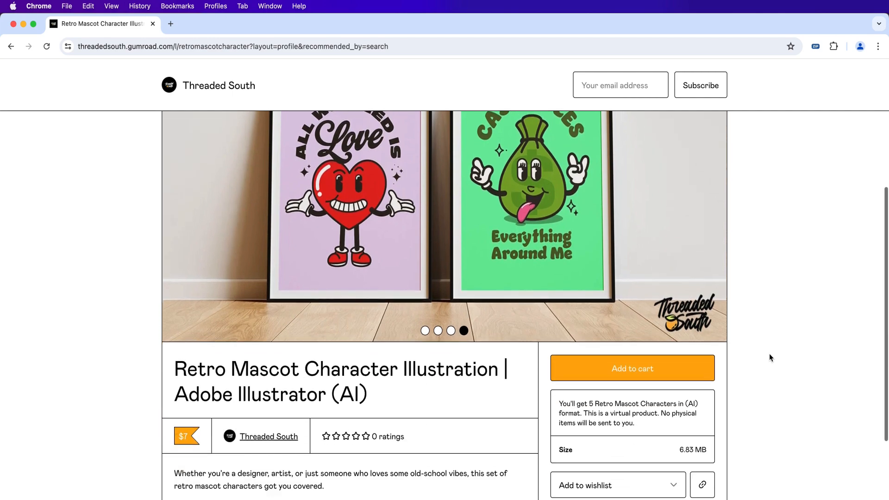
scroll(770, 357, "down", 5)
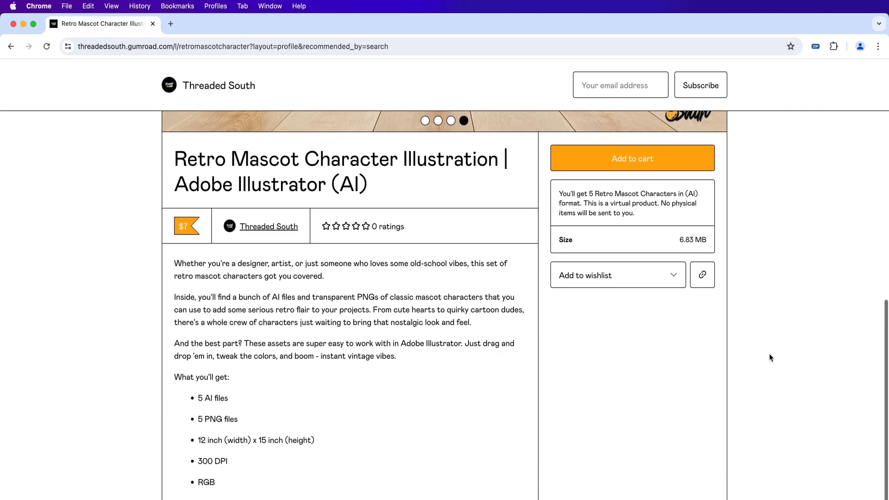
scroll(770, 358, "down", 1)
left_click(635, 142)
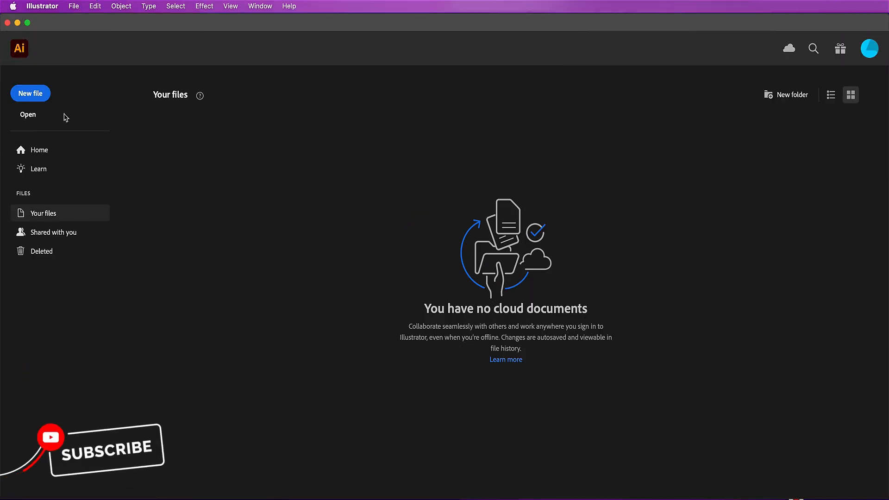
Step: Create a new document 12 in wide and 15 in high with one artboard in RGB color mode
left_click(34, 92)
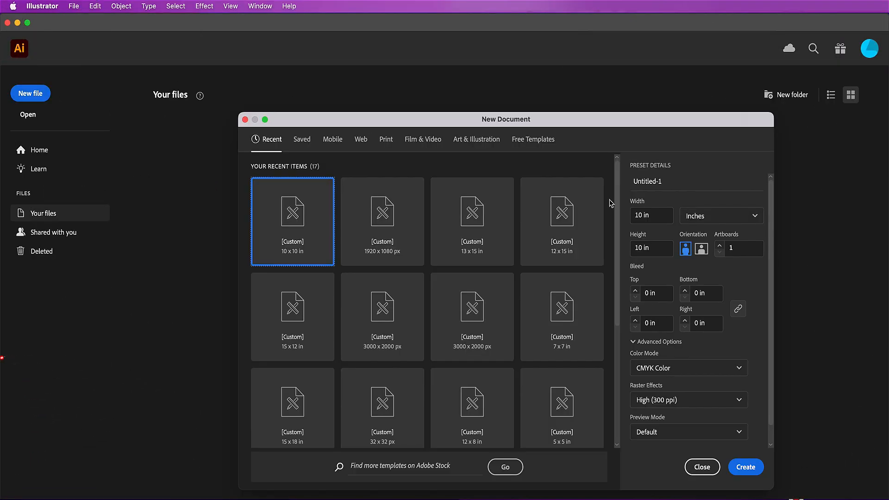
double_click(641, 215)
type("12")
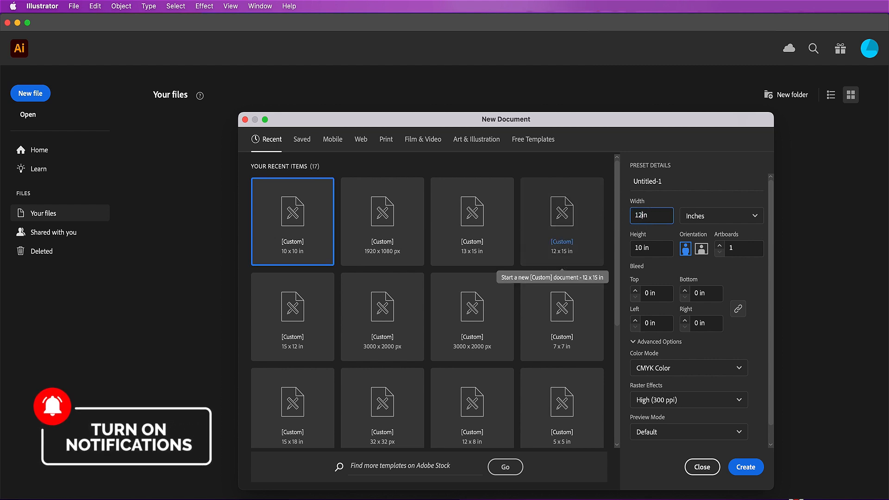
double_click(630, 249)
type("1")
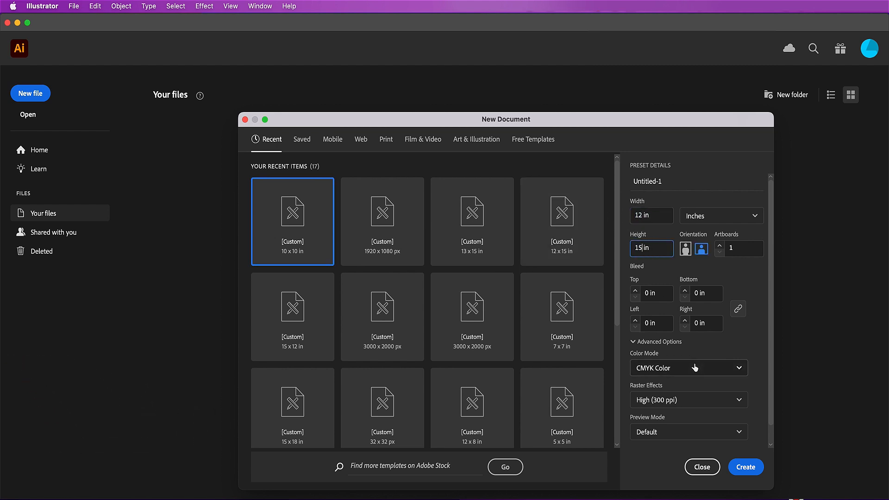
type("5")
left_click(695, 367)
left_click(689, 391)
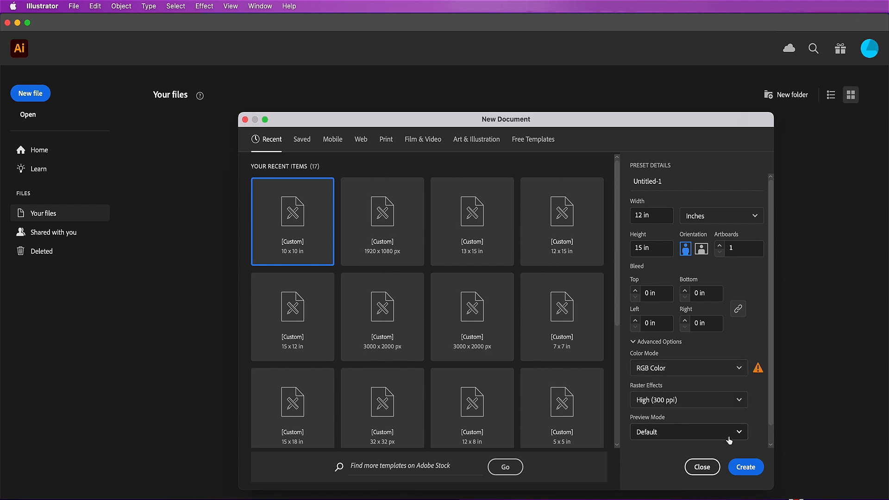
left_click(743, 467)
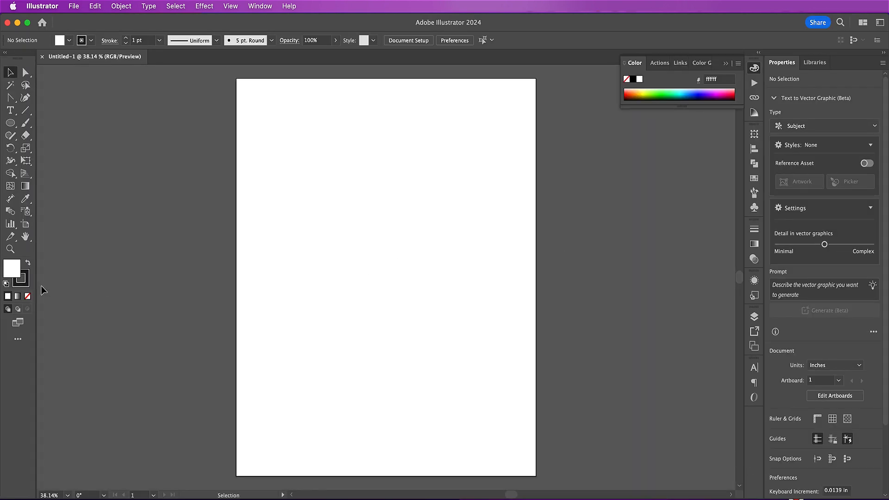
Step: Draw a circle about 6.77 in across near the artboard's center with a white fill and no stroke
left_click(23, 285)
left_click(28, 296)
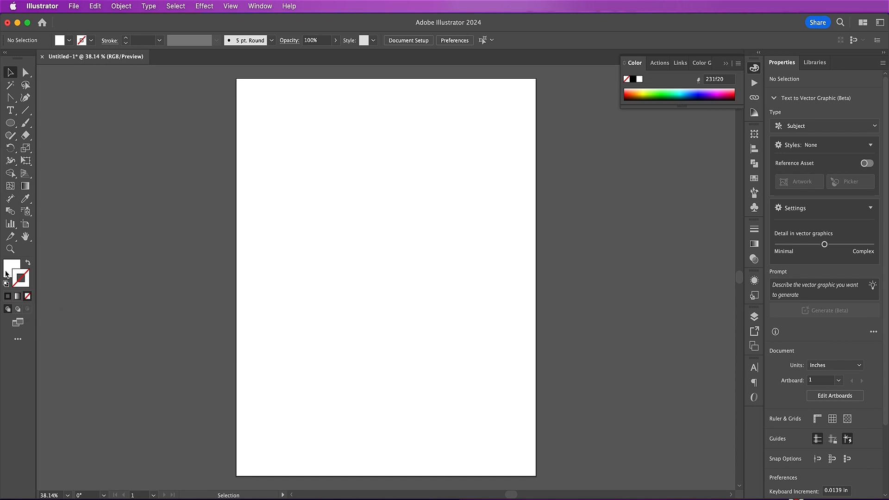
left_click(7, 272)
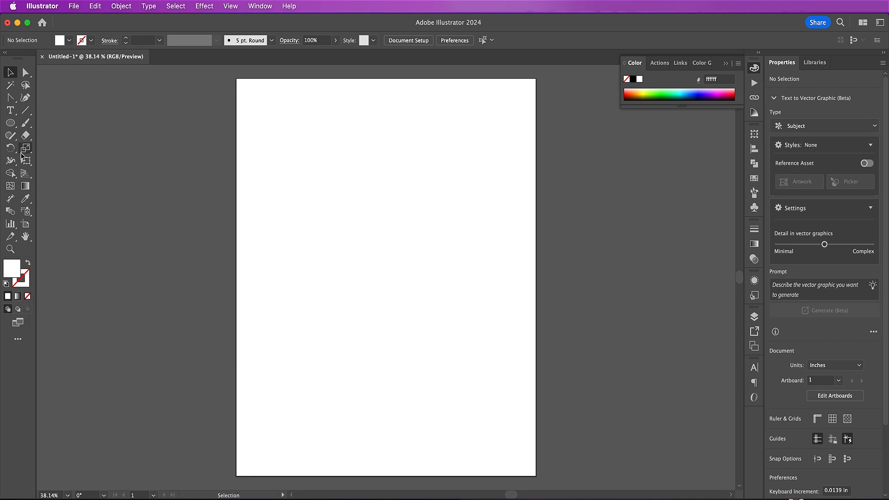
left_click(11, 123)
left_click_drag(308, 228, 435, 316)
key("v")
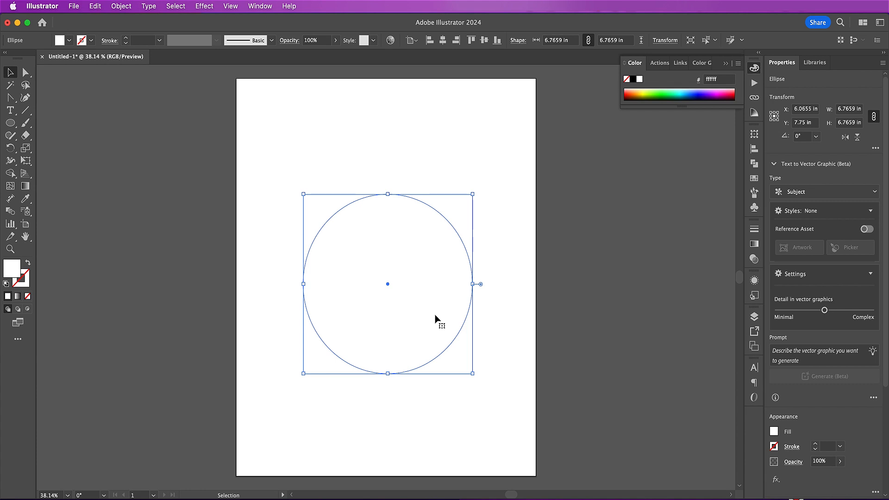
Step: Convert the circle's top and bottom points to sharp corners with the Anchor Point tool
left_click(10, 97)
left_click(10, 98)
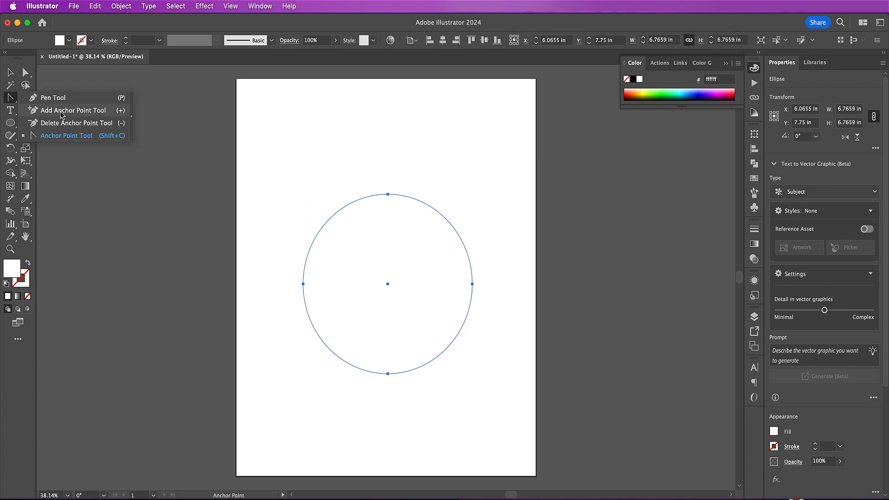
left_click(51, 136)
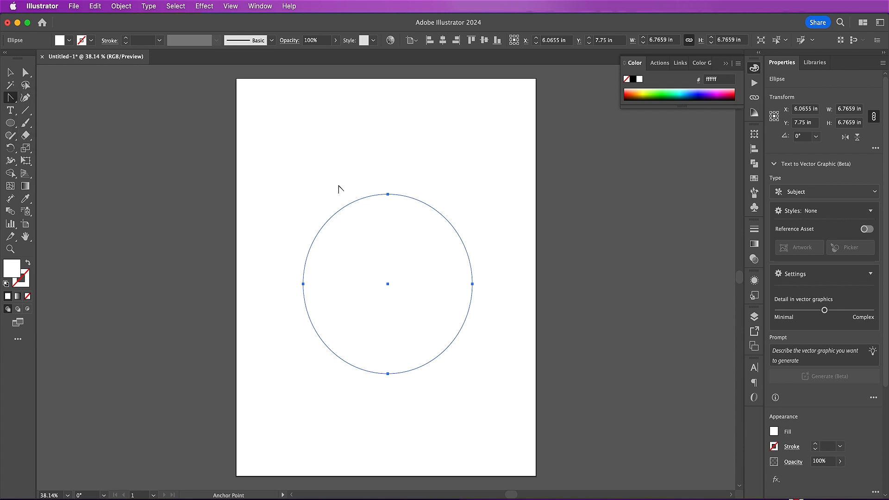
left_click(388, 195)
left_click(388, 374)
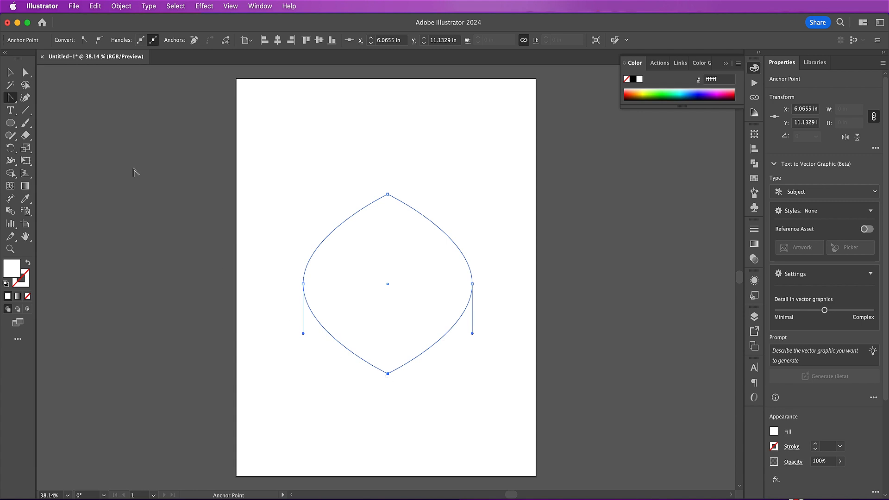
Step: Move the shape's top anchor straight down to about Y 8.43 in to form the heart's notch
left_click(26, 73)
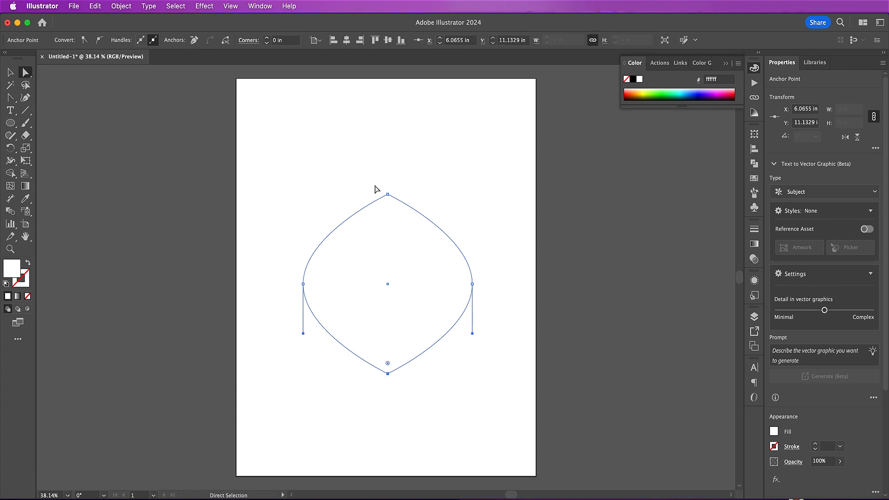
left_click(387, 195)
left_click_drag(387, 195, 387, 302)
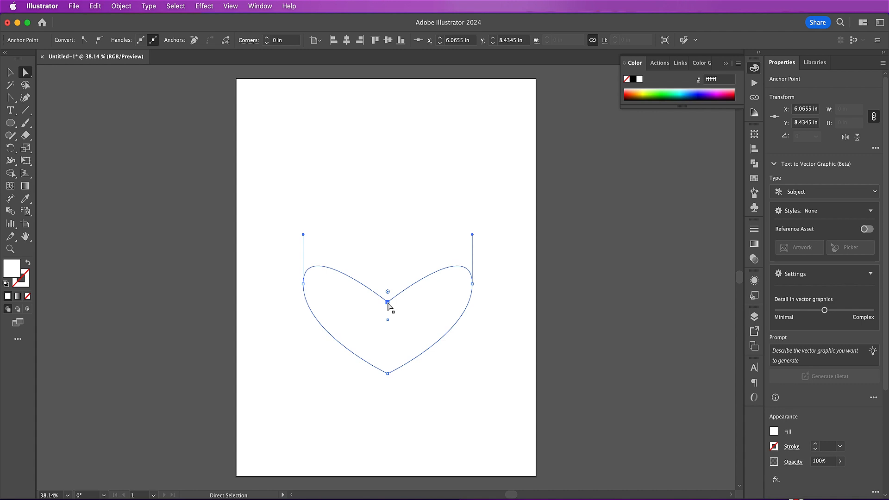
Step: Fill the heart with red ed1c24 and display the document's color swatches
double_click(14, 270)
type("ed1c24")
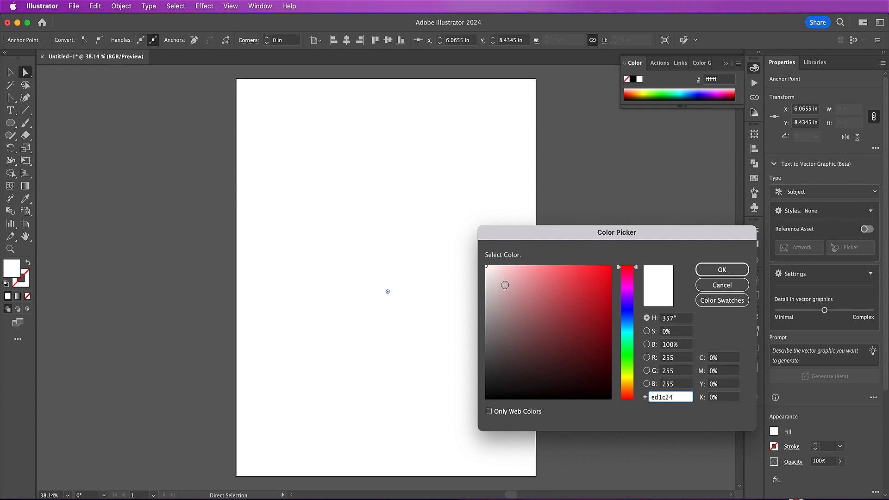
left_click(713, 272)
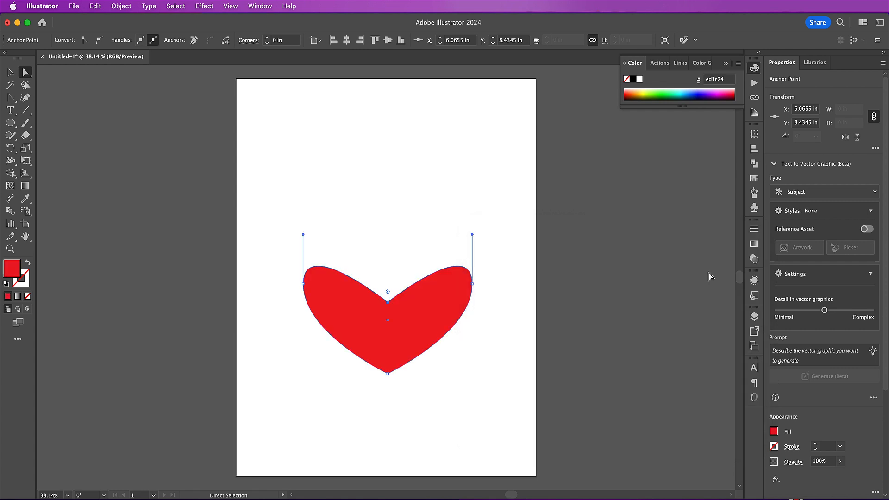
left_click(754, 178)
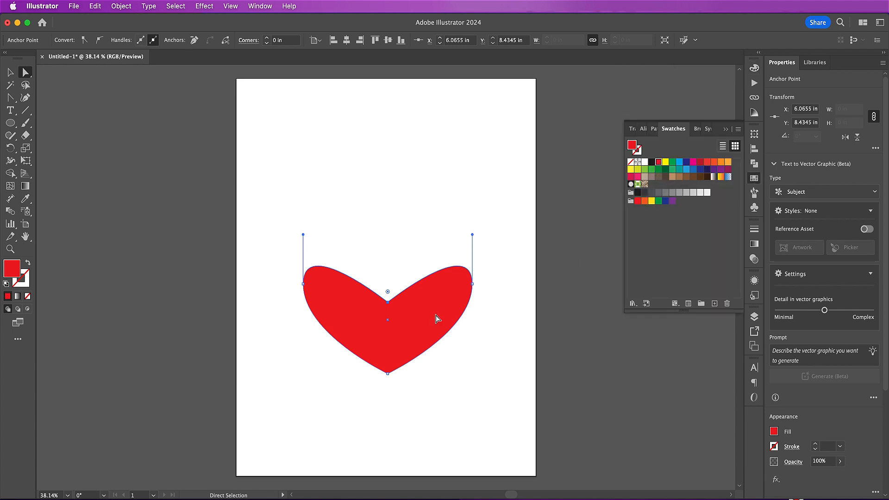
Step: Round the heart's lobes by angling the side anchors' handles, and lower the bottom tip
left_click(303, 283)
left_click_drag(302, 235, 331, 225)
left_click_drag(282, 328, 280, 356)
left_click(472, 284)
left_click_drag(473, 234, 436, 223)
left_click(388, 374)
mouse_move(387, 373)
left_mouse_down()
mouse_move(387, 386)
mouse_move(388, 375)
left_mouse_up()
Step: Widen the heart by angling the upper handles of both side anchors further inward and the lower handles outward
left_click(304, 283)
left_click_drag(322, 222, 341, 231)
left_click(473, 284)
left_click_drag(437, 222, 426, 234)
left_click_drag(506, 319, 520, 338)
left_click(304, 284)
left_click_drag(256, 349, 258, 351)
left_click(472, 285)
left_click_drag(521, 340, 524, 348)
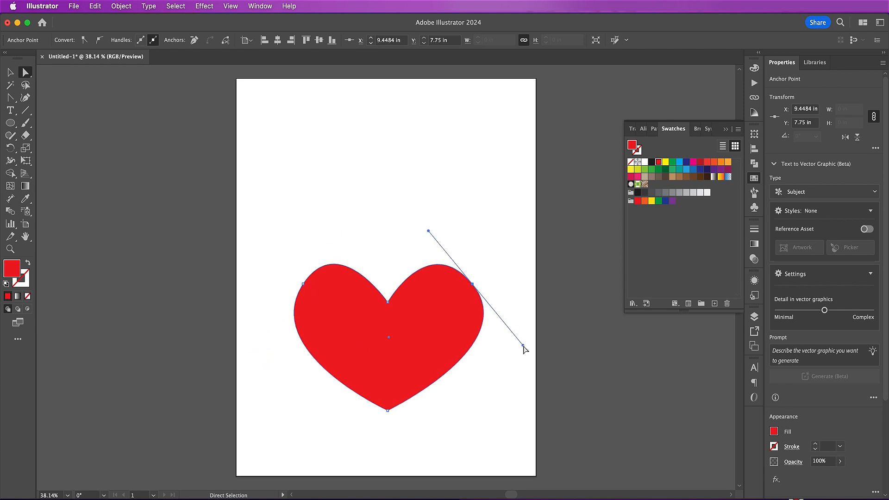
Step: Fine-tune the upper handles of both side anchors so the two lobes match in height and roundness
left_click(303, 284)
left_click_drag(338, 232, 348, 232)
left_click(473, 284)
left_click_drag(428, 230, 426, 230)
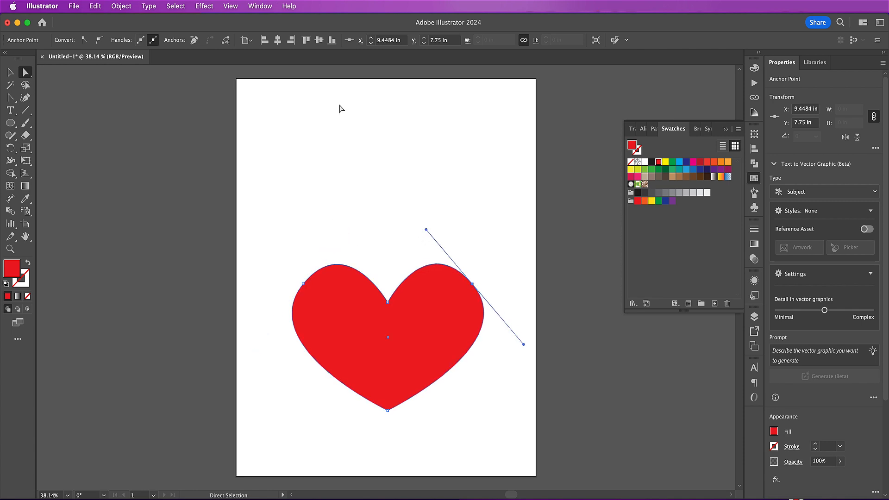
Step: Show the rulers and place a horizontal guide at about 6.99 in along the tops of the heart's lobes
left_click(258, 6)
mouse_move(259, 436)
left_click(370, 437)
left_click_drag(388, 71, 413, 262)
key("super+equal")
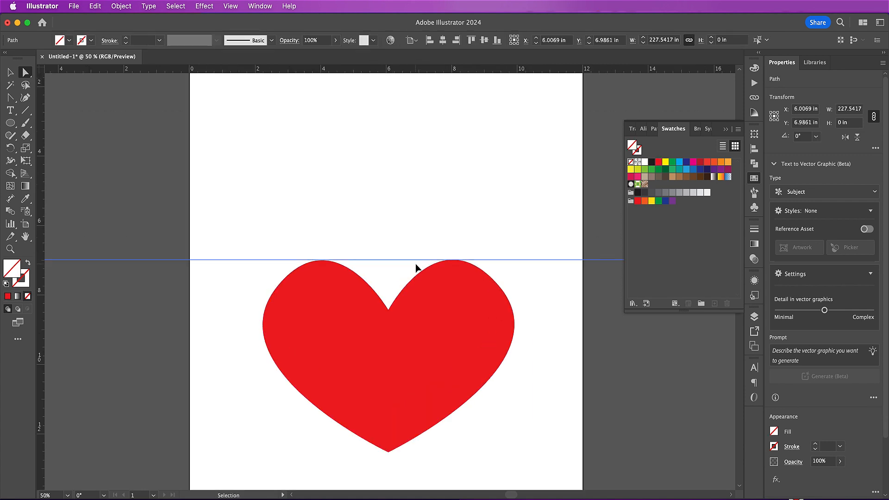
scroll(416, 265, "down", 3)
scroll(416, 265, "right", 3)
Step: Select the heart's bottom anchor and nudge it straight down in six large increments to lengthen the tip
left_click(416, 265)
left_click(330, 396)
key("shift+Down")
key("shift+Down")
key("shift+Down")
key("shift+Down")
key("shift+Down")
key("shift+Down")
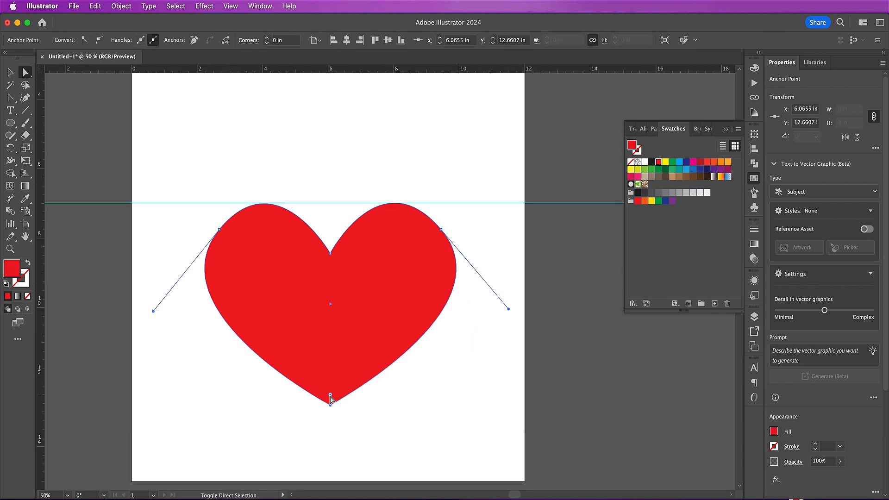
Step: Adjust the lower handles of the right and left side anchors to even out the heart's sides, and deselect it
left_click(441, 230)
left_click_drag(508, 309, 512, 314)
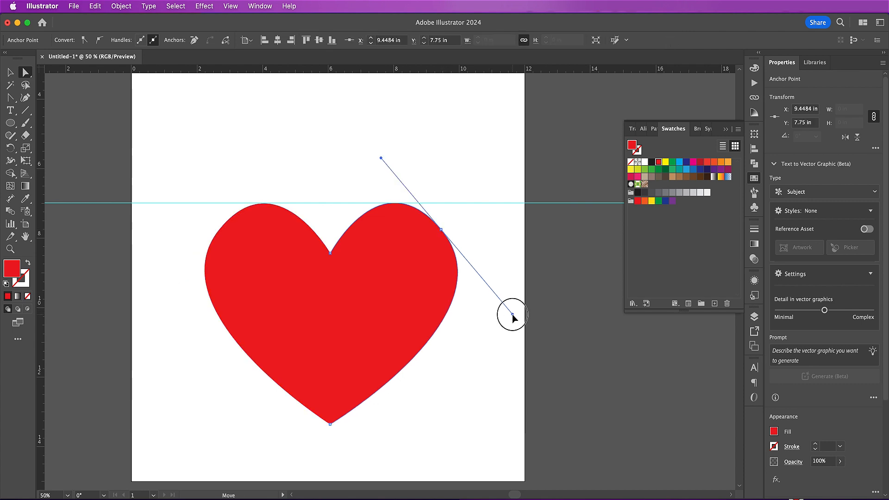
left_click(220, 230)
left_click_drag(154, 311, 155, 311)
key("v")
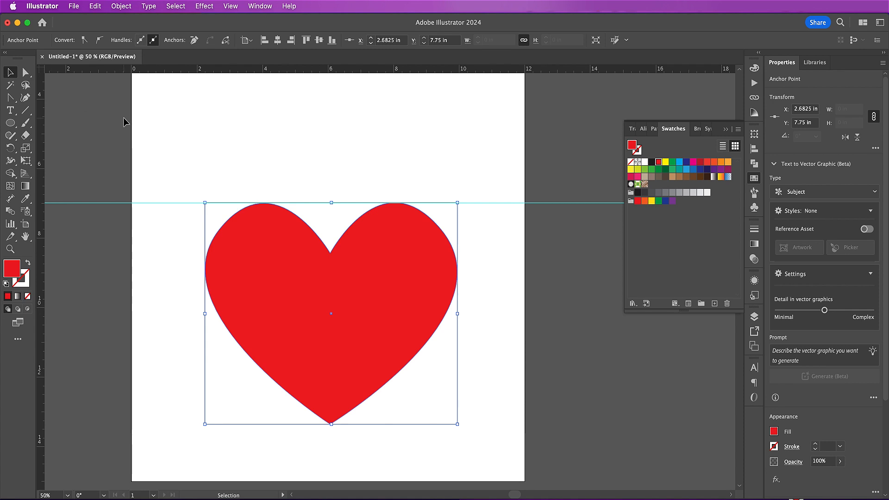
left_click(124, 122)
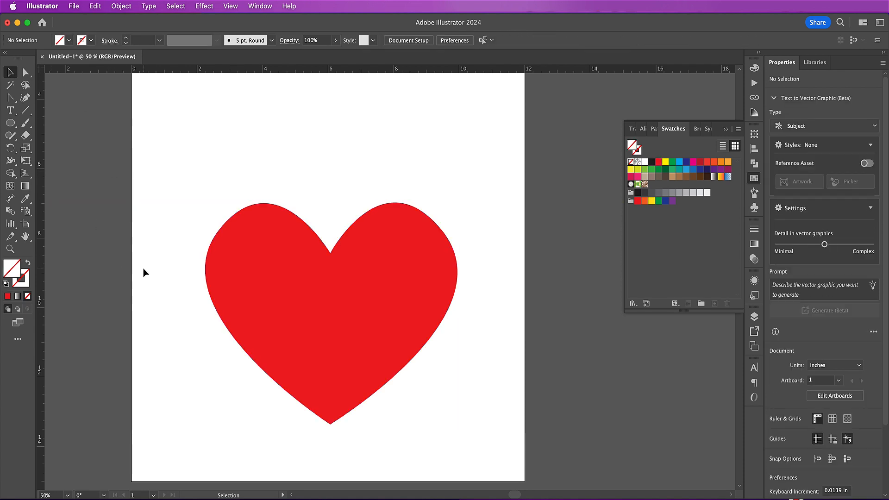
Step: Give the heart a black 000000 stroke and save that black as a new global swatch
left_click(328, 288)
double_click(21, 281)
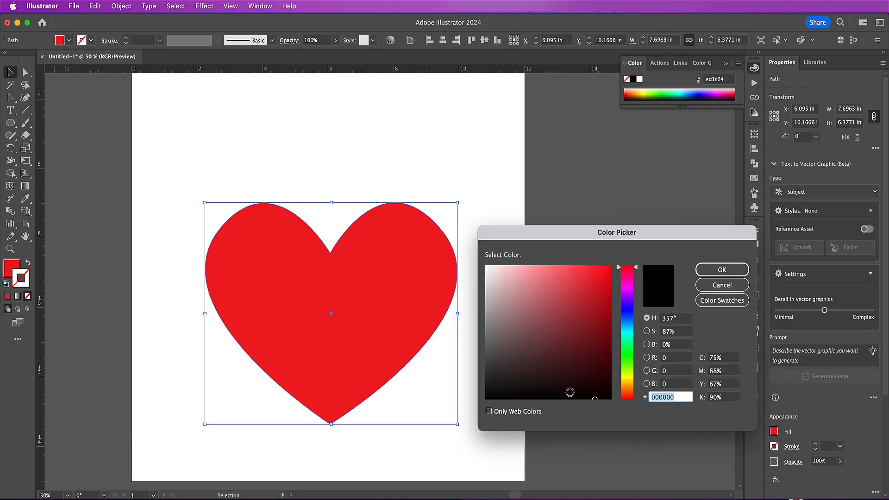
left_click(722, 270)
left_click(754, 179)
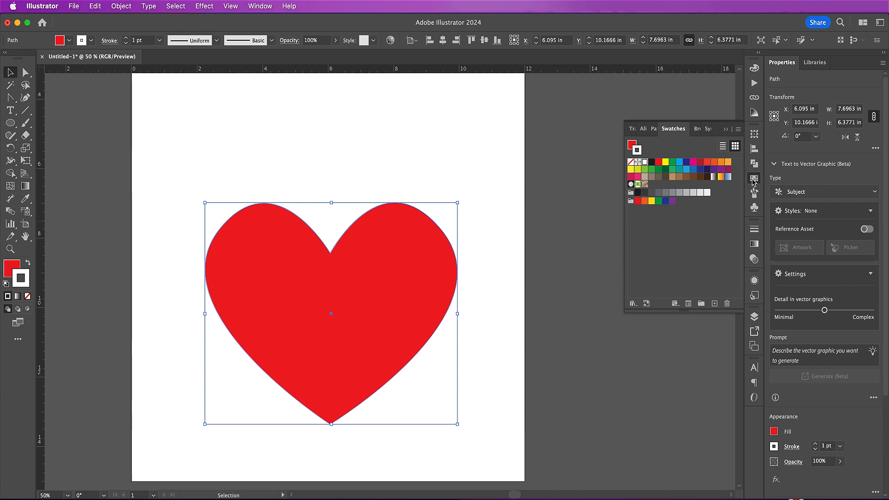
double_click(638, 150)
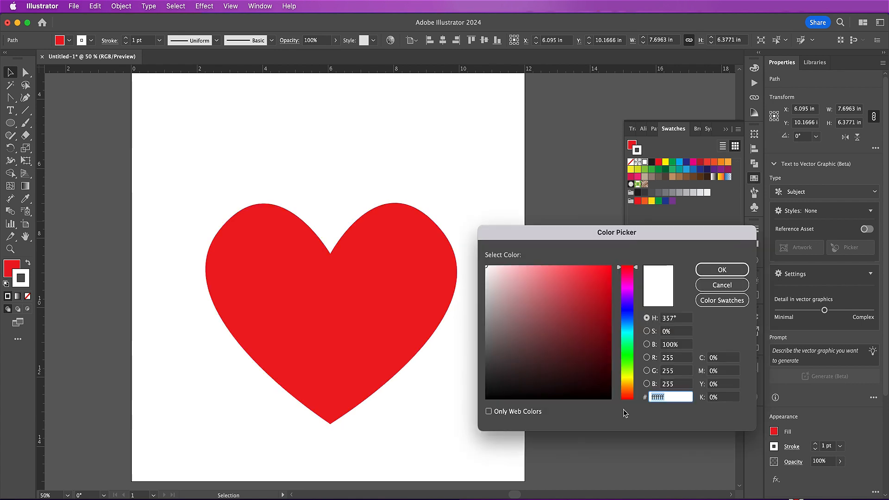
left_click(599, 399)
left_click(724, 270)
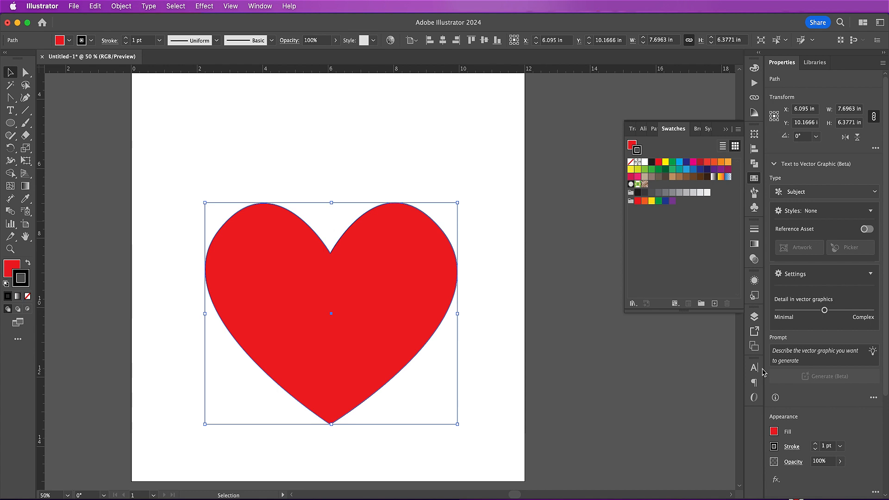
left_click(715, 303)
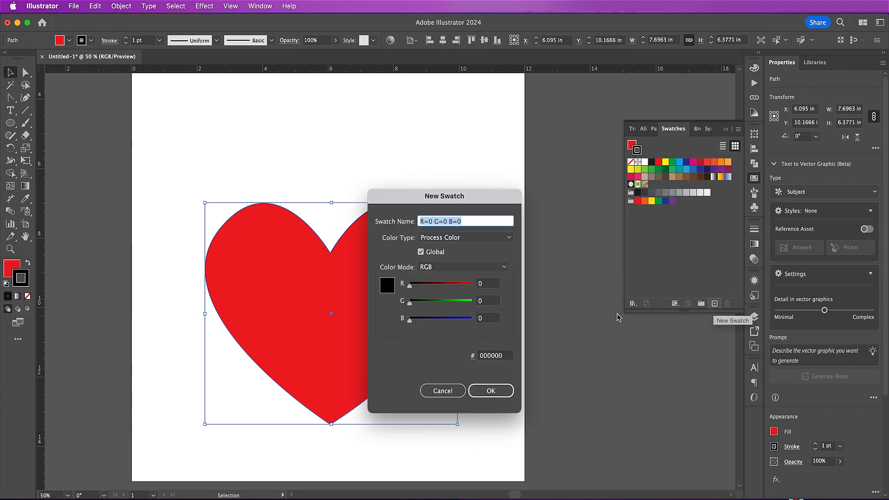
left_click(491, 391)
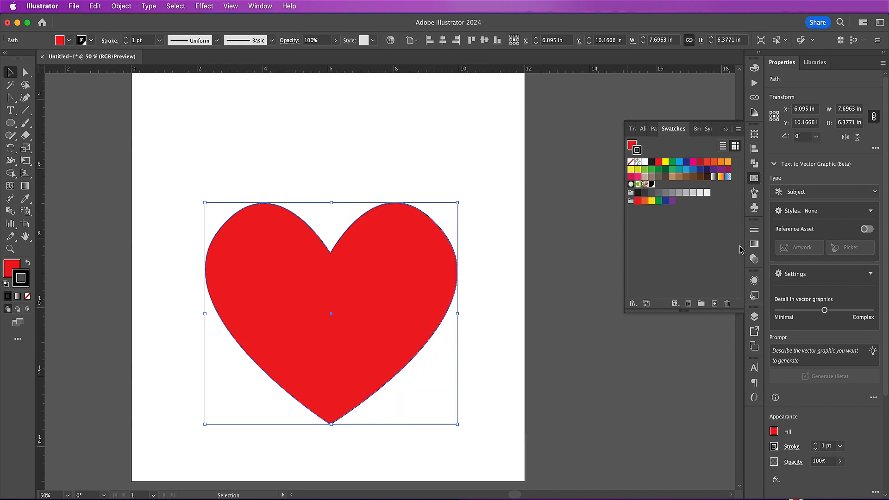
Step: Set the heart's stroke to 11 pt, aligned to the outside with round joins and round caps, and deselect it
left_click(754, 229)
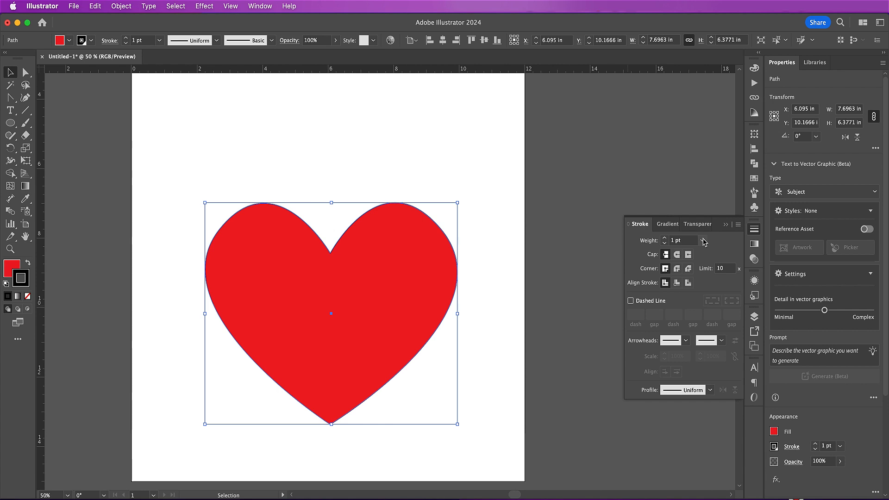
left_click(678, 241)
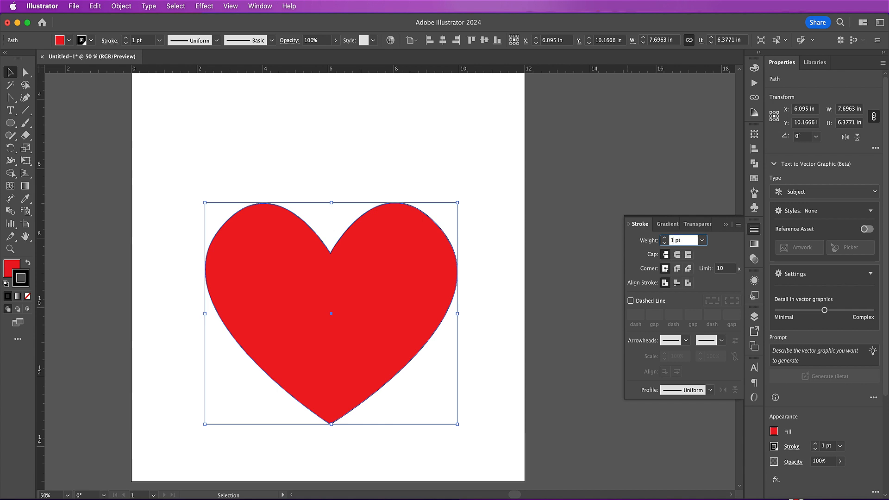
type("1")
left_click(688, 283)
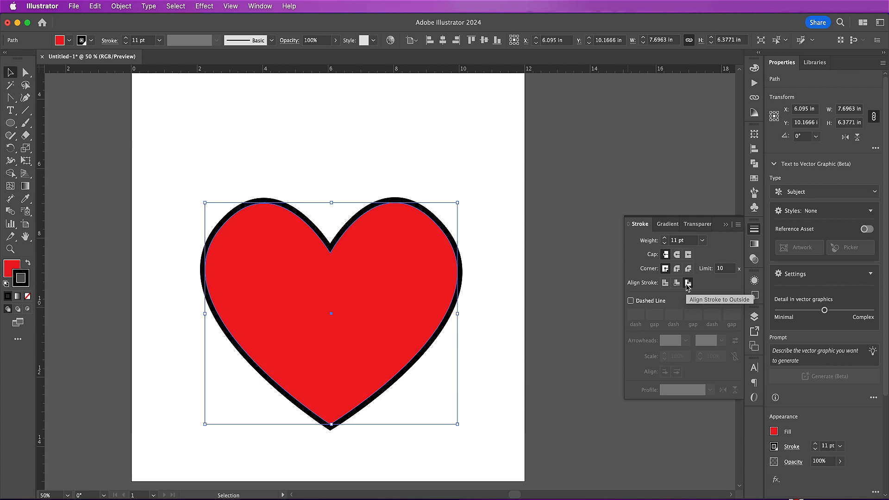
left_click(676, 268)
left_click(677, 254)
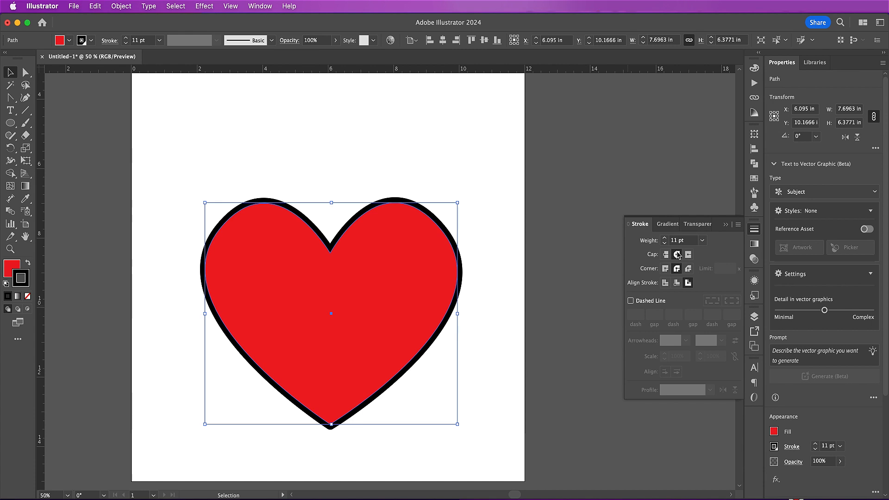
left_click(153, 210)
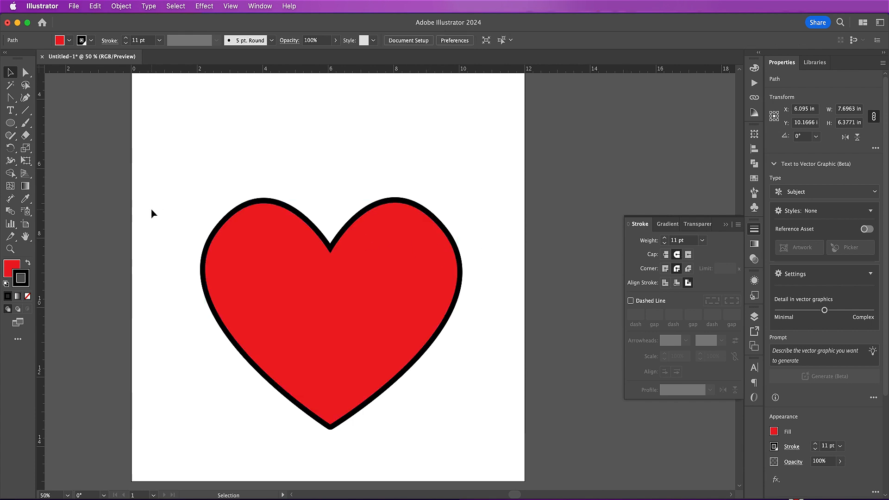
Step: Draw a vertical rounded rectangle about 0.64 x 1.56 in below the heart's left lobe as an eye
left_click(11, 124)
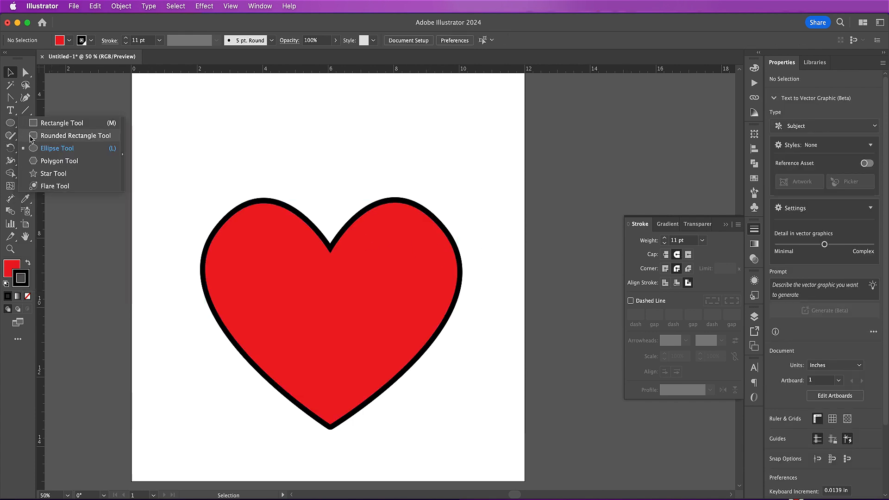
left_click(34, 137)
left_click_drag(263, 252, 284, 307)
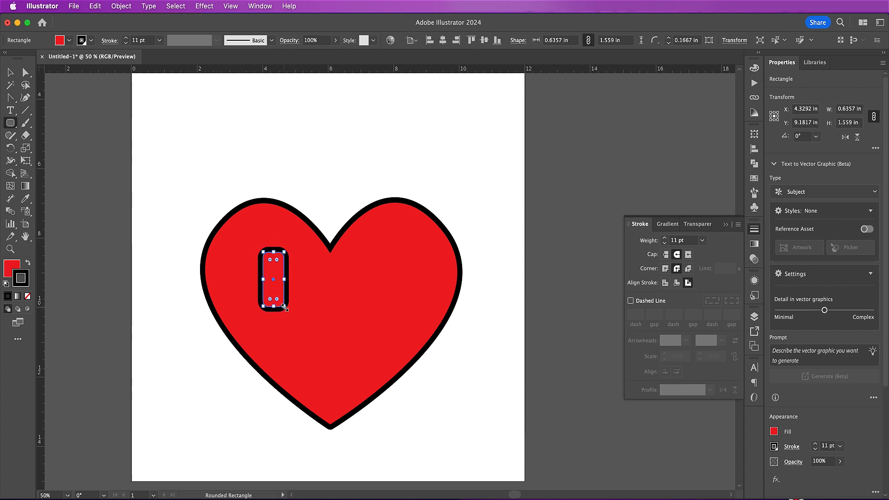
Step: Remove the eye's stroke and fill it with the saved black swatch
left_click(27, 297)
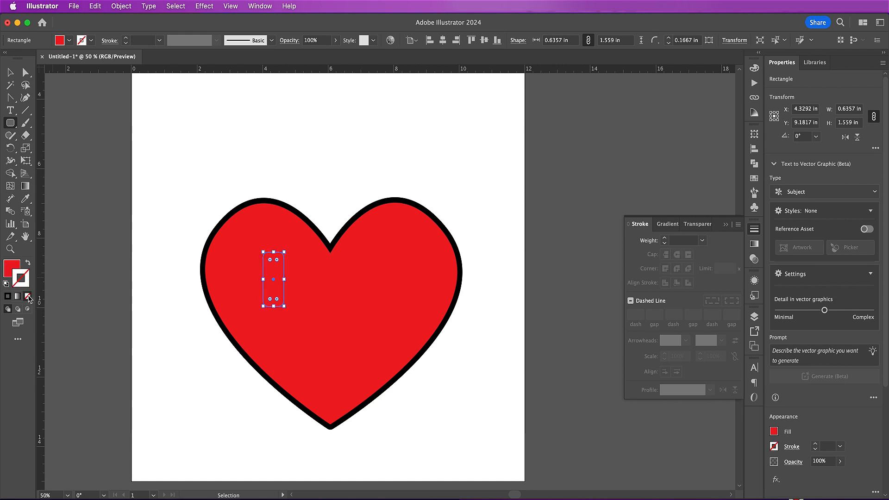
left_click(7, 272)
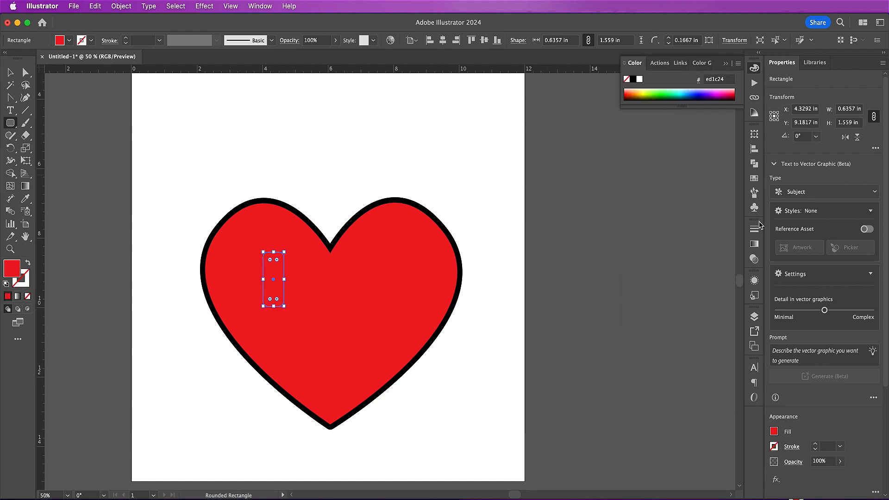
left_click(754, 178)
left_click(638, 191)
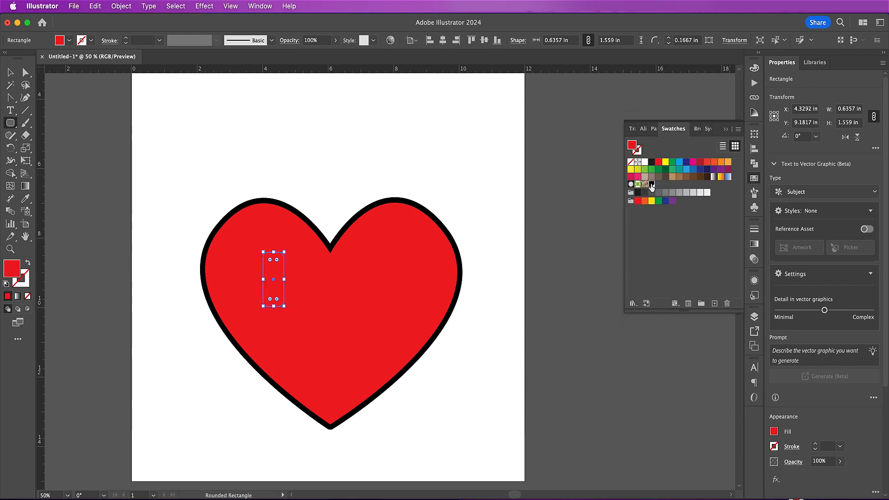
Step: Round the eye's corners fully to a radius of about 0.32 in, making a pill shape
key("super+equal")
key("super+equal")
key("super+equal")
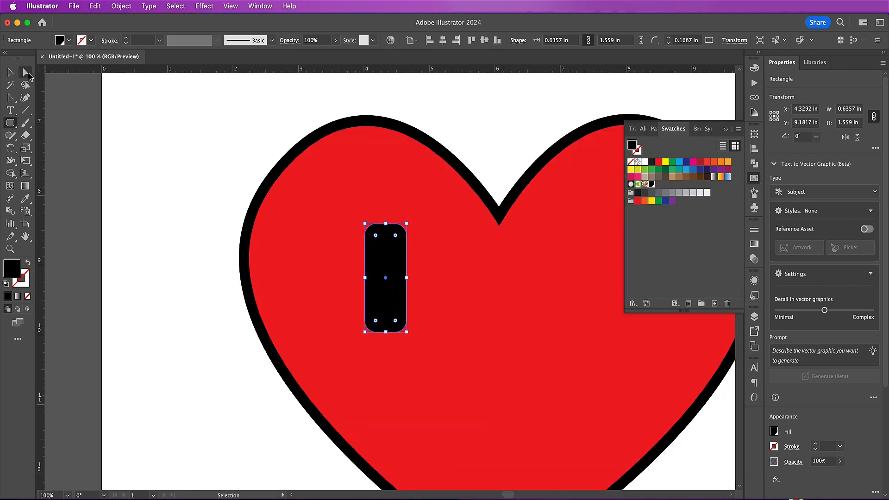
left_click(10, 72)
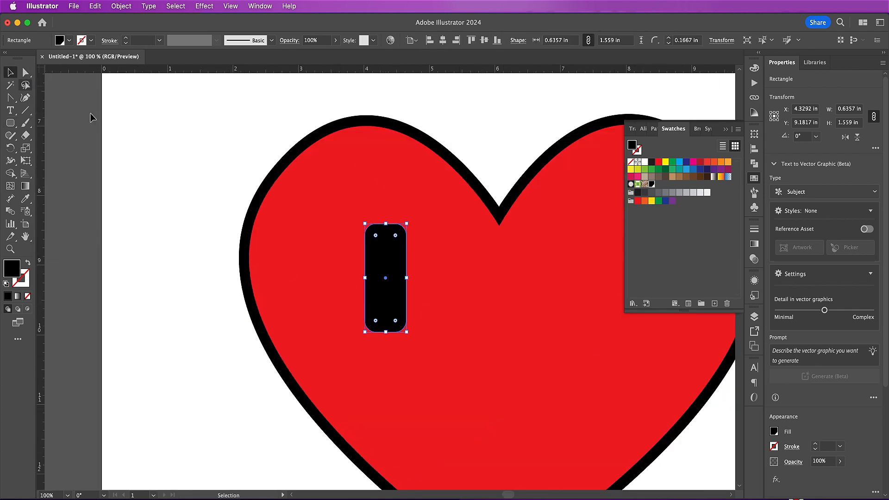
left_click_drag(376, 236, 387, 265)
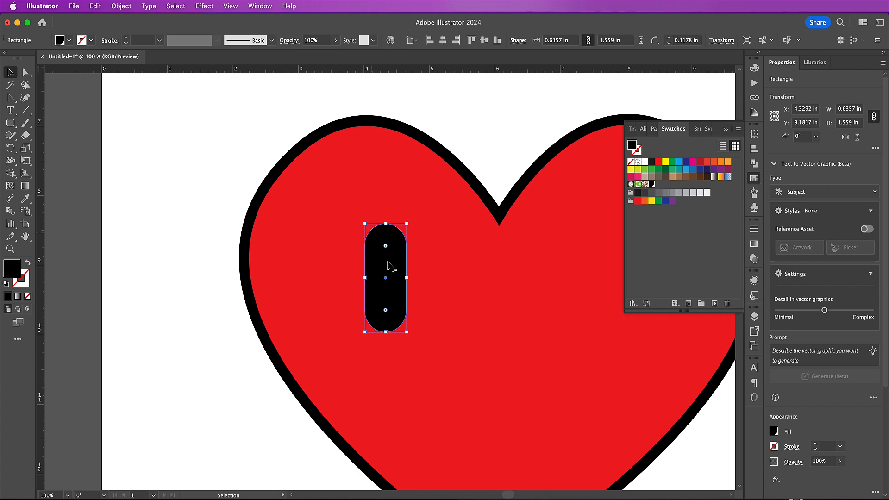
Step: Draw a small triangular wedge with the Pen tool cutting into the eye's right edge, and fill it with red
scroll(388, 265, "right", 5)
scroll(388, 266, "down", 1)
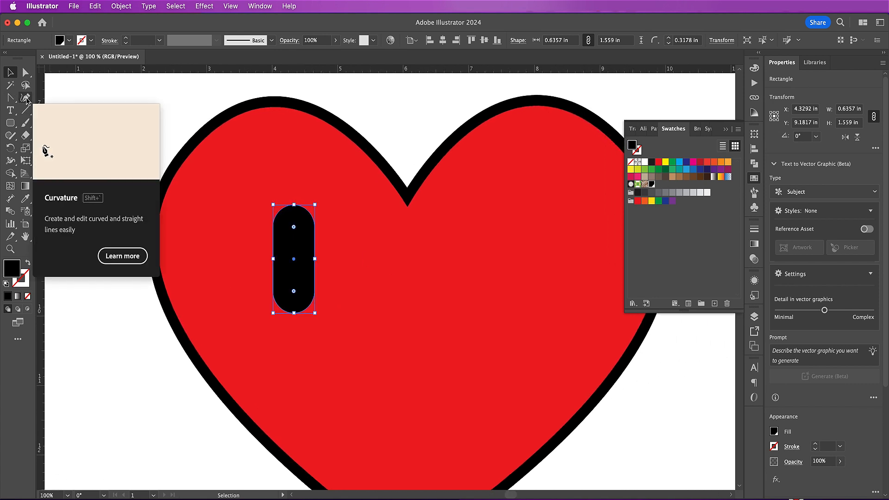
left_click(26, 99)
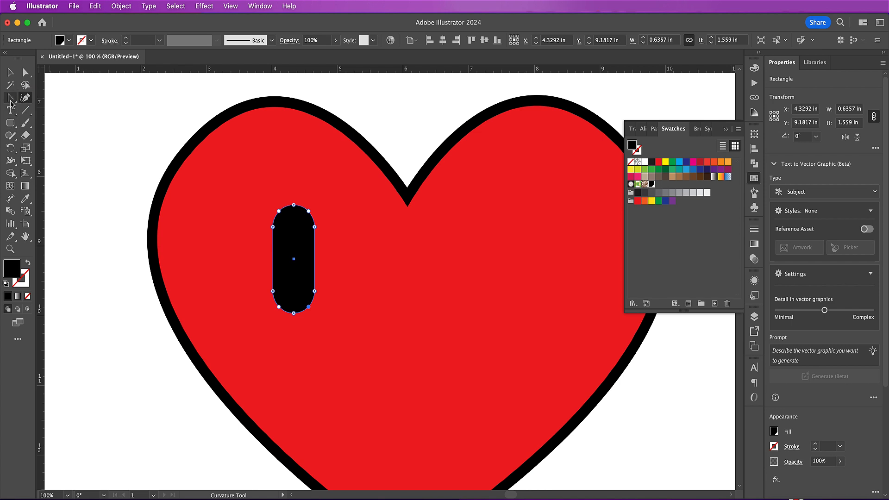
left_click(11, 100)
left_click(34, 99)
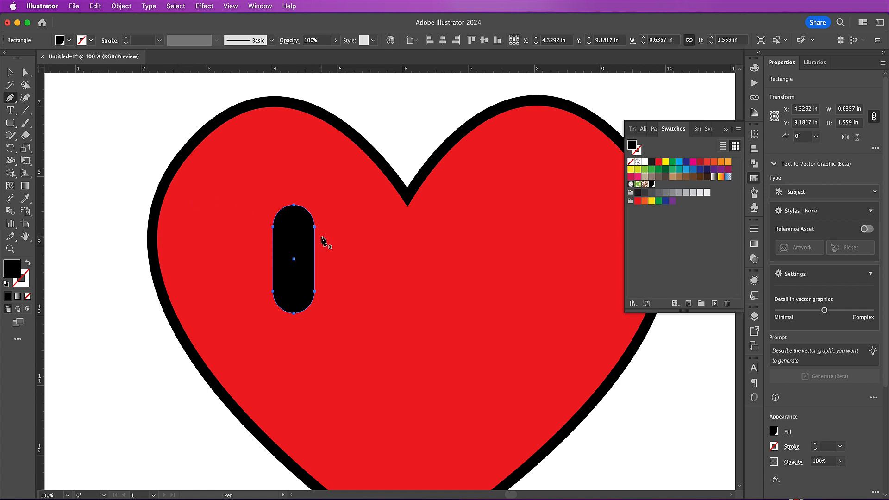
left_click(320, 236)
left_click_drag(296, 247, 322, 258)
left_click(321, 254)
left_click(320, 237)
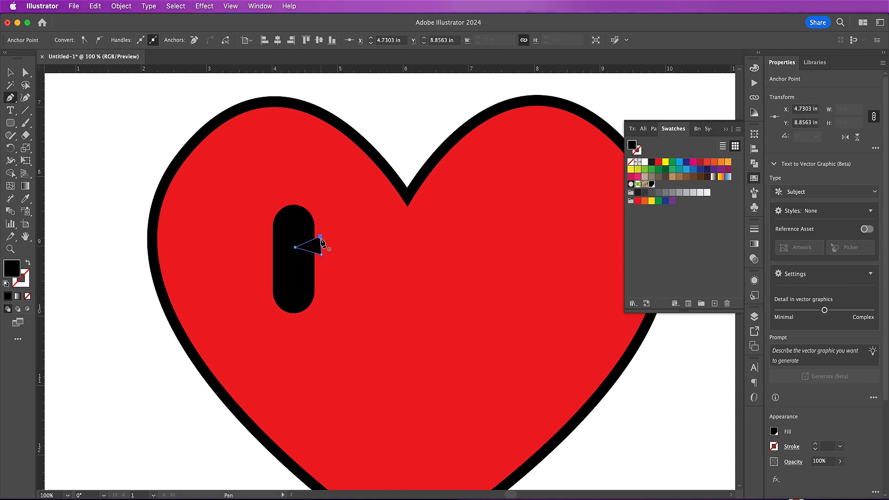
key("v")
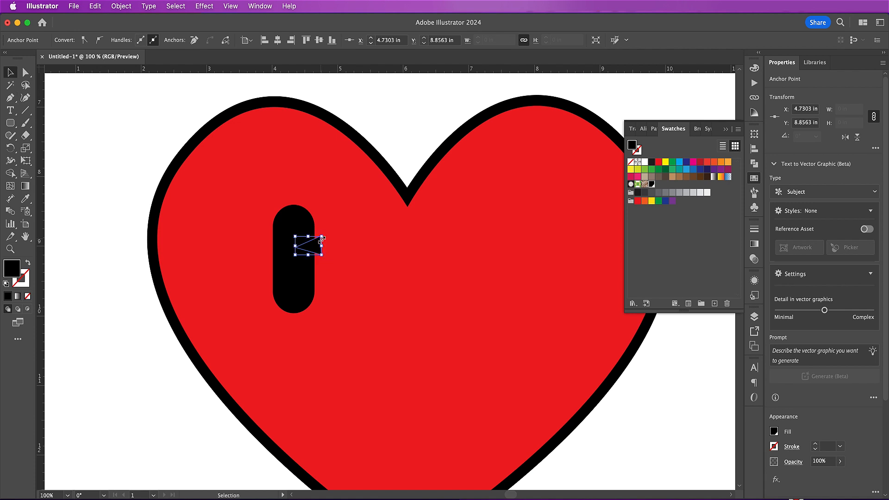
left_click(660, 164)
left_click(371, 291)
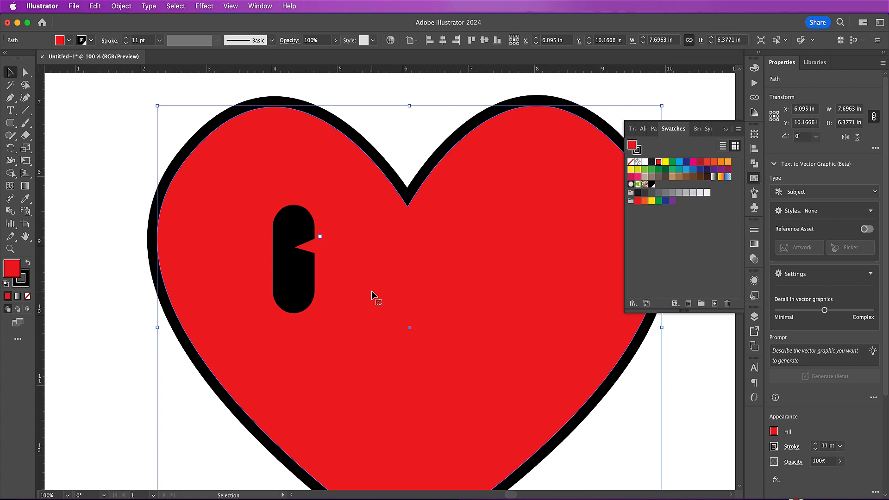
Step: Draw a short curved highlight inside the eye's upper left with the Pen tool, using no fill and a white ffffff stroke
key("p")
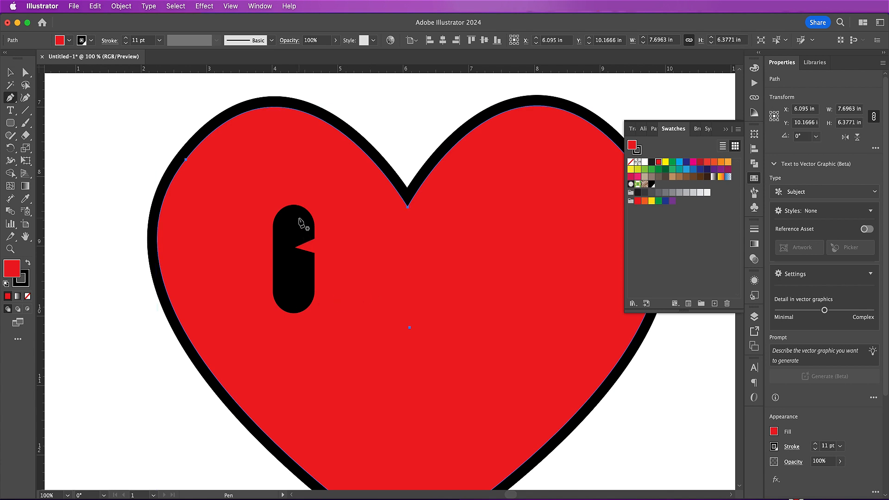
left_click(296, 217)
left_click_drag(282, 225, 282, 258)
left_click(281, 251)
key("v")
left_click(28, 297)
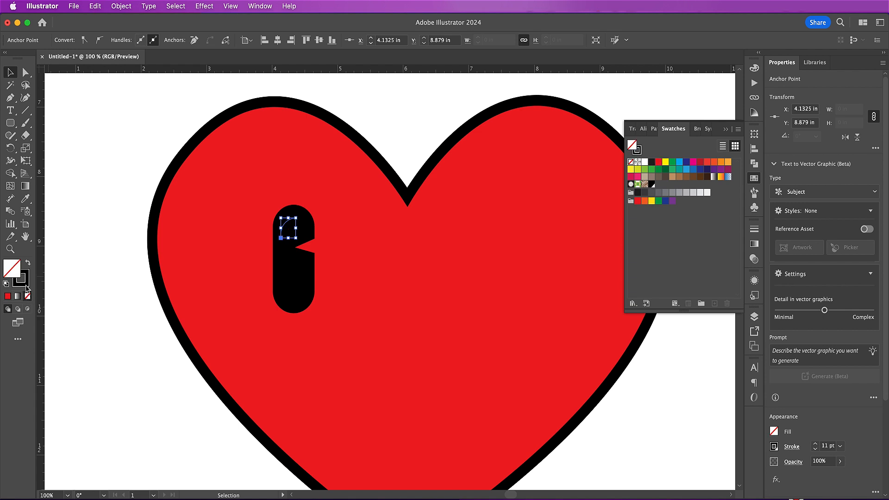
left_click(26, 283)
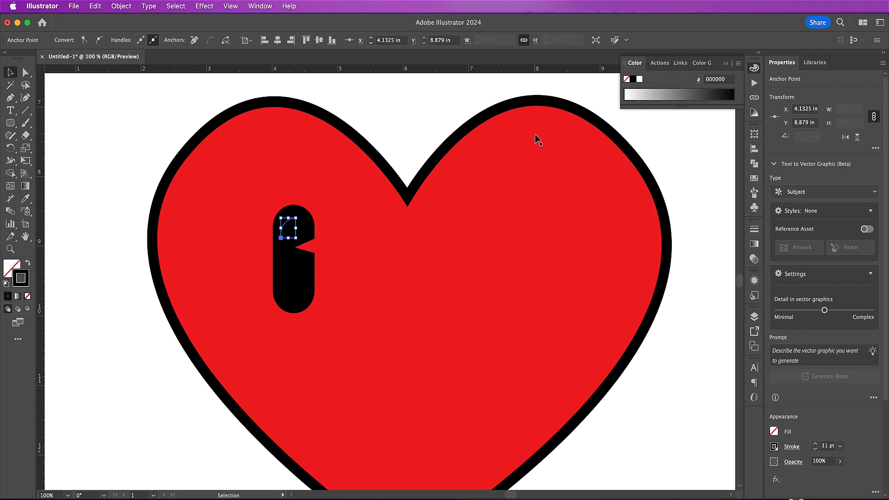
left_click(640, 80)
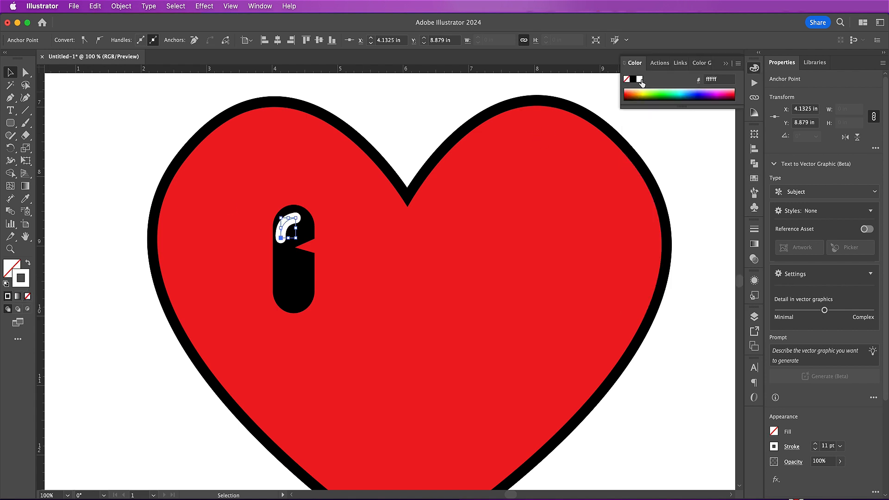
Step: Reduce the highlight's stroke weight to 8 pt and shift the highlight slightly right within the eye
left_click(755, 230)
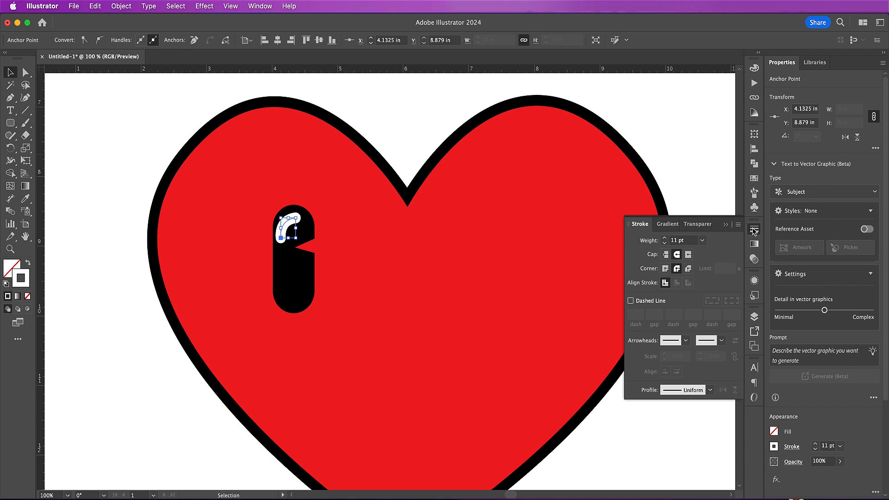
left_click(665, 243)
left_click(664, 243)
left_click(665, 244)
left_click_drag(286, 224, 288, 222)
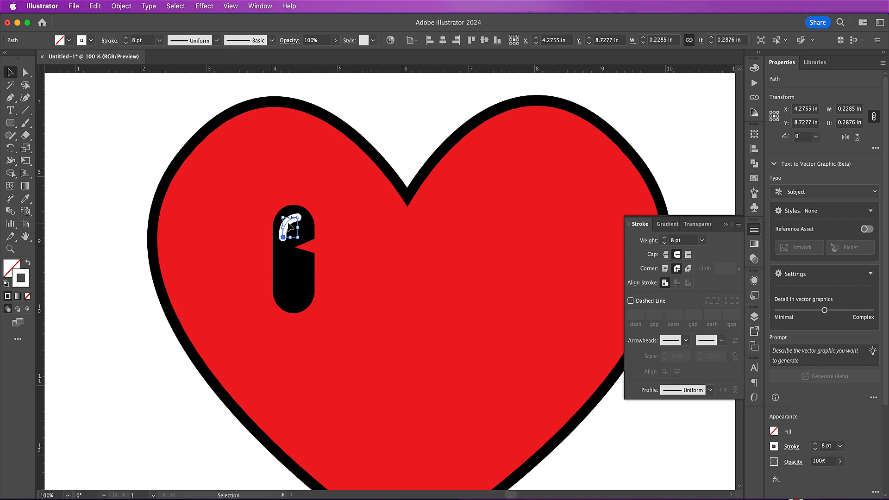
Step: Group the highlight, the red wedge and the black eye shape
left_click(311, 245, "shift")
left_click(300, 286, "shift")
left_click(122, 6)
mouse_move(126, 46)
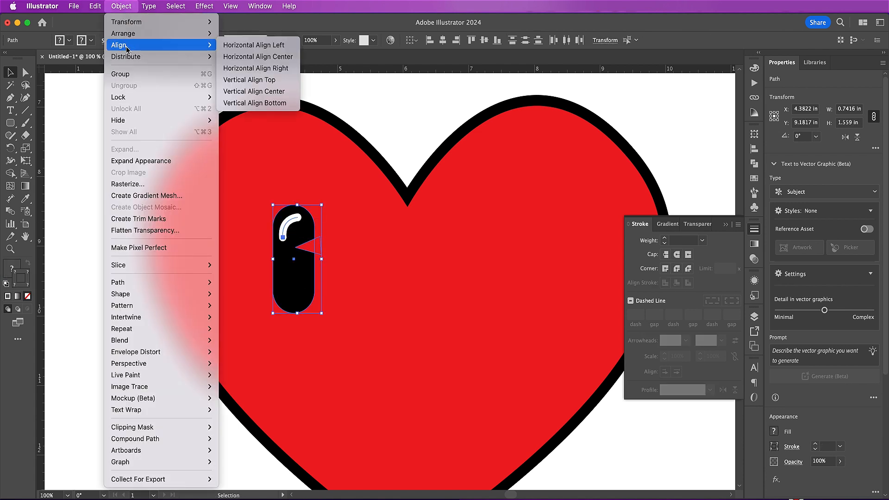
left_click(121, 73)
Step: Duplicate the eye group in place and move the copy straight right to about X 7.37 in
left_click(96, 6)
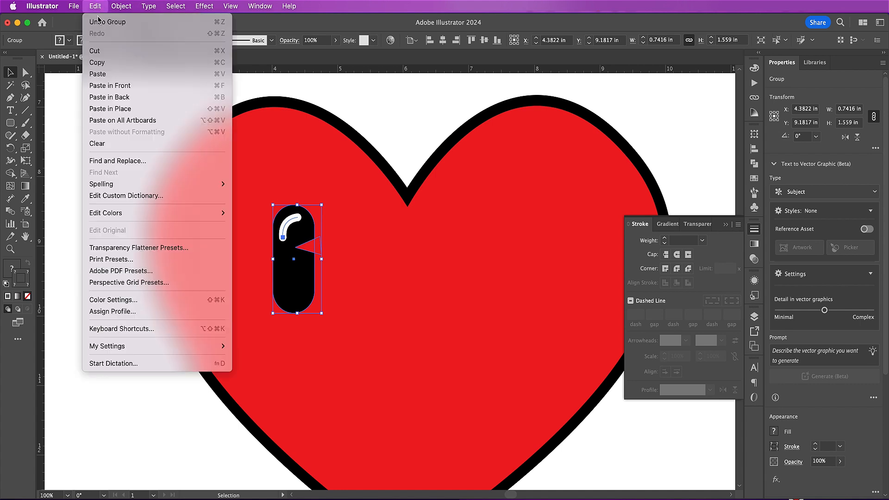
left_click(101, 62)
left_click(96, 6)
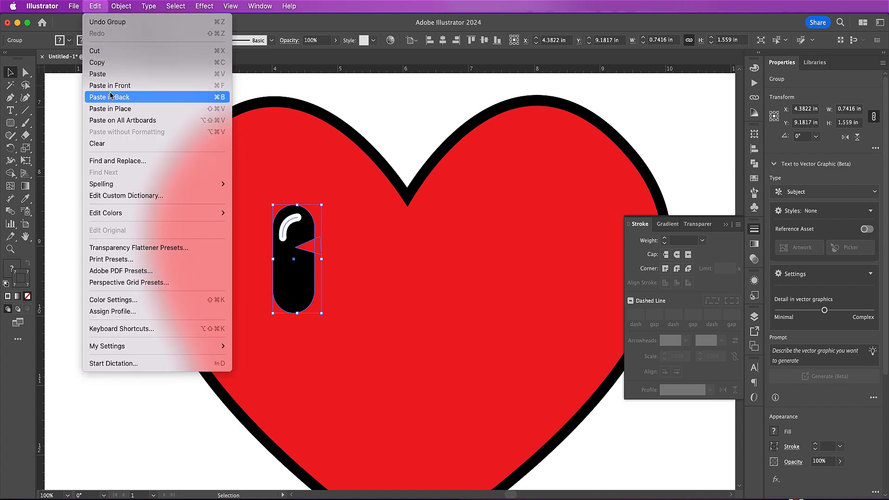
left_click(115, 108)
left_click_drag(294, 292, 479, 341)
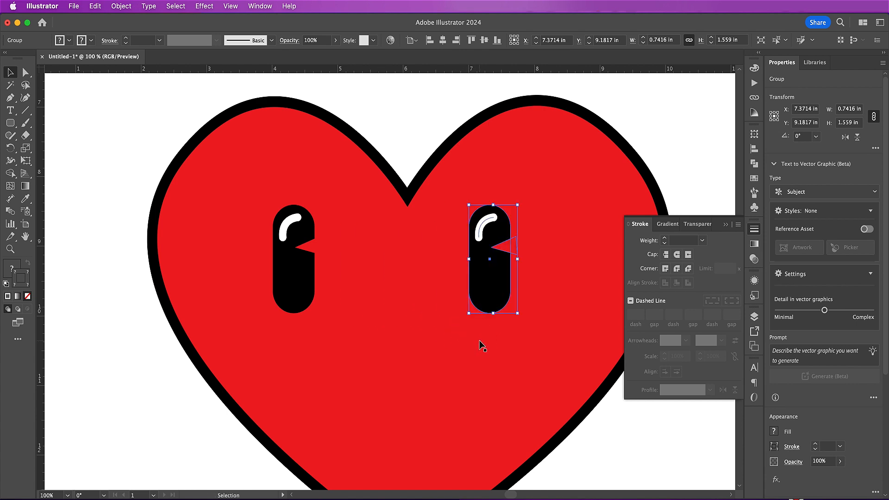
Step: Move both eyes horizontally closer together around the heart's notch, with the right eye at about X 7.08 in
left_click_drag(487, 298, 460, 296)
left_click_drag(304, 301, 357, 308)
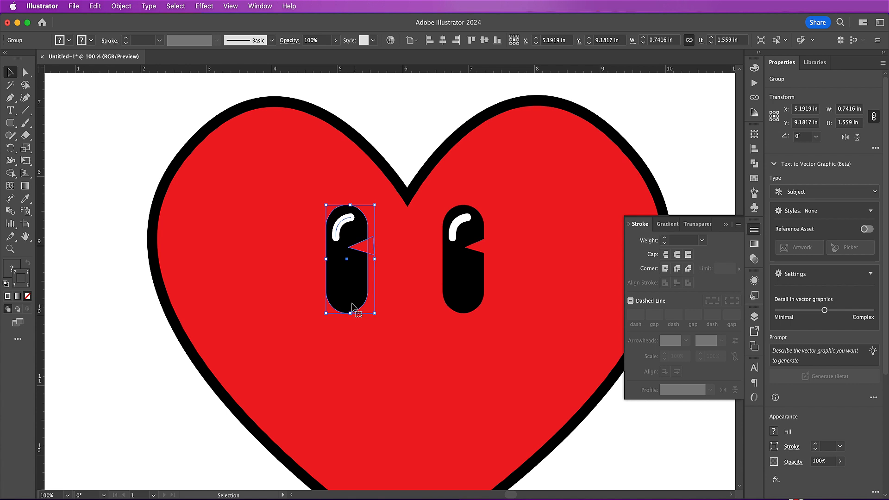
left_click_drag(357, 306, 347, 306)
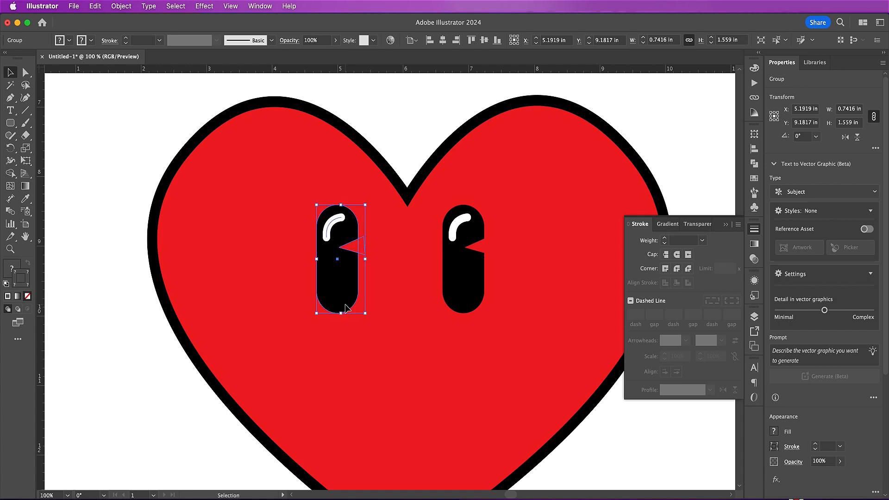
left_click(469, 301)
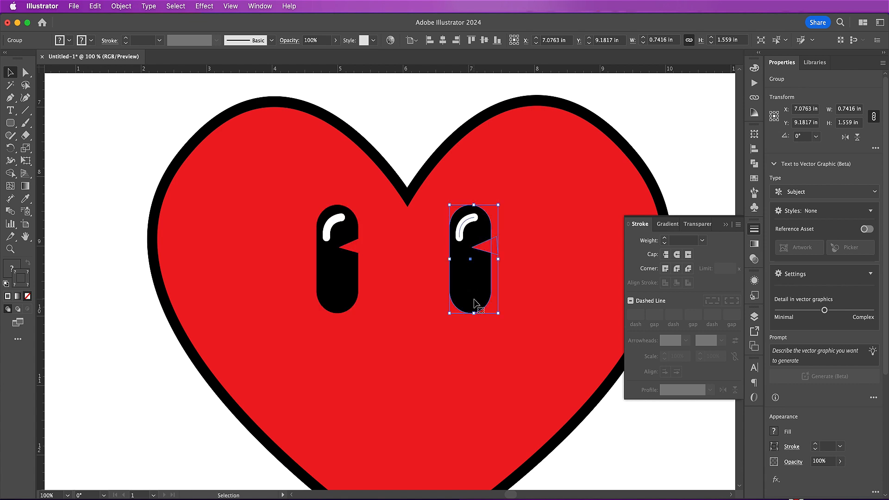
Step: Draw an arched eyebrow above the left eye with the Pen tool, from about X 4.46 in to X 5.49 in at Y 8.21 in
scroll(472, 301, "right", 5)
scroll(472, 301, "down", 2)
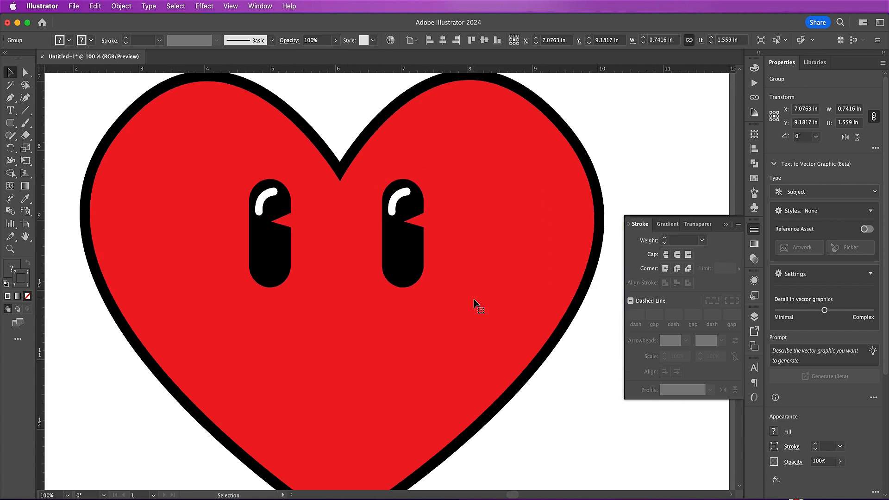
left_click(10, 99)
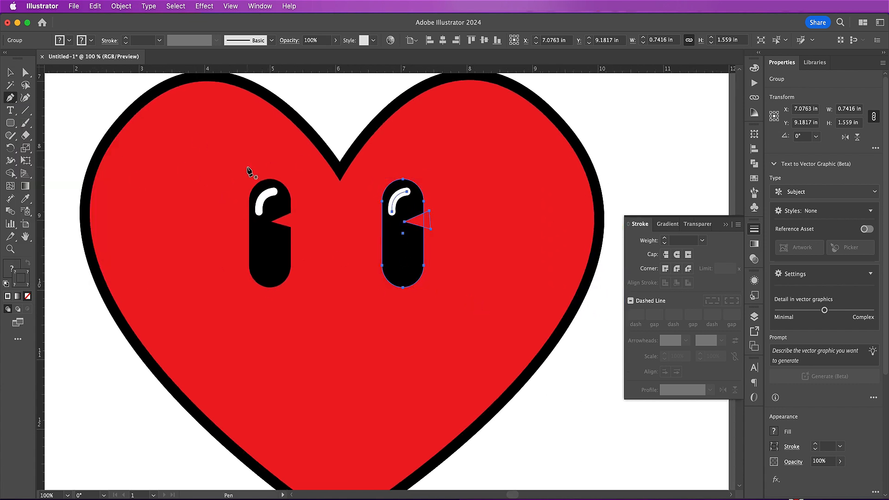
left_click(234, 166)
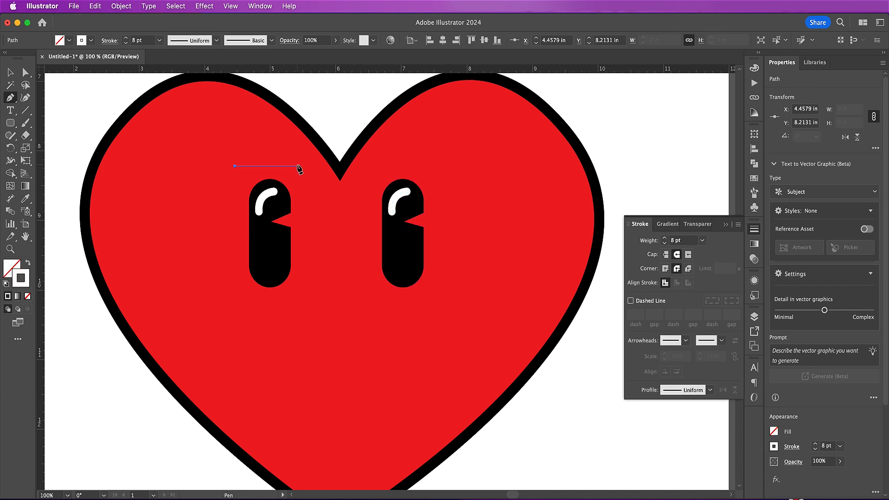
left_click(303, 165, "shift")
left_click_drag(303, 165, 338, 194)
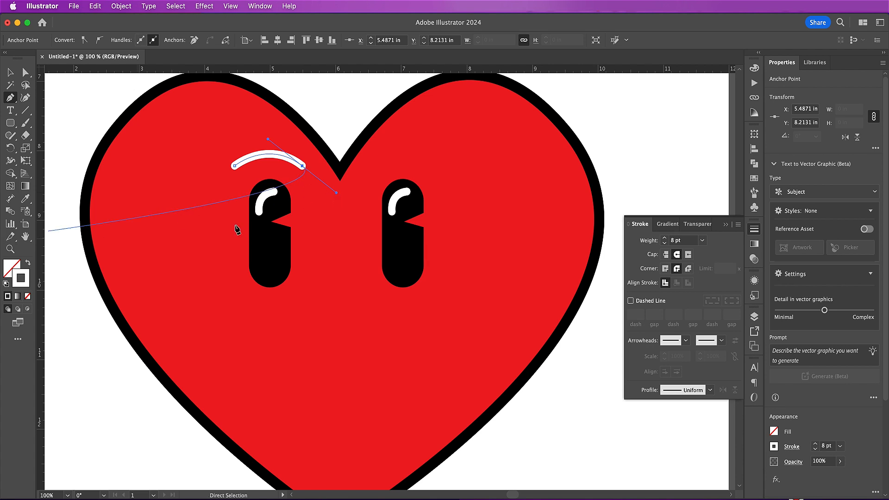
Step: Give the left eyebrow a black stroke with a weight of 11 pt
left_click(754, 179)
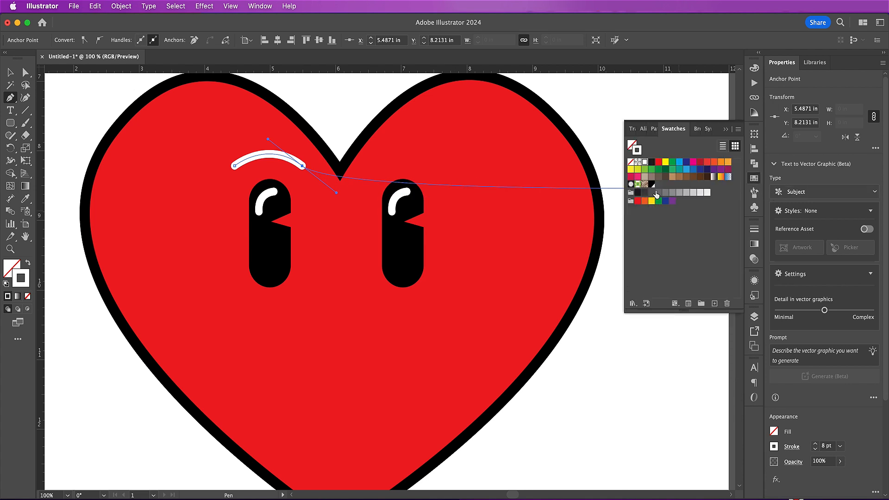
left_click(652, 184)
left_click(755, 228)
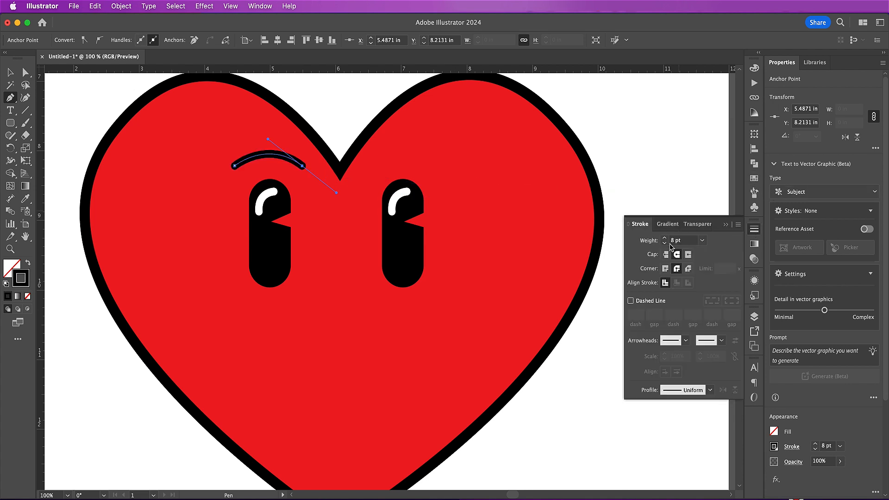
left_click(665, 238)
left_click(665, 238)
left_click(665, 238)
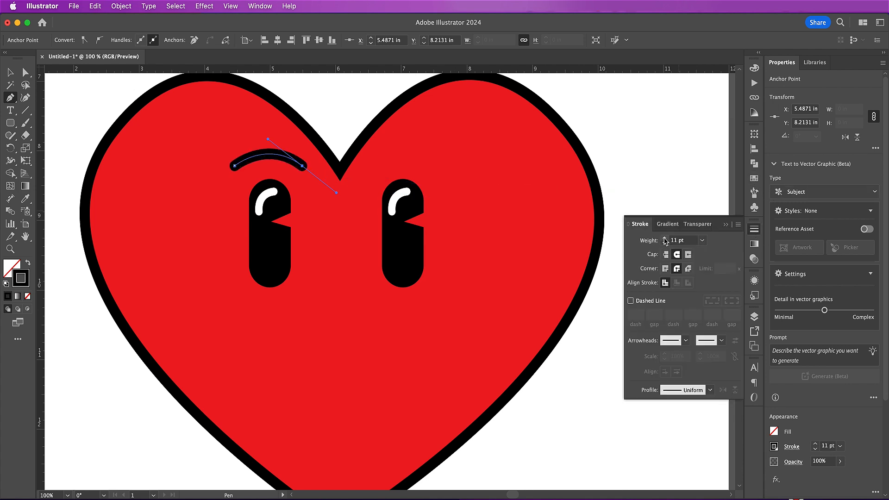
Step: Draw a matching arched eyebrow above the right eye with the Pen tool, ending at about X 7.47 in, Y 8.24 in, and deselect it
left_click(11, 72)
left_click(10, 98)
left_click(377, 166)
left_click_drag(432, 168, 463, 212)
key("v")
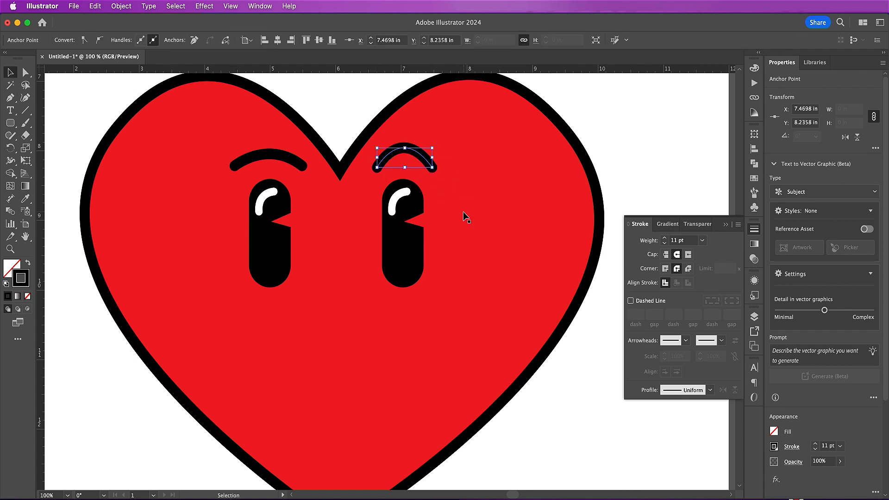
left_click(567, 432)
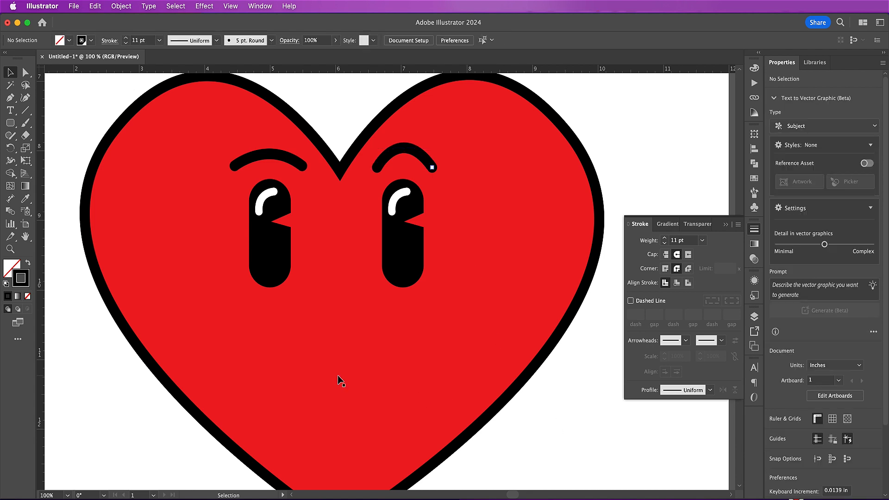
Step: Draw a rounded rectangle about 3.54 by 0.66 in below the eyes for the mouth and round its corners fully
left_click(10, 124)
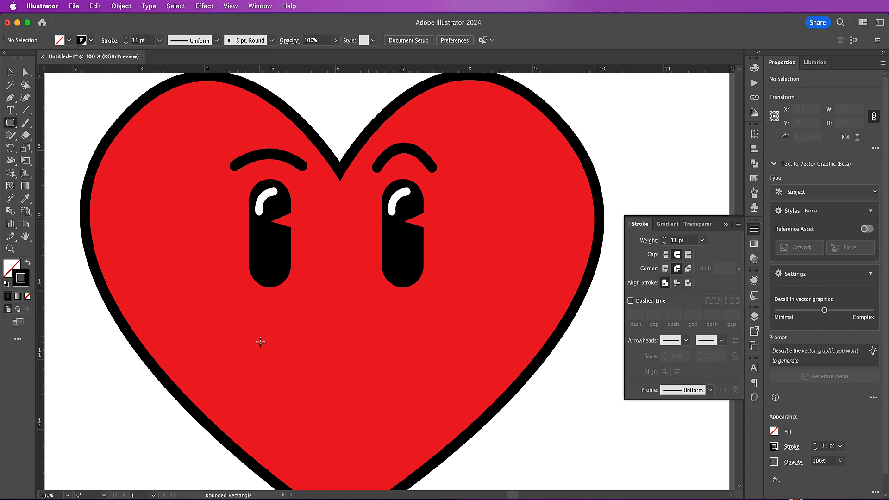
left_click_drag(236, 352, 468, 397)
left_click_drag(456, 364, 409, 374)
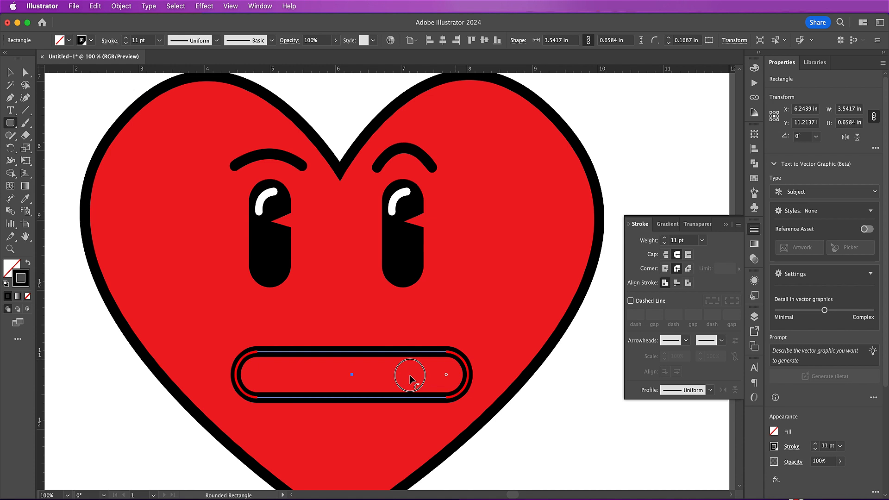
Step: Give the mouth shape a white fill and no stroke, and move it to about X 6.03 in, Y 10.92 in
left_click(28, 296)
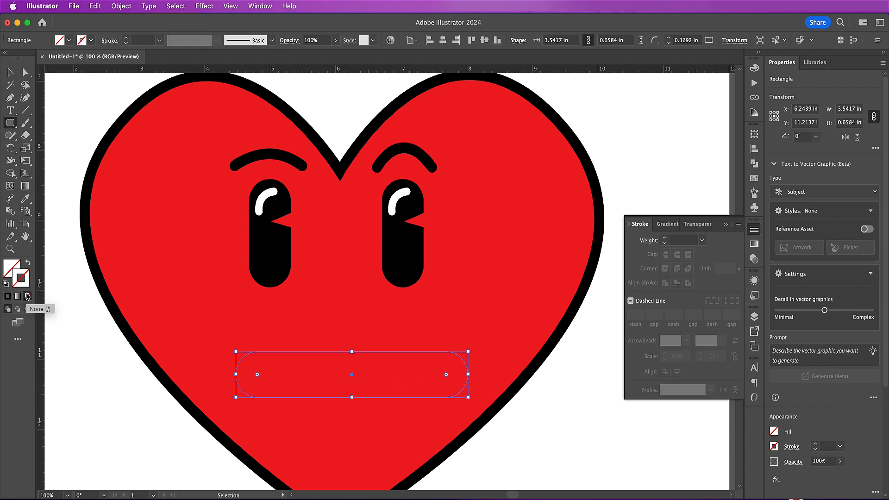
left_click(10, 272)
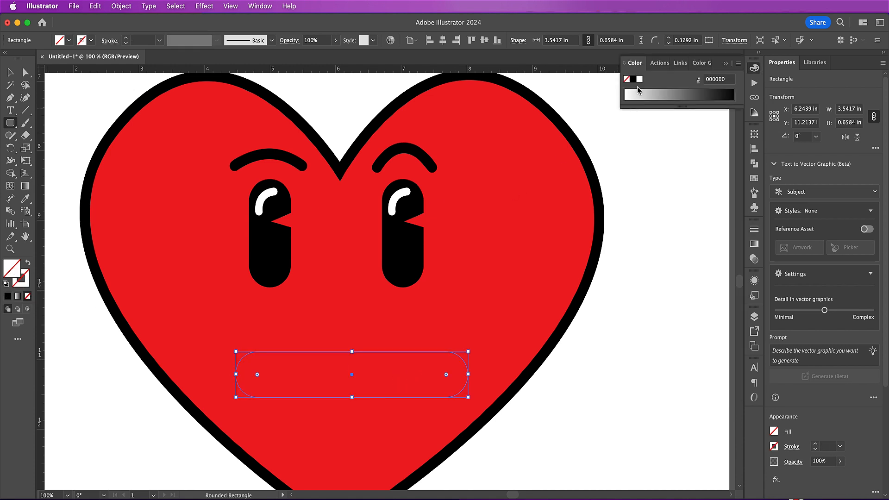
left_click(639, 80)
key("v")
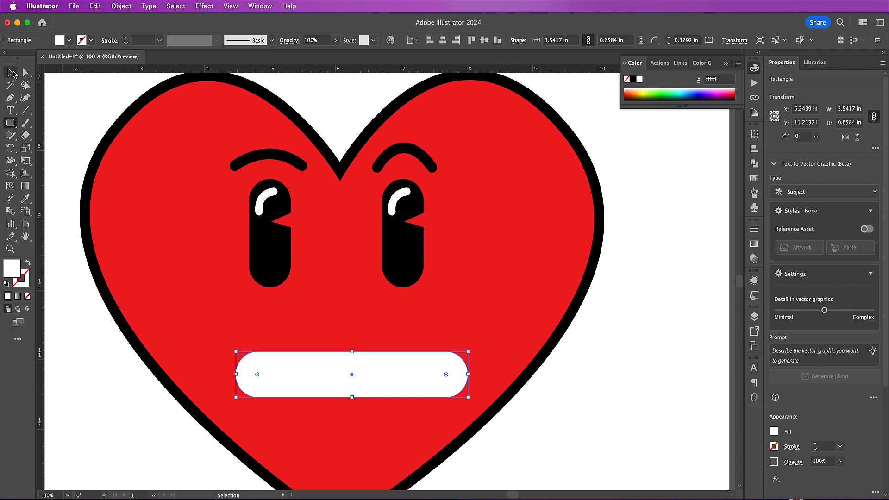
left_click_drag(279, 381, 266, 358)
Step: Add a black 9 pt stroke to the mouth shape and align the stroke to the outside
left_click(26, 282)
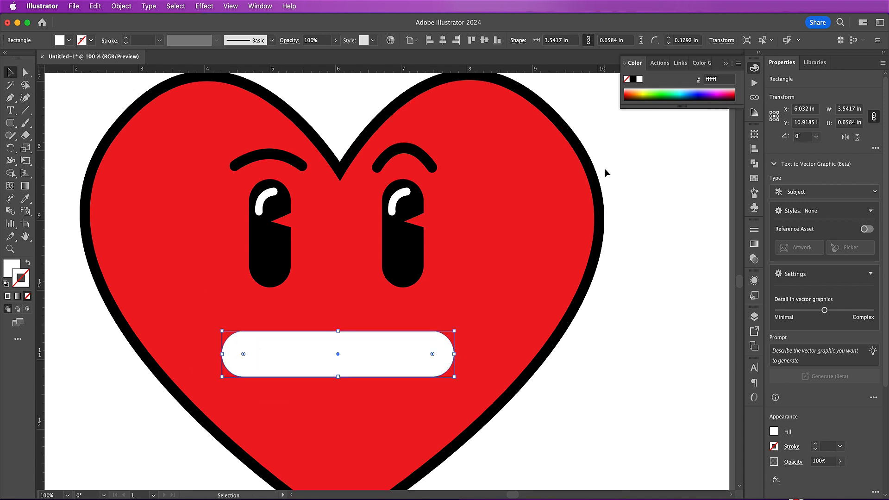
left_click(754, 178)
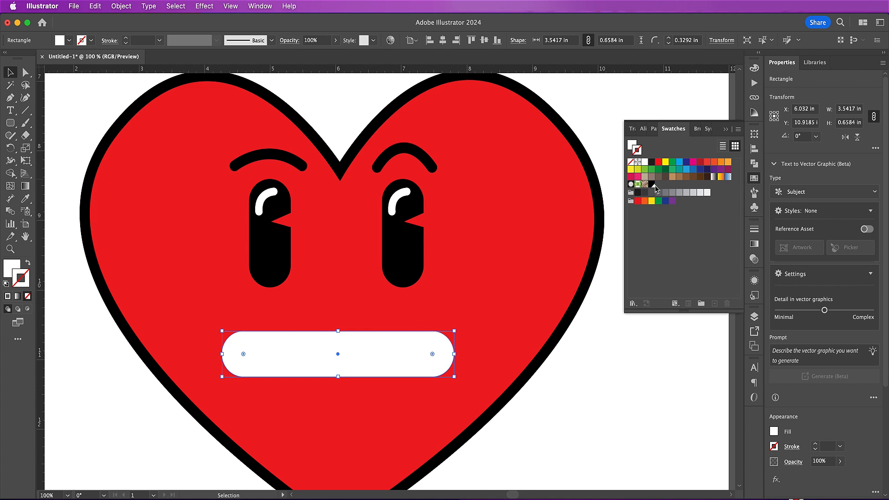
left_click(652, 186)
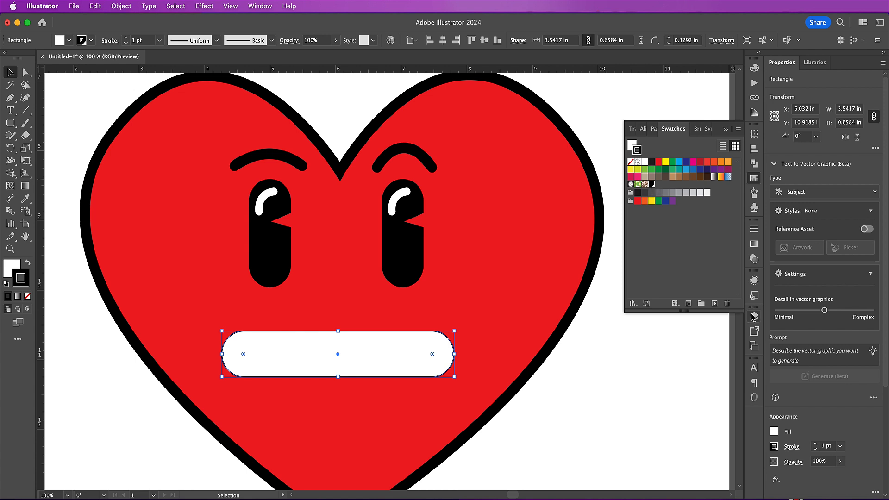
left_click(755, 234)
left_click(665, 239)
left_click(666, 238)
left_click(666, 239)
left_click(665, 239)
left_click(666, 239)
left_click(666, 238)
left_click(665, 239)
left_click(666, 239)
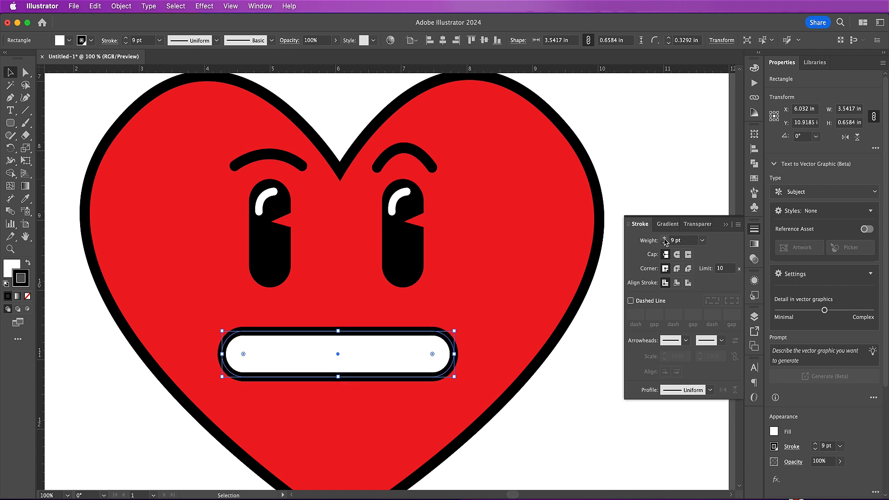
left_click(688, 283)
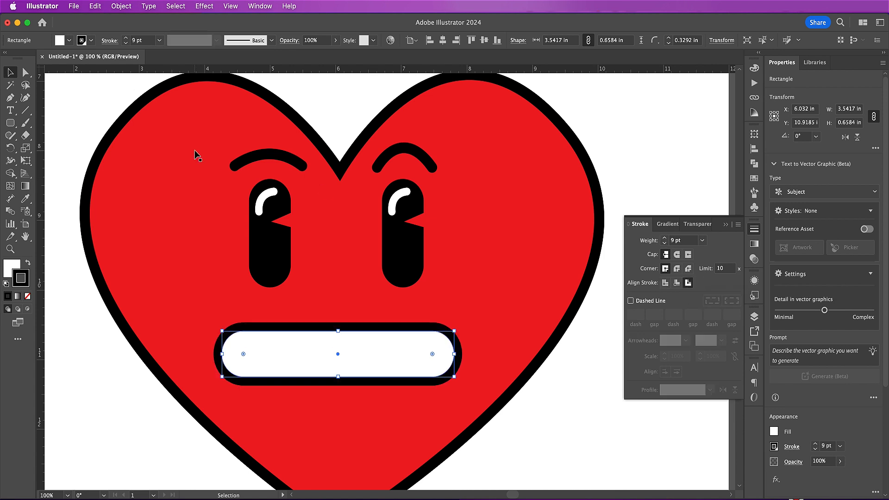
Step: Warp the mouth into a smile with a horizontal Arc envelope at -35% bend, and move it to about X 6.14 in, Y 10.97 in
left_click(120, 7)
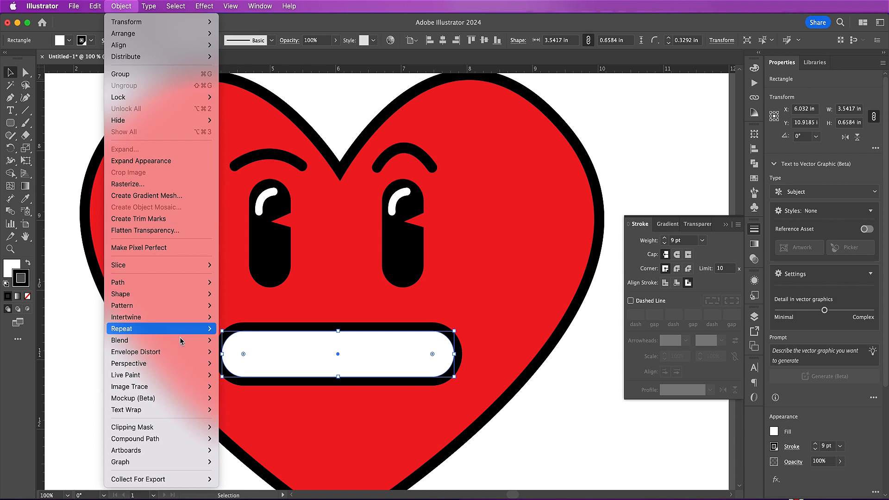
mouse_move(139, 352)
left_click(233, 353)
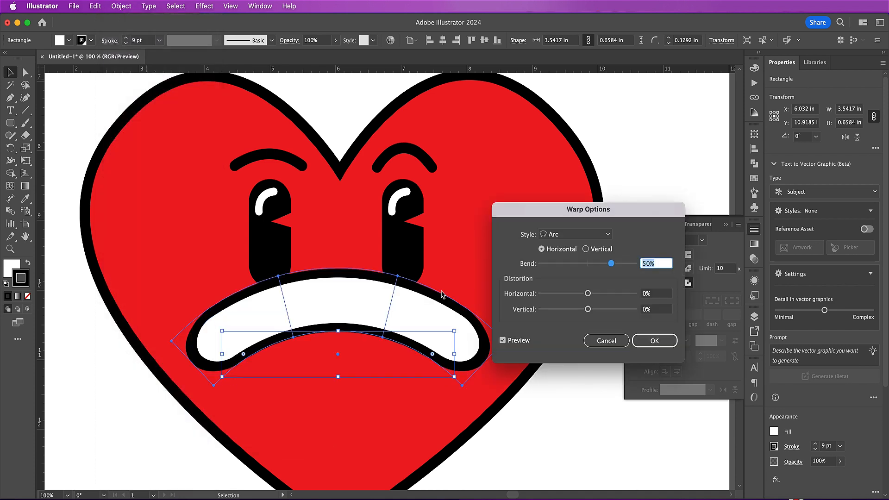
left_click_drag(611, 264, 572, 264)
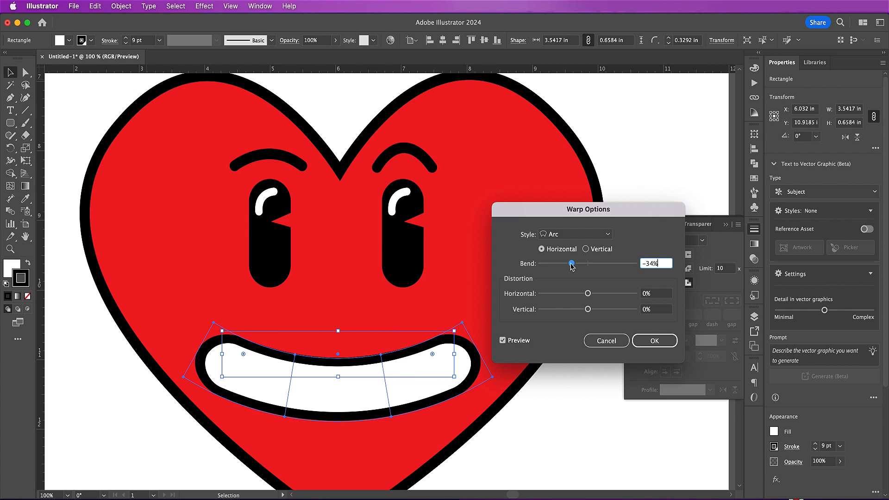
left_click_drag(572, 265, 571, 267)
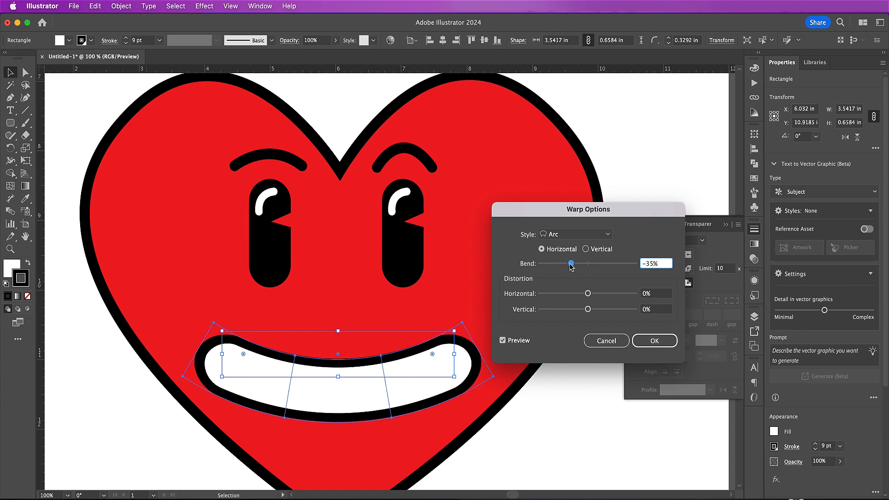
left_click(655, 341)
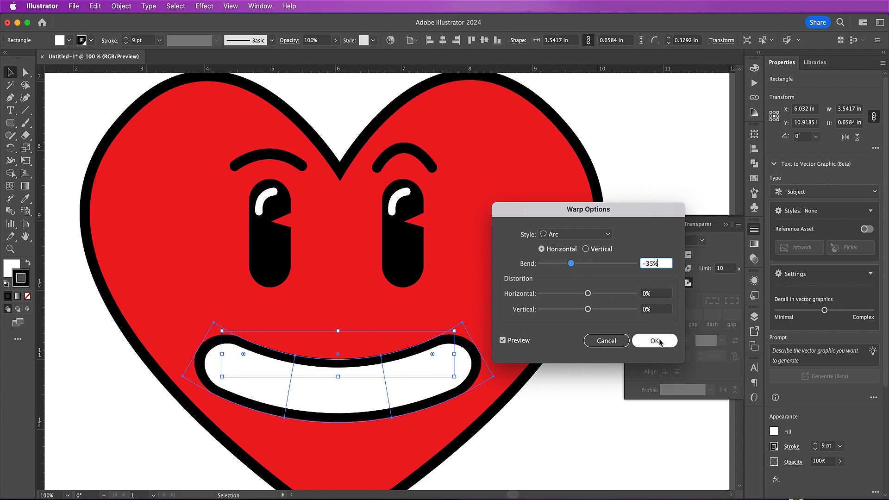
left_click_drag(377, 398, 384, 384)
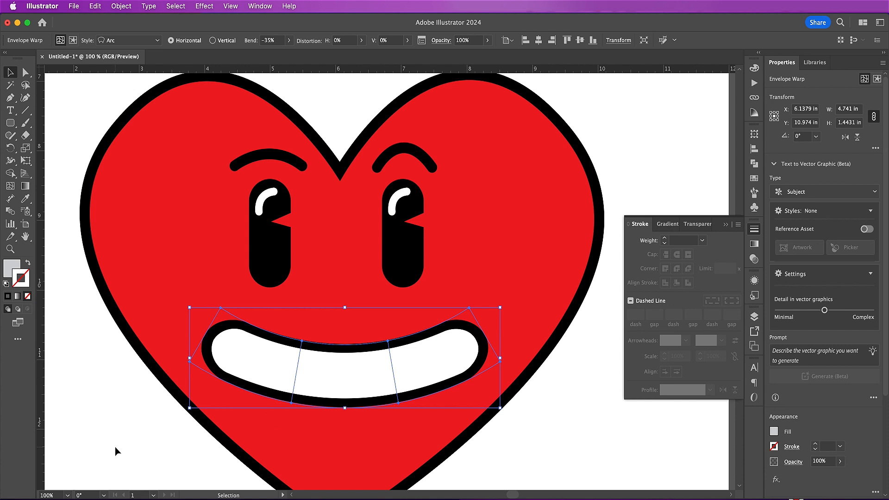
Step: Draw a slanted tooth line across the mouth's left end with the Pen tool, from about X 4.74, Y 10.62 in to X 4.45, Y 11.28 in
left_click(10, 98)
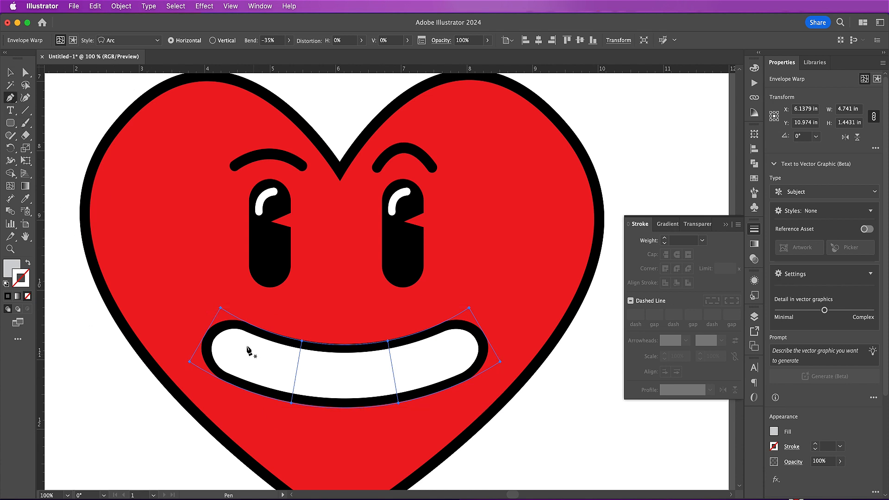
left_click(253, 333)
left_click(234, 379)
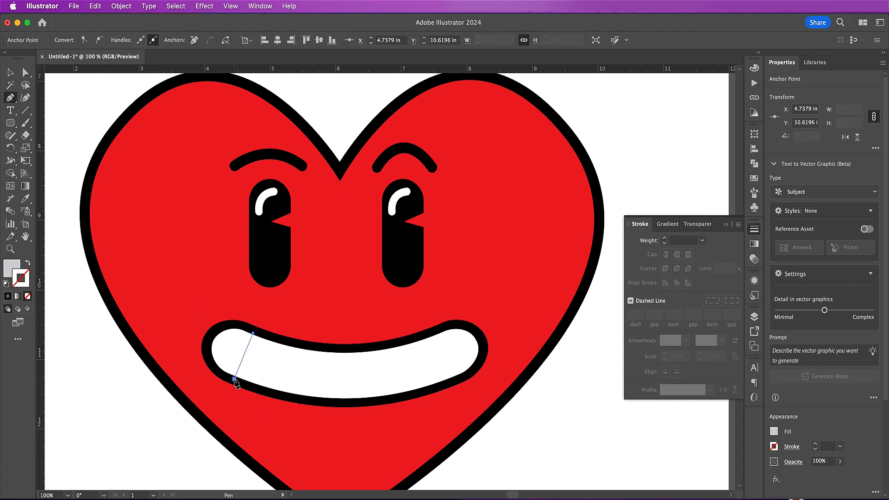
Step: Remove the tooth line's fill and give it a black stroke with a weight of 7 pt
left_click(9, 269)
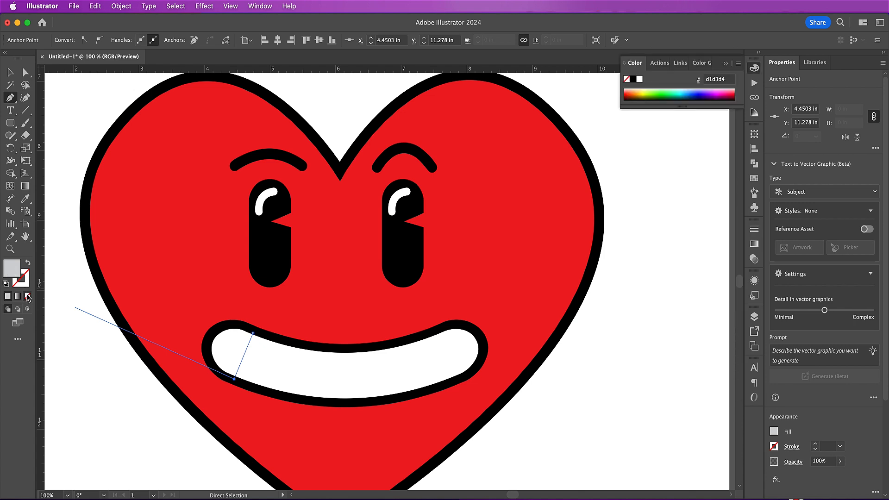
left_click(27, 296)
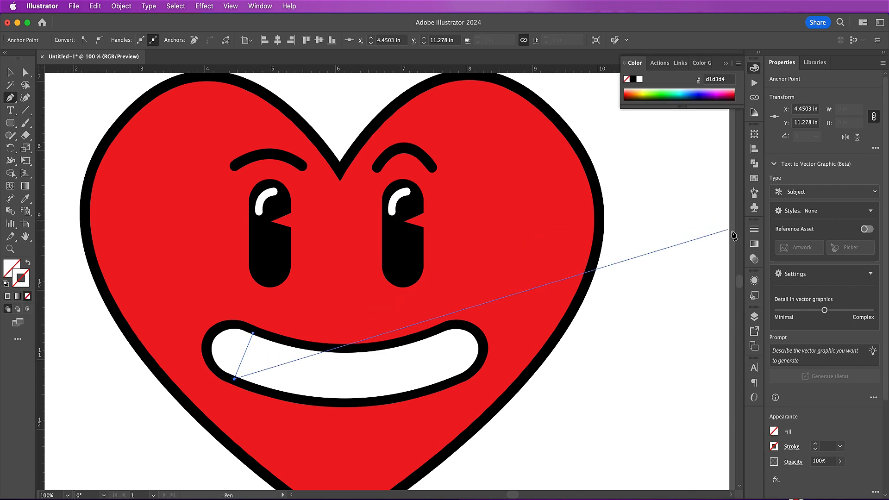
left_click(754, 229)
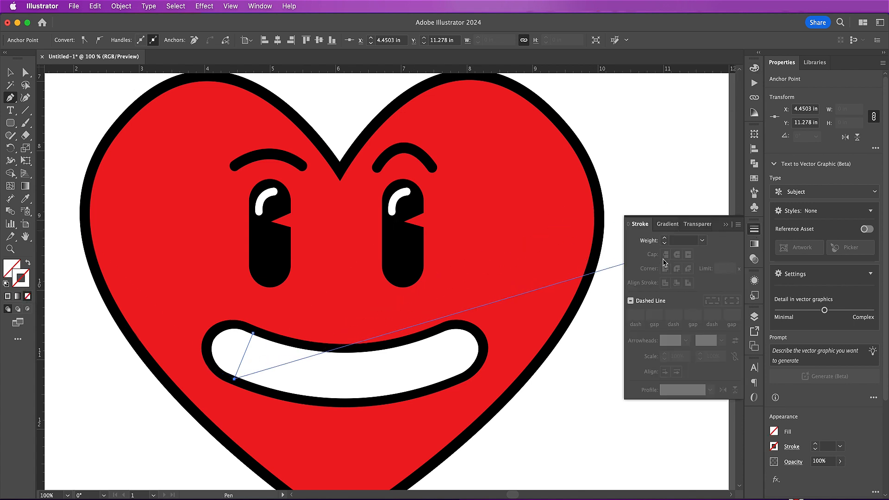
left_click(754, 178)
left_click(653, 185)
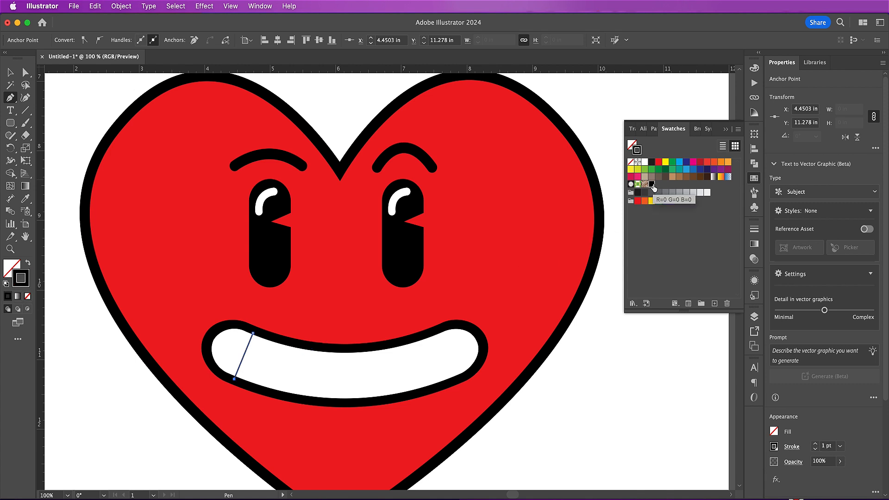
left_click(754, 229)
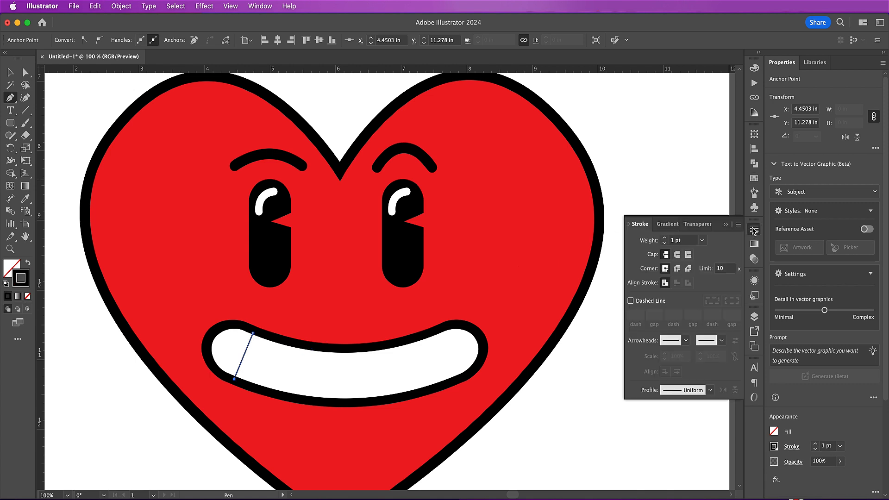
left_click(666, 238)
left_click(665, 238)
left_click(665, 238)
left_click(665, 238)
left_click(665, 238)
left_click(665, 238)
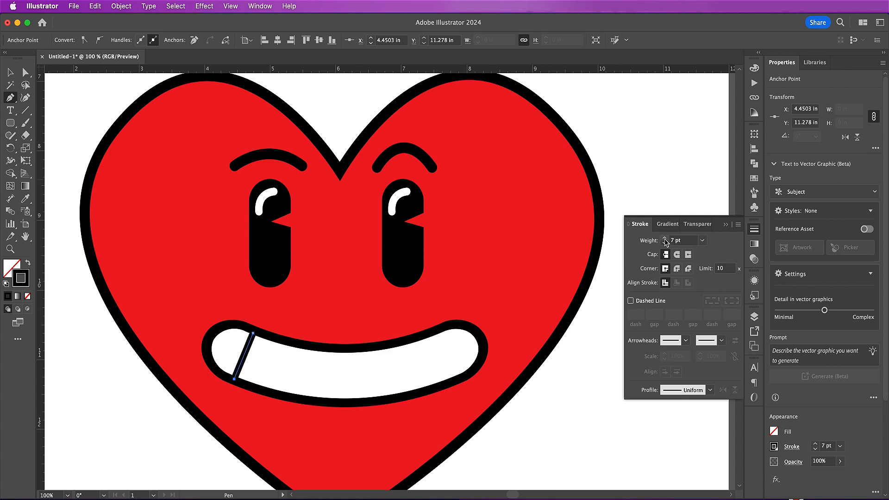
Step: Draw three more tooth lines with the Pen tool across the mouth's left half, ending with a vertical one at about X 5.93 in
left_click(308, 281, "super")
left_click(280, 340)
left_click(264, 390)
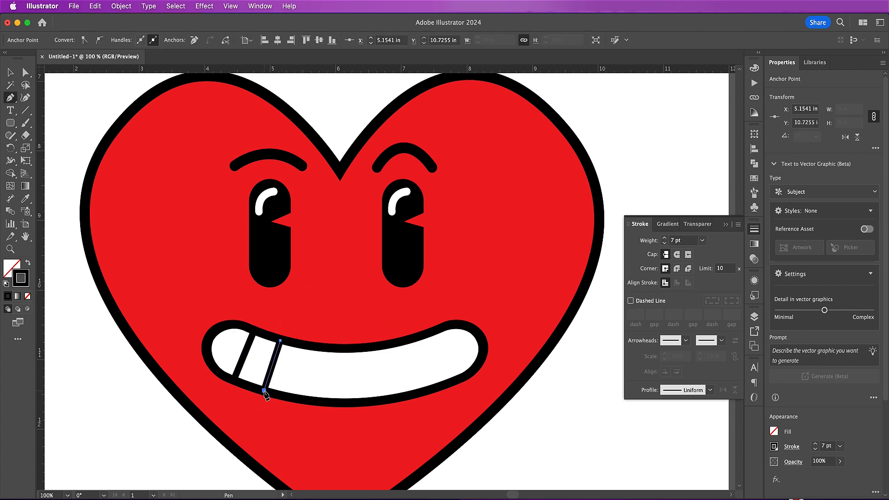
left_click(303, 346)
left_click(294, 398)
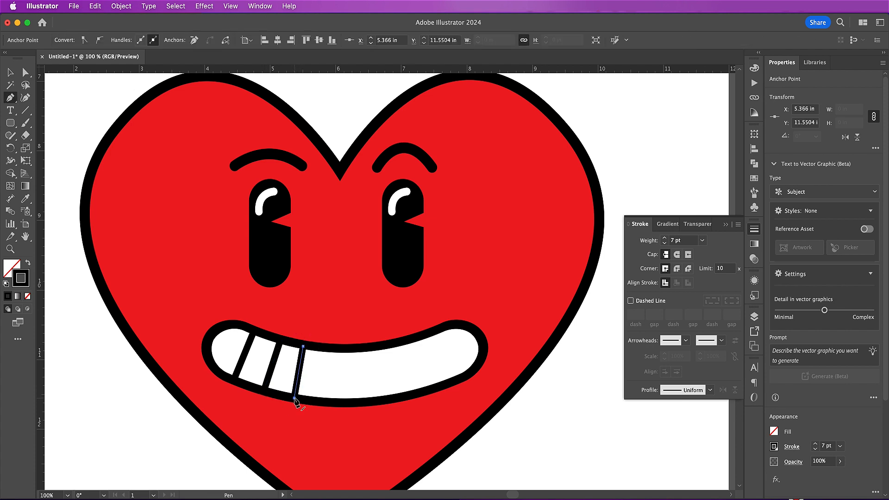
left_click(330, 349)
left_click(330, 403)
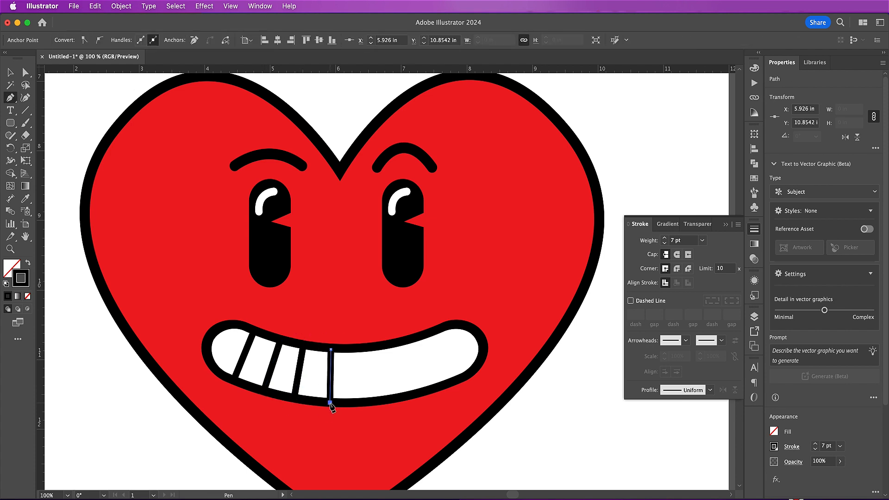
Step: Draw two tooth lines right of the mouth's centre, starting at about X 6.41, Y 10.85 in and X 6.82, Y 10.80 in
left_click(332, 408, "super")
left_click(363, 349)
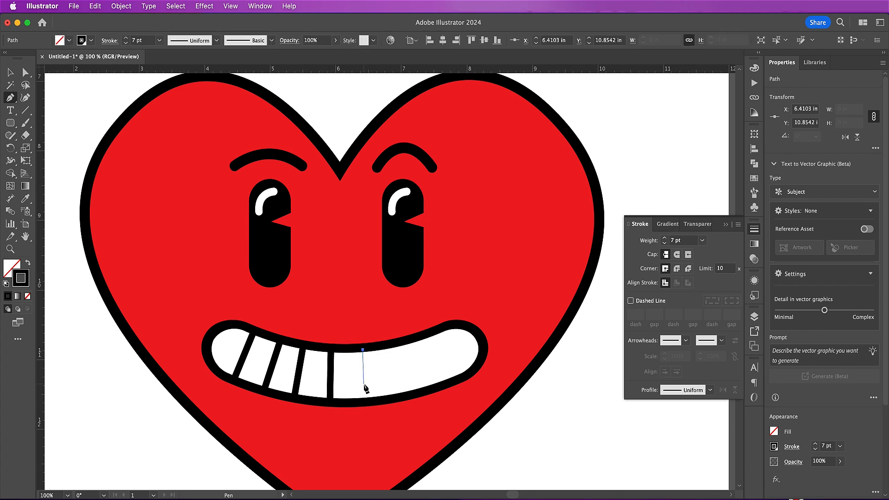
left_click(364, 400)
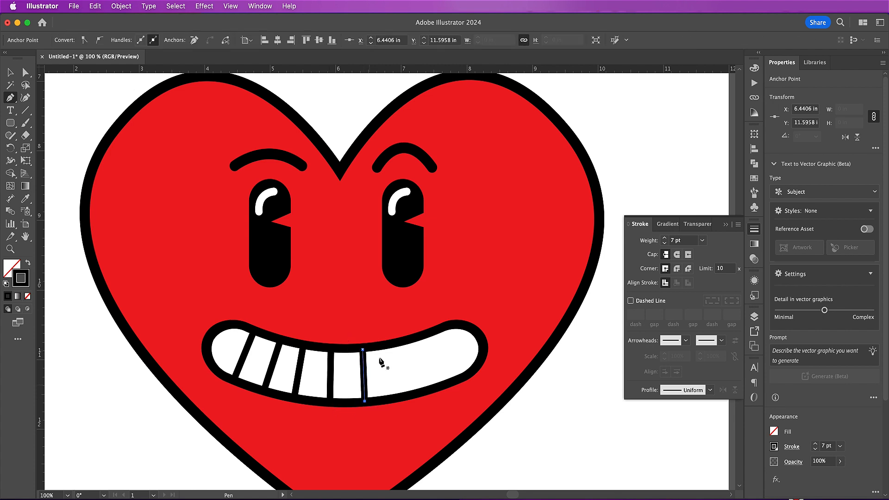
left_click(391, 351, "super")
left_click(390, 346)
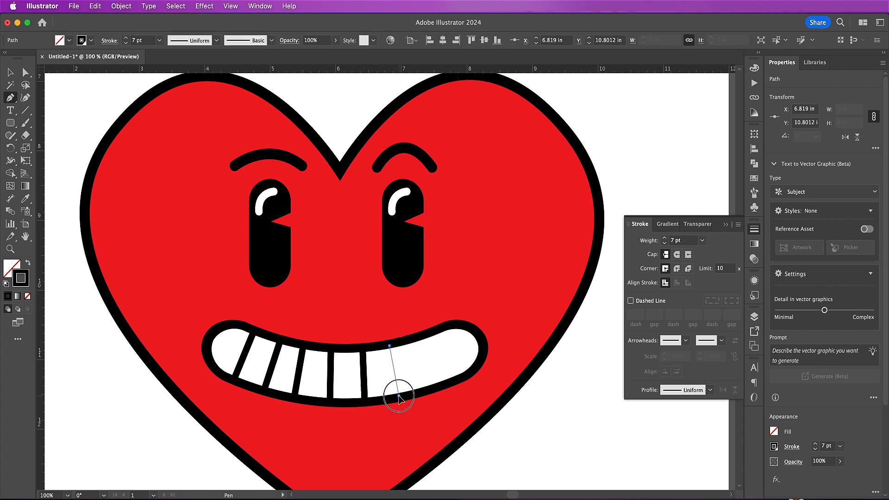
left_click(399, 394)
Step: Draw the last two slanted tooth lines toward the mouth's right end, and nudge the second tooth line to about X 4.98, Y 11.09 in
left_click(405, 389, "super")
left_click(418, 339)
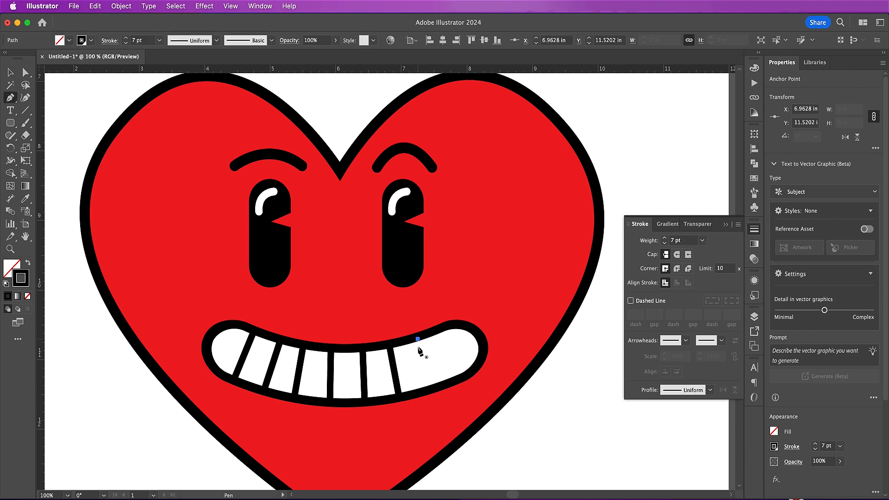
key("p")
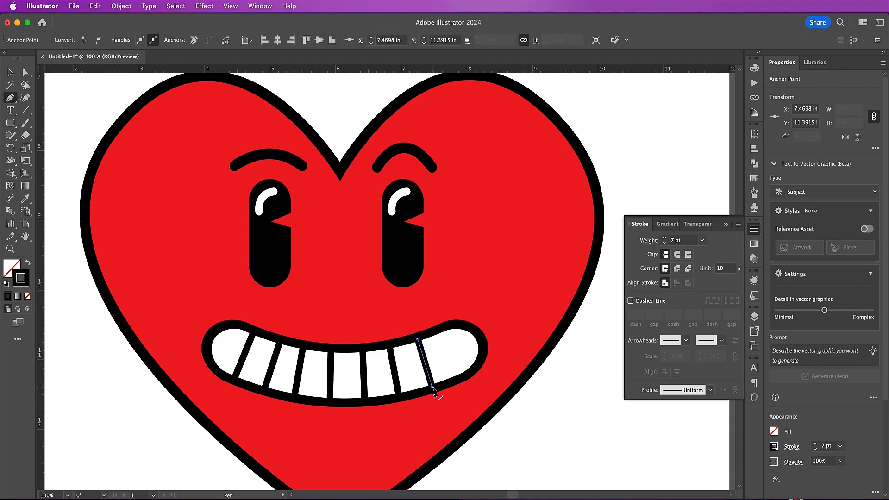
left_click(445, 327)
left_click(466, 376)
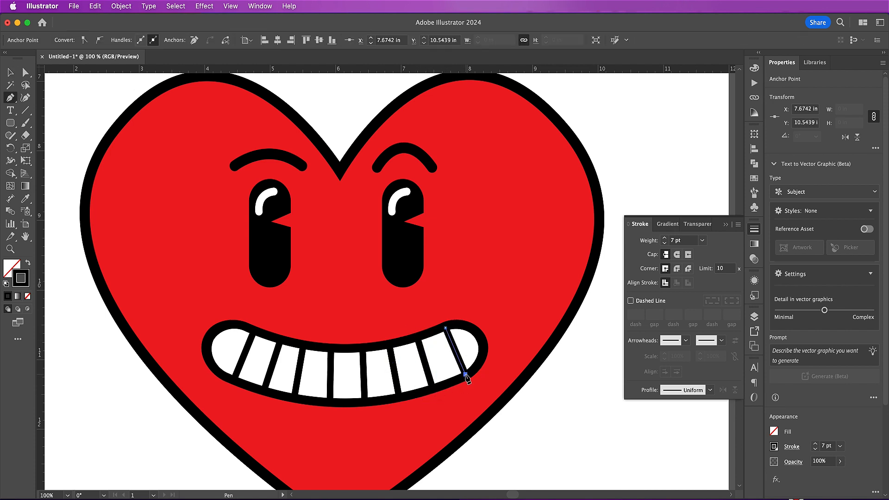
key("v")
left_click_drag(240, 364, 267, 375)
Step: Draw a curved cheek line at the mouth's left corner, from about X 4.64, Y 10.02 in to X 3.47, Y 10.79 in
key("p")
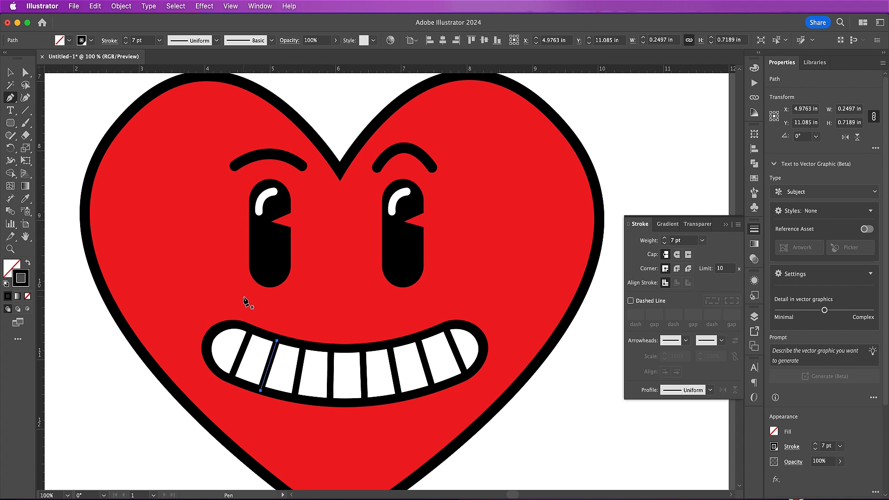
left_click(247, 292)
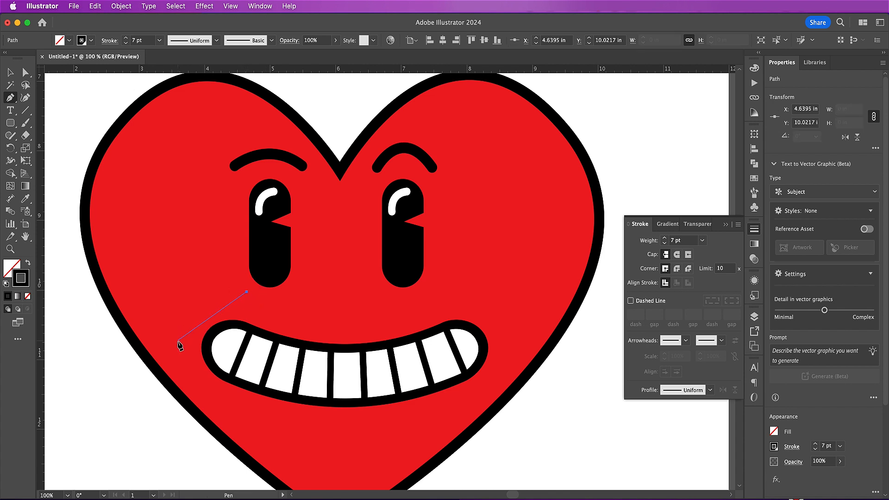
left_click_drag(170, 345, 120, 345)
key("v")
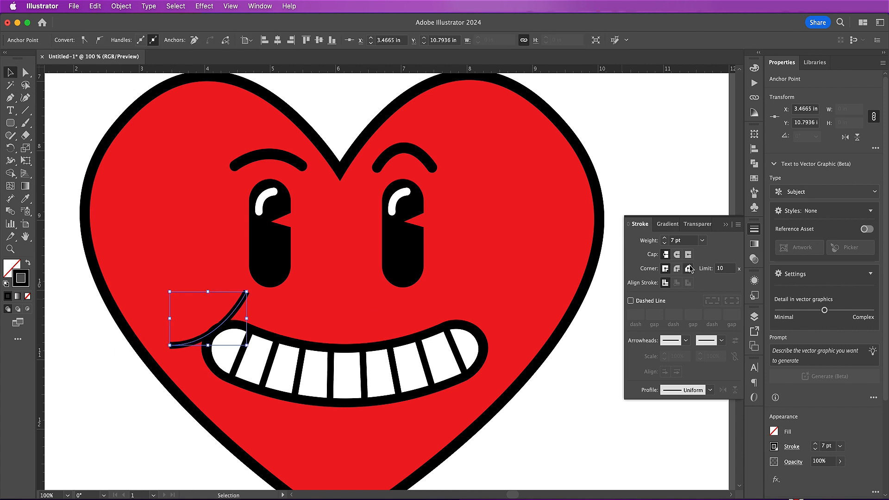
Step: Give the cheek line a 9 pt stroke with round caps and joins, and move it to about X 4.01, Y 10.45 in
left_click(665, 238)
left_click(664, 238)
left_click(677, 256)
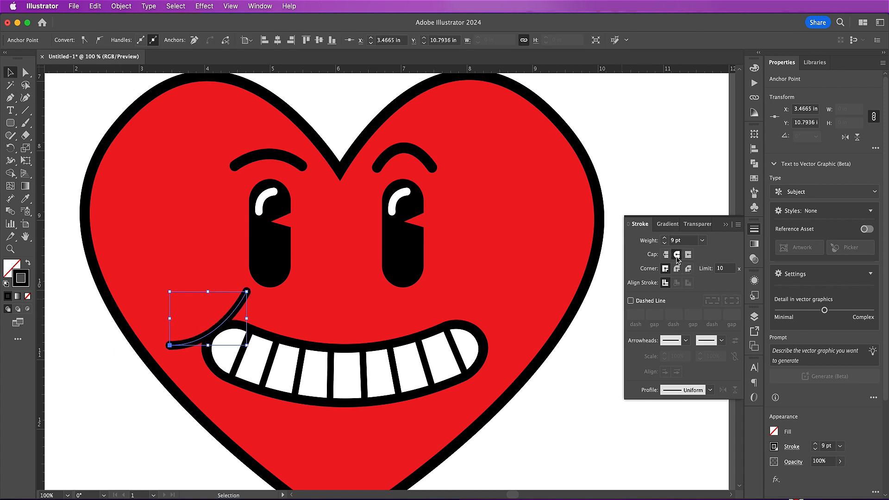
left_click(677, 270)
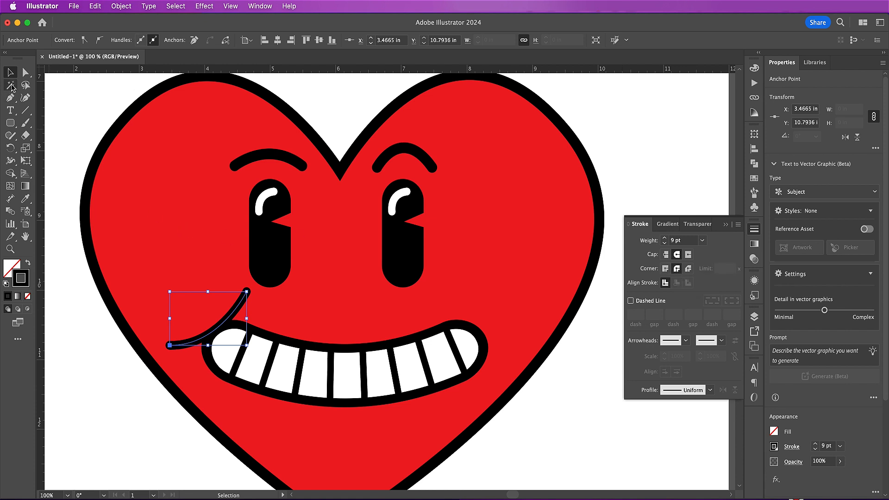
left_click_drag(237, 318, 233, 319)
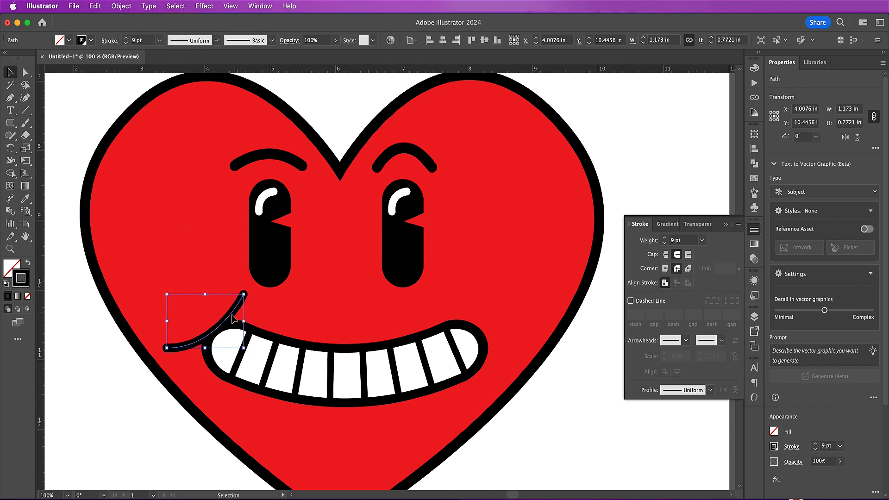
Step: Draw a curved highlight line inside the heart's upper-left edge with the Pen tool, ending at about X 2.57, Y 9.14 in
left_click(10, 97)
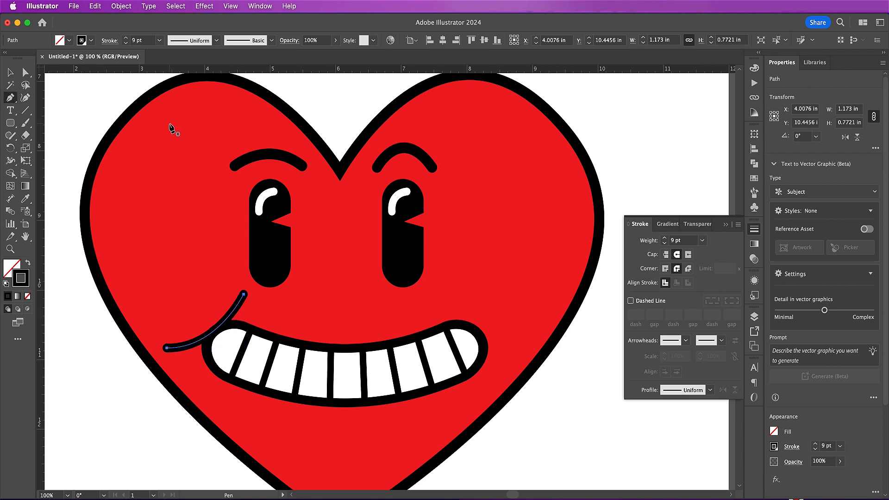
left_click(165, 122)
left_click_drag(111, 230, 123, 301)
key("v")
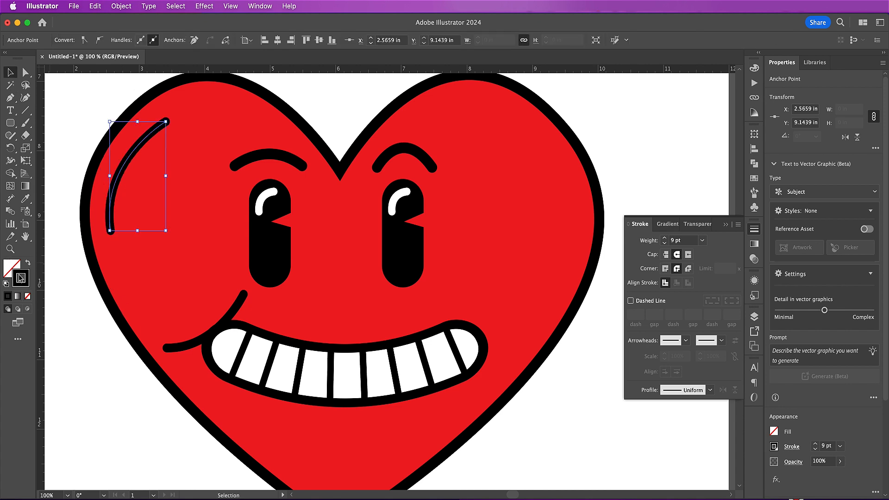
Step: Make the highlight line's stroke white and set its weight to 25 pt
left_click(754, 178)
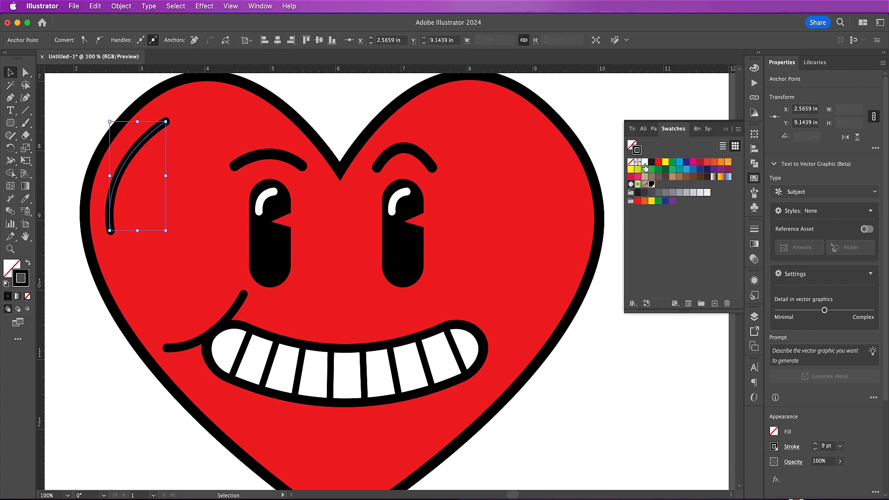
left_click(645, 164)
left_click(754, 228)
left_click(680, 240)
key("Up")
key("Up")
key("Up")
key("Up")
key("Up")
key("Up")
key("Up")
key("Up")
key("Up")
key("Up")
key("Up")
key("Up")
key("Up")
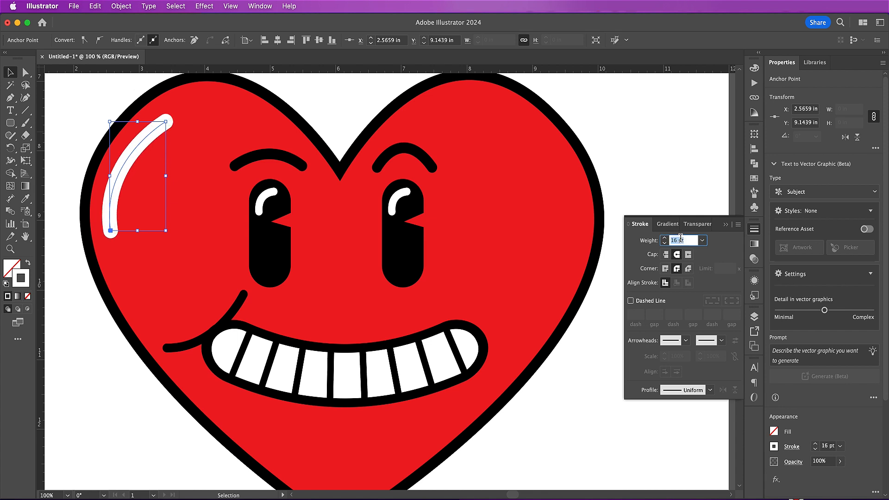
key("Up")
key("Up")
key("Up")
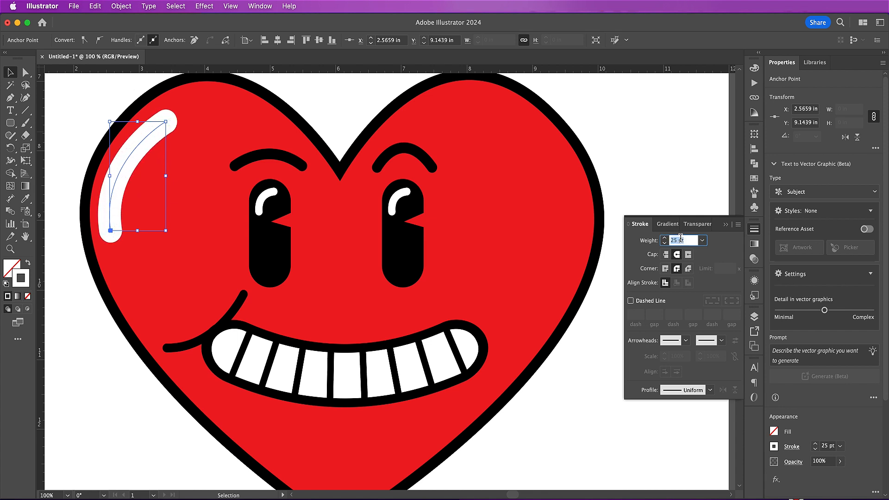
Step: Draw a white, strokeless circle about 0.33 in wide below the highlight and place it at about X 2.68, Y 9.59 in
left_click_drag(10, 123, 32, 148)
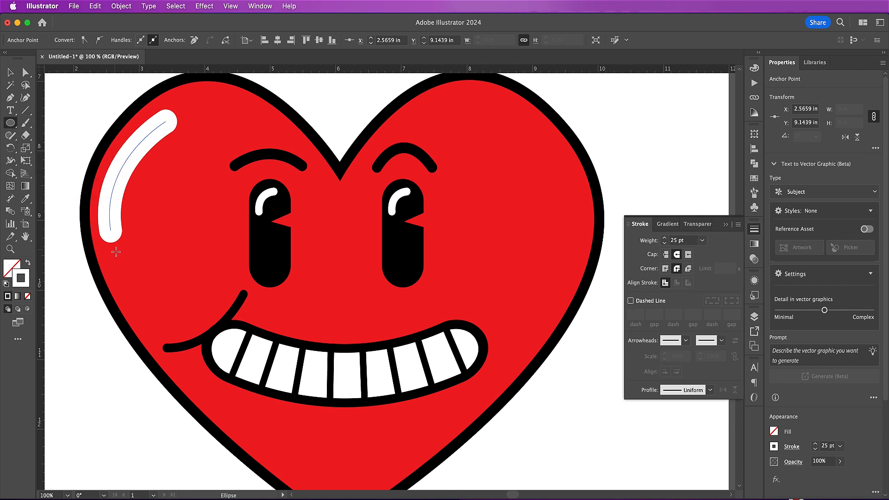
mouse_move(112, 253)
left_mouse_down()
mouse_move(140, 278)
mouse_move(120, 260)
left_mouse_up()
key("shift+x")
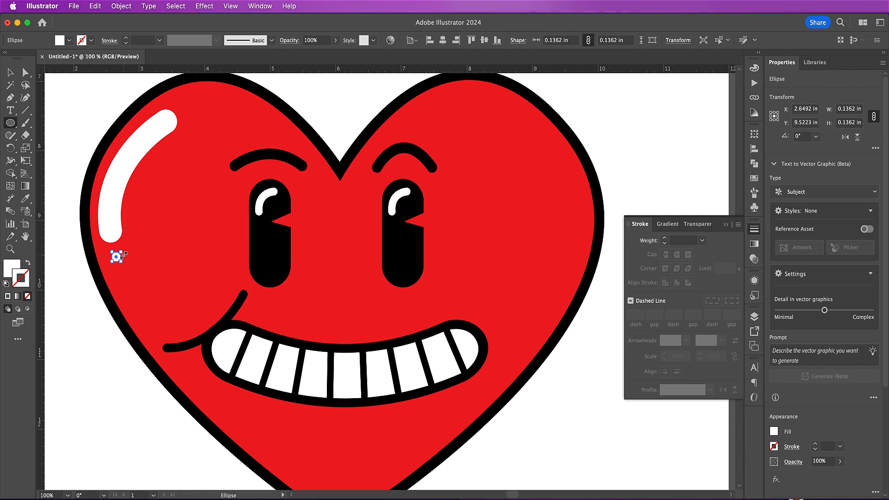
left_click_drag(121, 263, 135, 275)
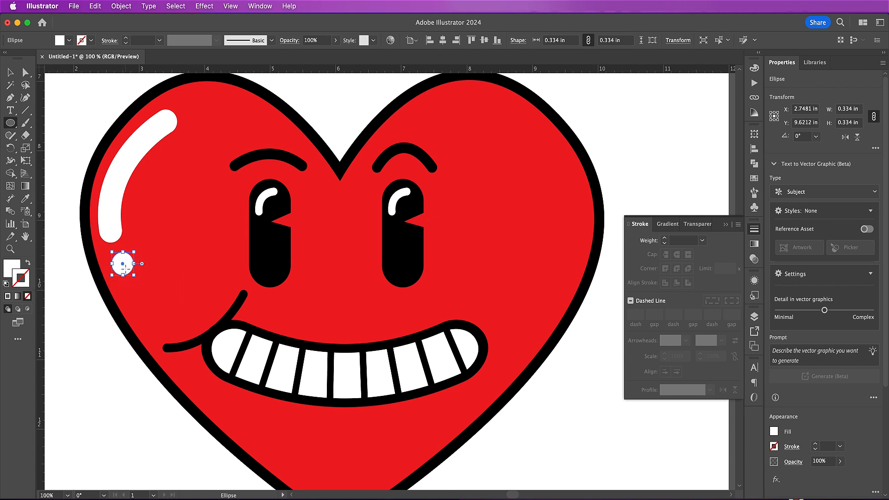
key("v")
left_click_drag(128, 269, 123, 268)
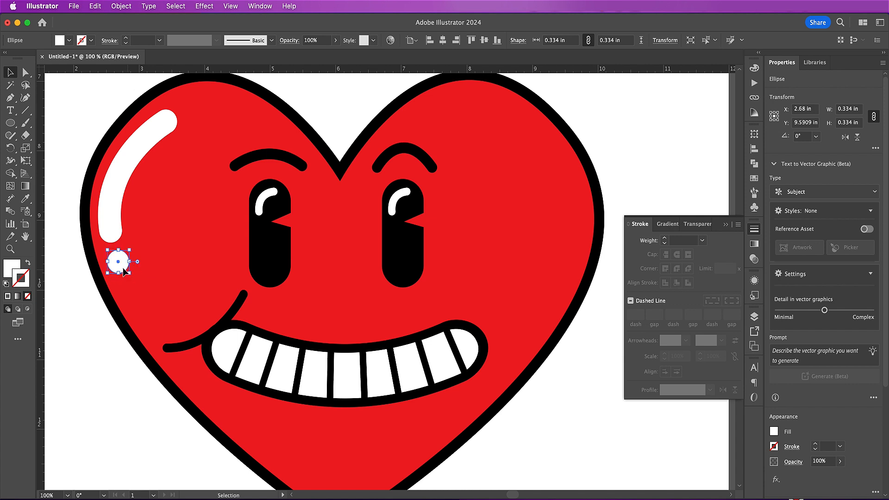
Step: Draw a curved arm path outward from the heart's lower-right side, from about X 8.55, Y 10.73 in to X 10.25, Y 11.05 in
scroll(124, 271, "right", 8)
scroll(124, 271, "down", 3)
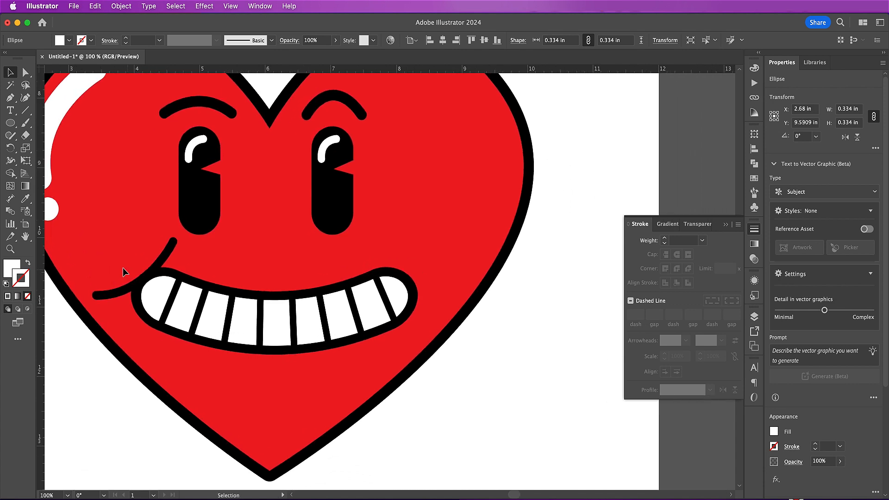
scroll(124, 267, "right", 1)
scroll(123, 268, "down", 1)
key("p")
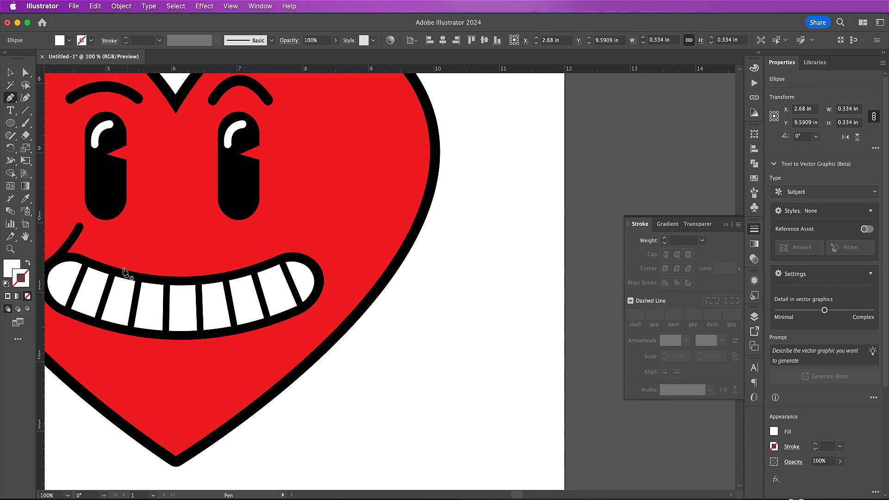
left_click(338, 273)
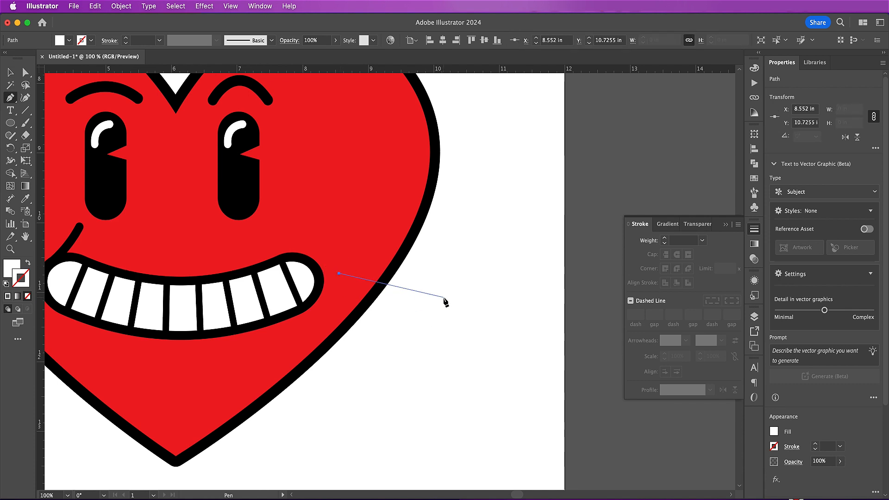
left_click_drag(449, 296, 512, 278)
key("v")
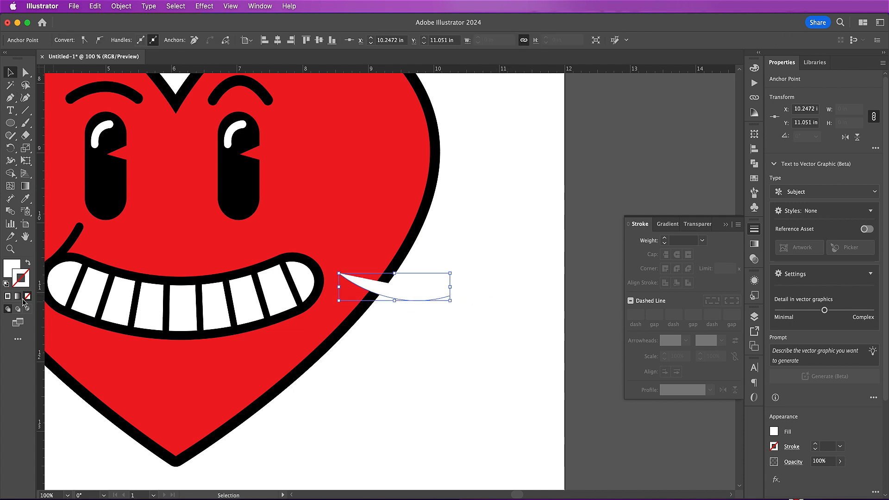
Step: Remove the arm path's fill and give it a black 32 pt stroke with round caps and round joins
left_click(28, 264)
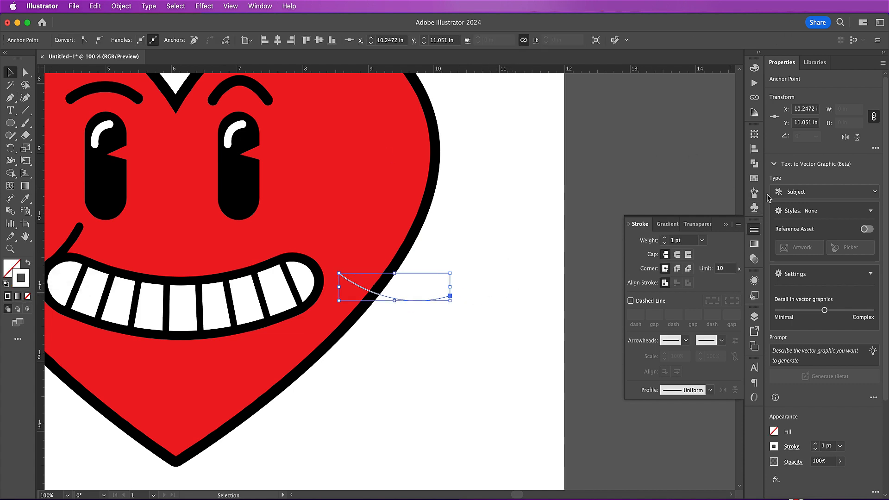
left_click(754, 179)
left_click(653, 185)
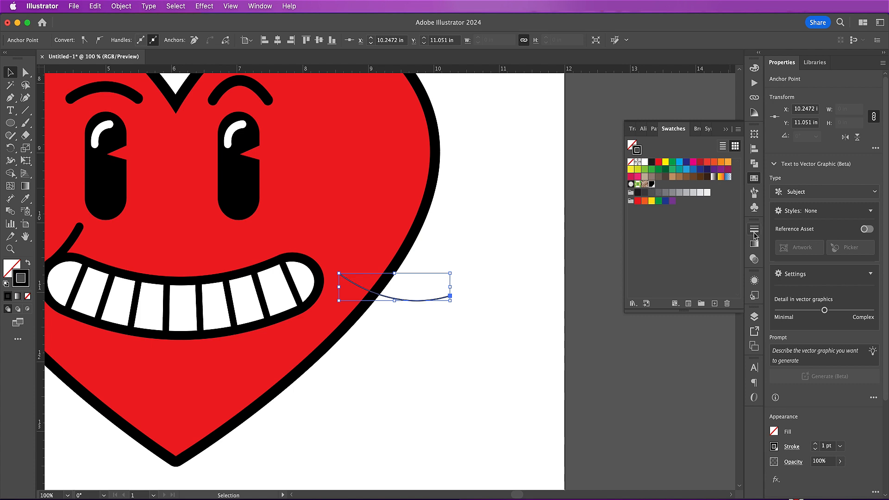
left_click(754, 230)
left_click_drag(675, 241, 667, 241)
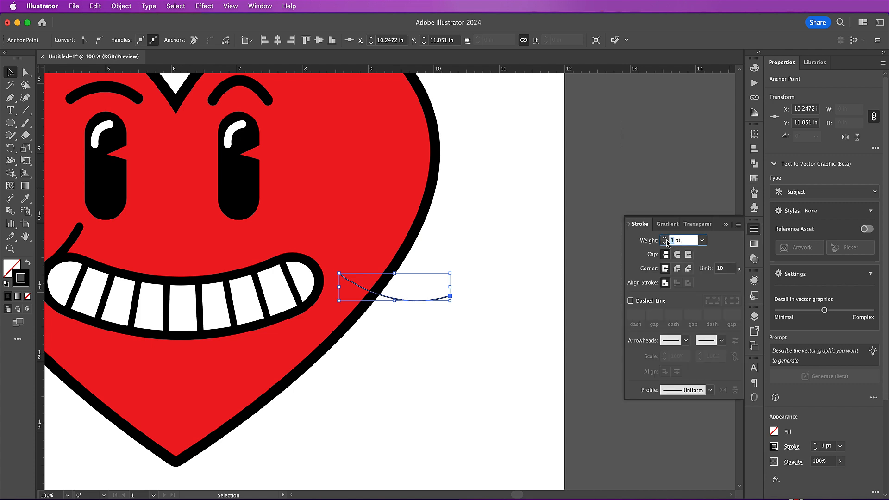
type("32")
left_click(677, 254)
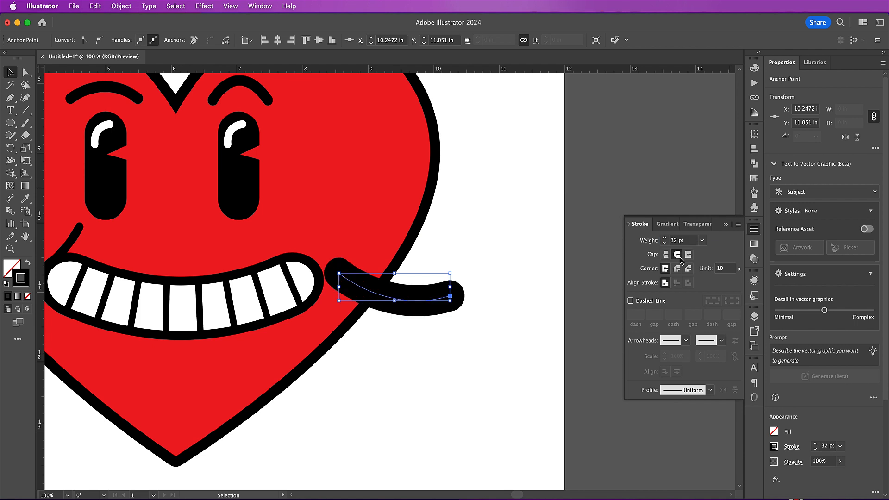
left_click(677, 268)
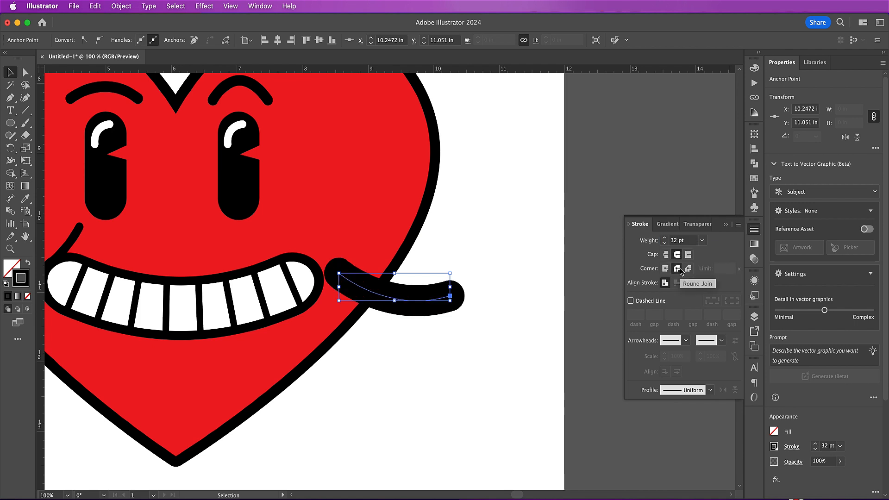
left_click(474, 373)
Step: Move the black arm slightly outward and up from the mouth to about X 9.54, Y 10.70 in
key("p")
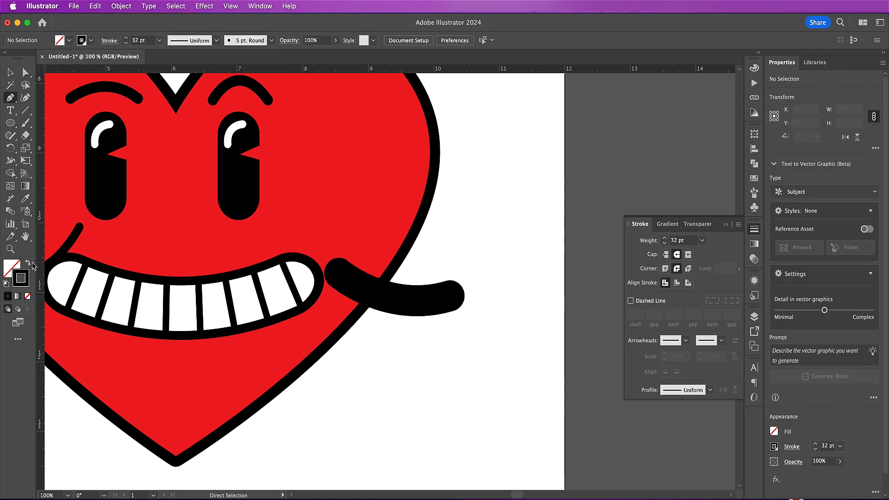
left_click(28, 263)
scroll(453, 342, "left", 3)
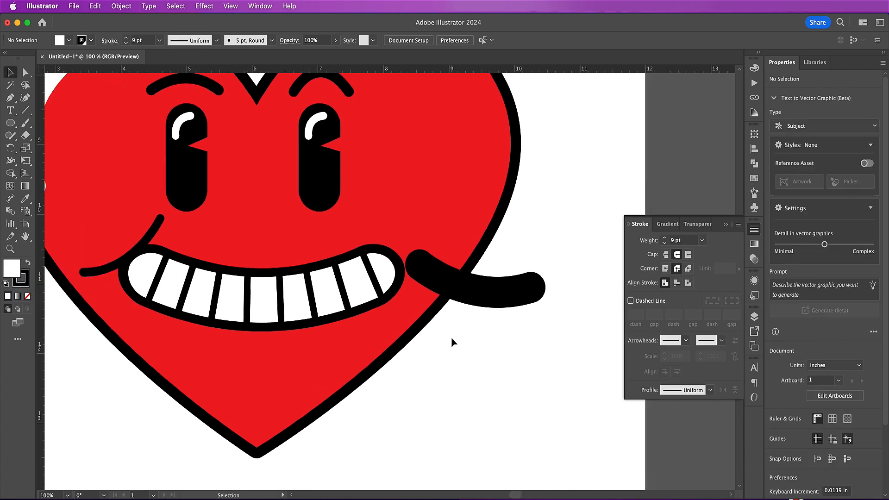
left_click_drag(462, 295, 470, 278)
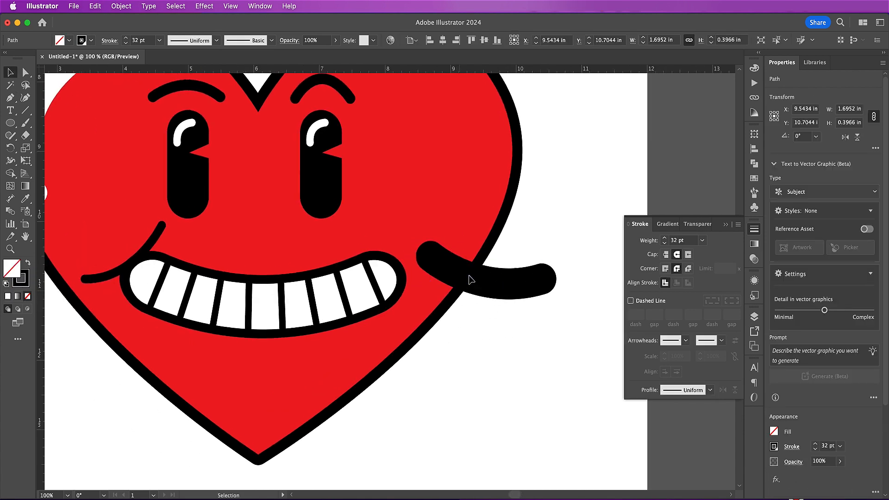
Step: Select the whole heart character with its arm and move it toward the artboard's left edge, to about X 6.32, Y 10.17 in
scroll(470, 278, "right", 3)
key("super+minus")
key("super+minus")
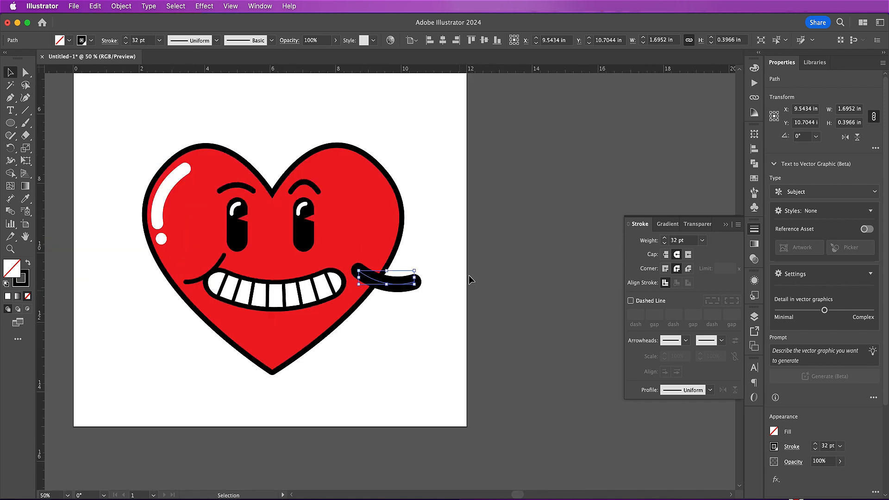
left_click_drag(122, 124, 401, 376)
left_click_drag(373, 283, 352, 284)
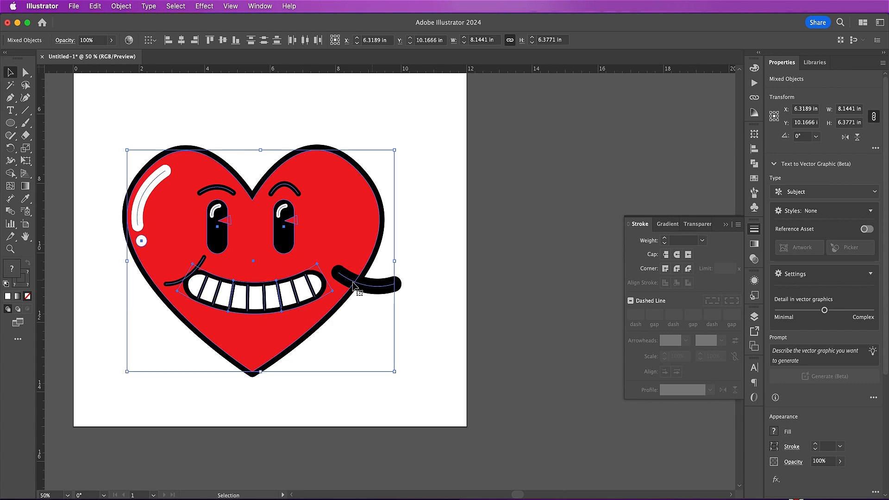
left_click(400, 343)
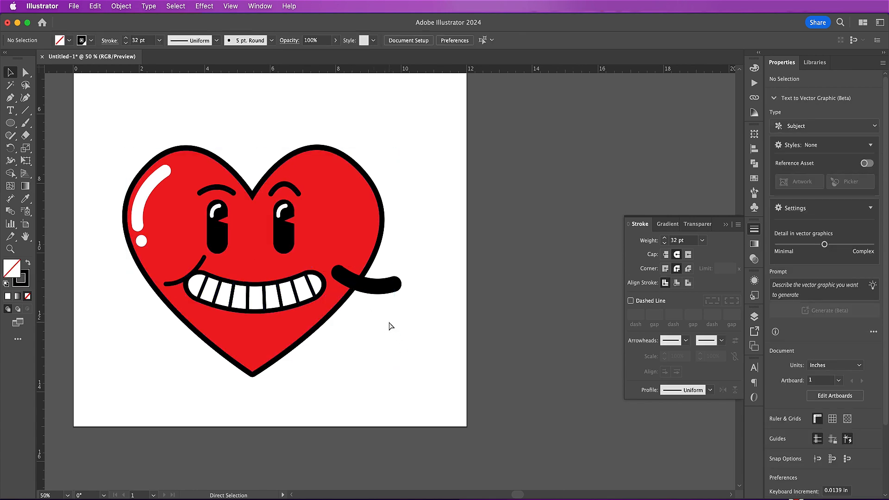
Step: Begin a black-filled, strokeless hand path above the arm's end, tracing the thumb and first finger to about X 11.44, Y 10.07 in
key("super+equal")
key("p")
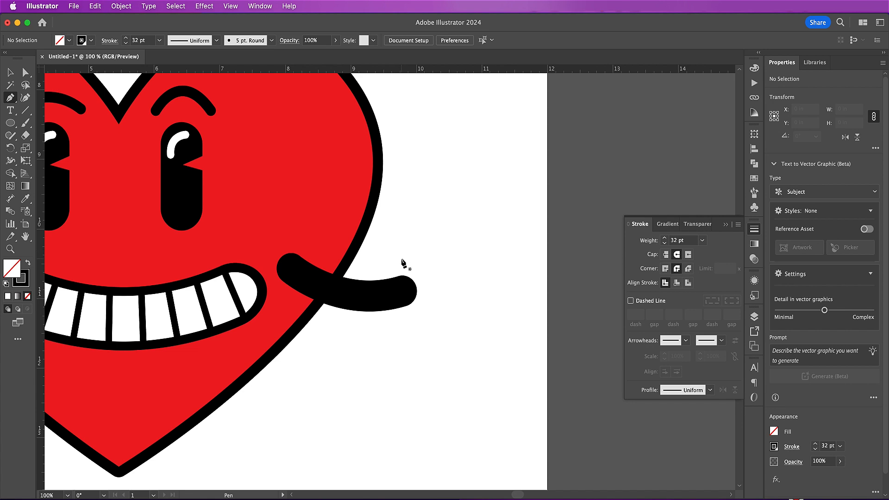
left_click(401, 260)
left_click_drag(410, 238, 418, 230)
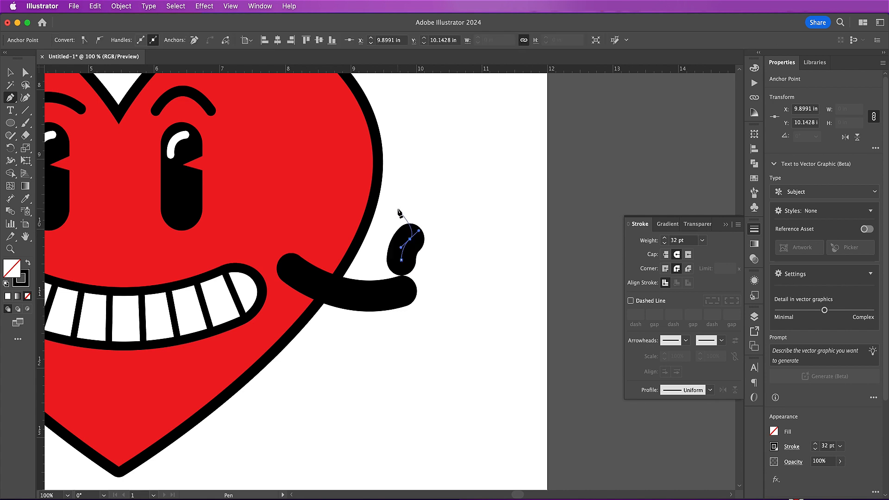
left_click(26, 264)
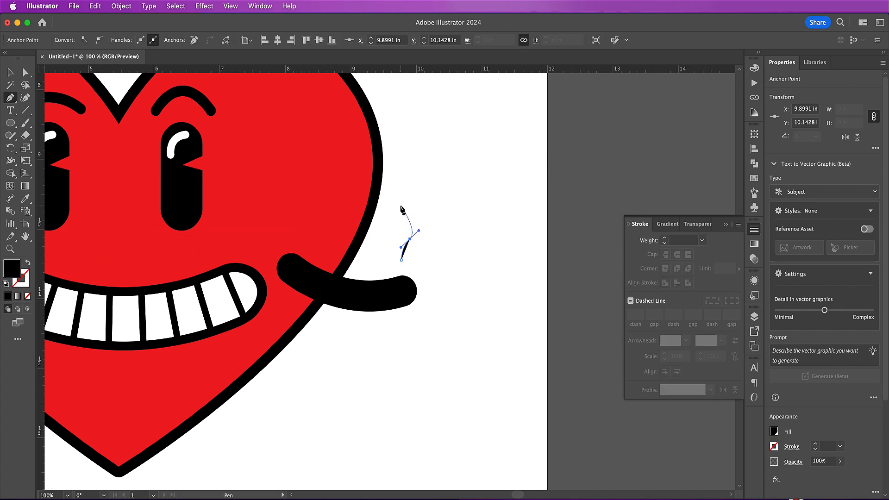
left_click_drag(397, 203, 505, 242)
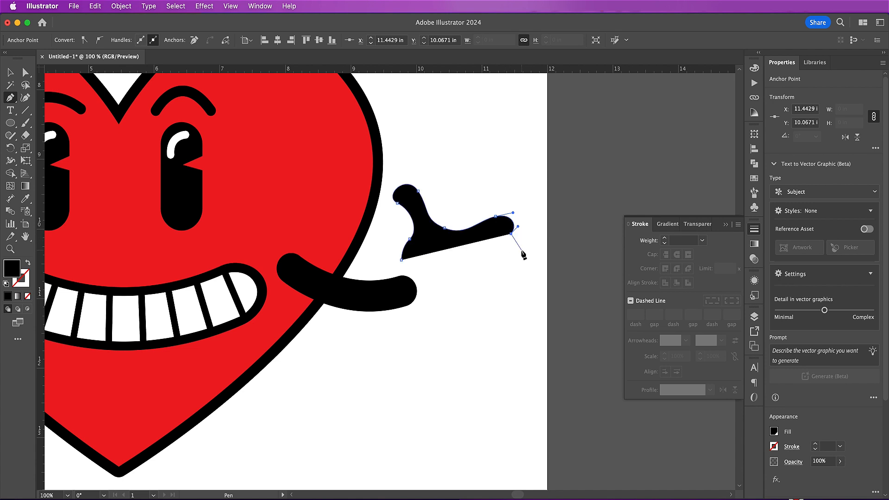
Step: Trace the remaining two fingertips and the hand's underside, and close the path at the wrist, at about X 9.77, Y 10.45 in
left_click_drag(522, 253, 521, 286)
left_click(521, 253)
key("super+z")
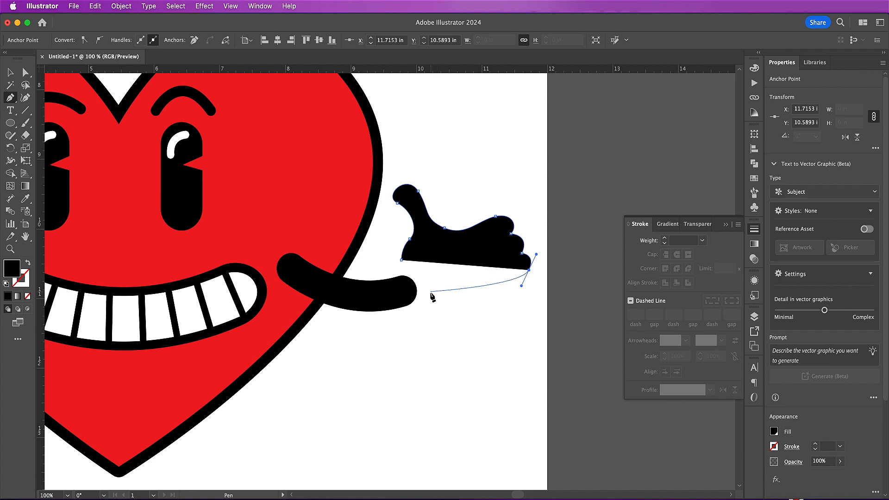
left_click_drag(428, 294, 391, 319)
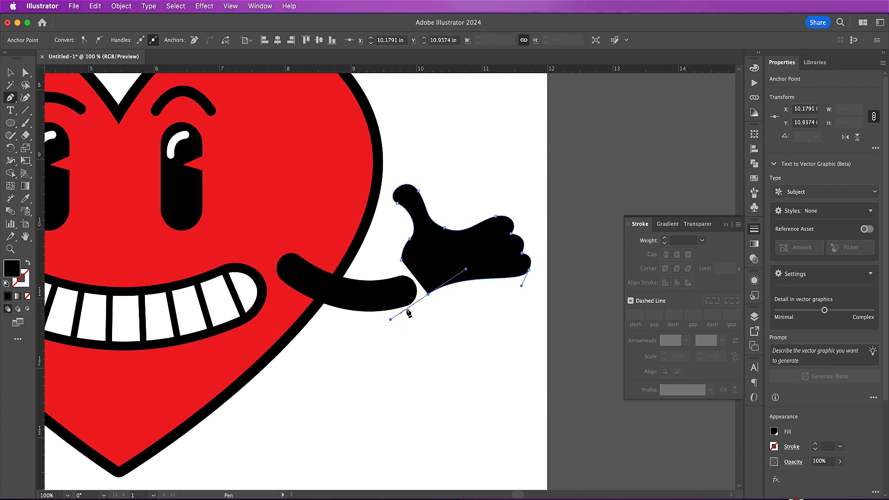
left_click(428, 295)
left_click(401, 260)
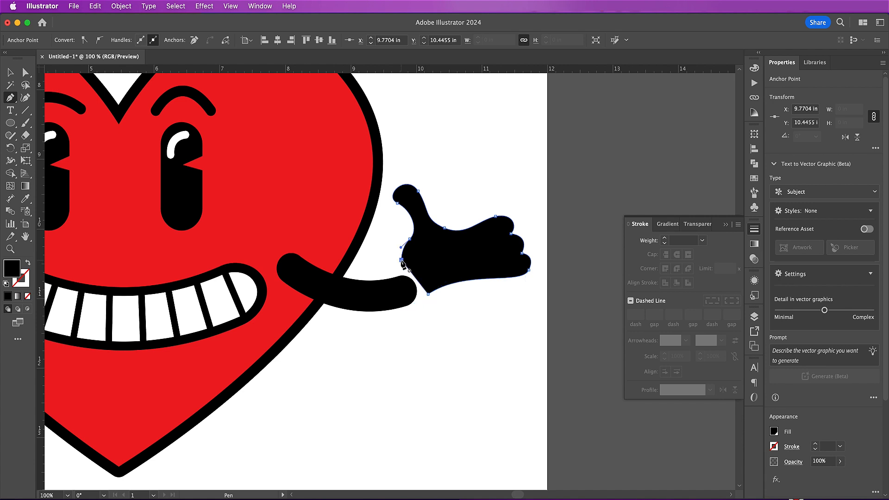
Step: Refine the anchors and handles around the hand's thumb and the curve between thumb and first finger
key("a")
left_click_drag(445, 228, 445, 223)
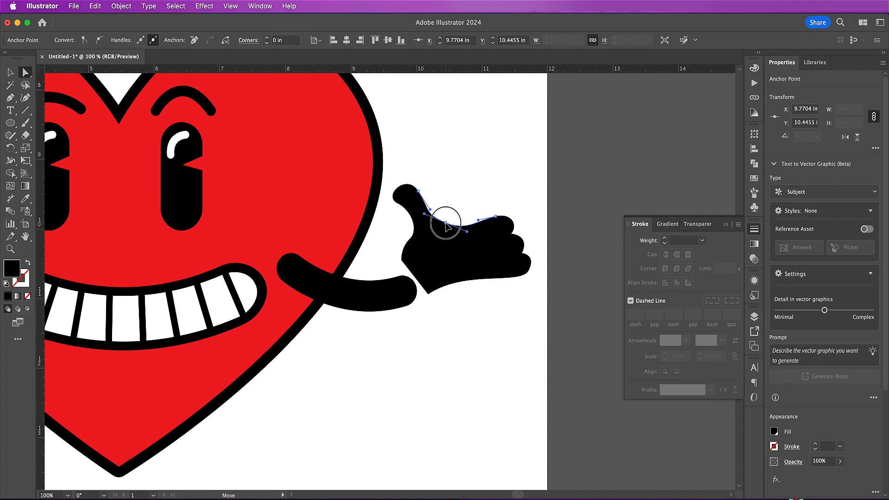
left_click(419, 192)
left_click(420, 191)
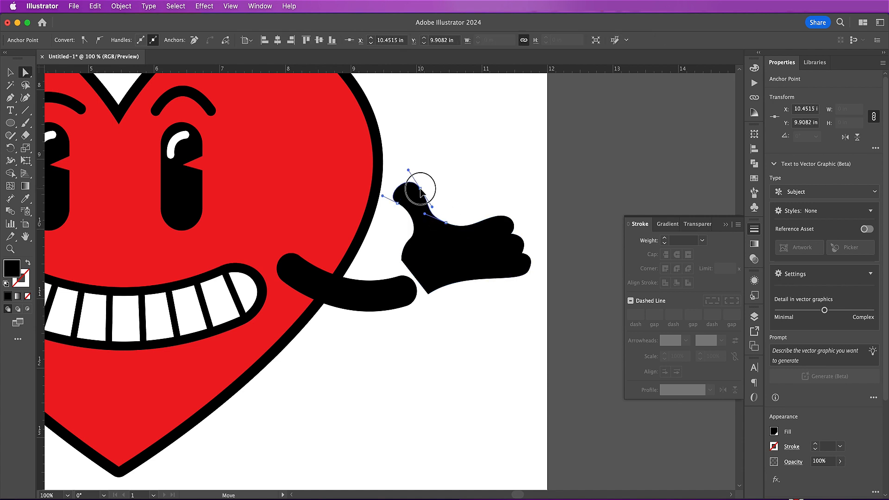
left_click(397, 204)
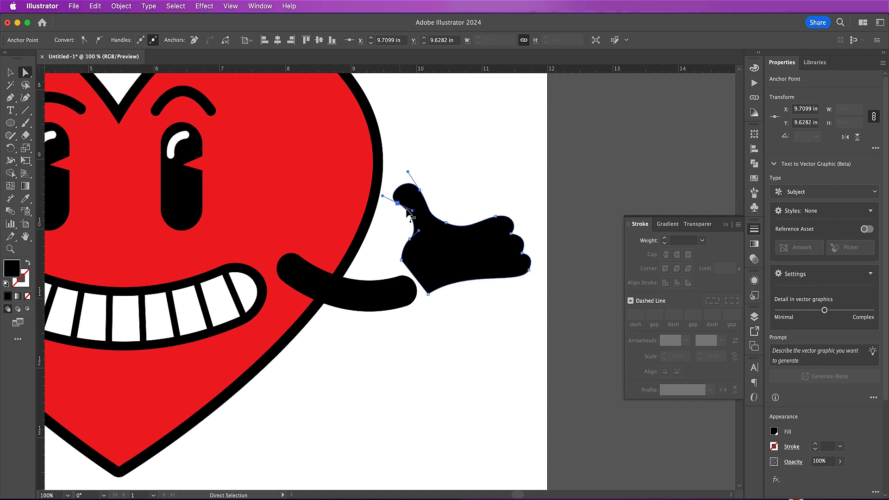
left_click_drag(413, 212, 416, 215)
Step: Reposition the anchors along the three fingertips, placing the lowest one at about X 11.75, Y 10.54 in
left_click_drag(495, 216, 509, 234)
left_click(512, 234)
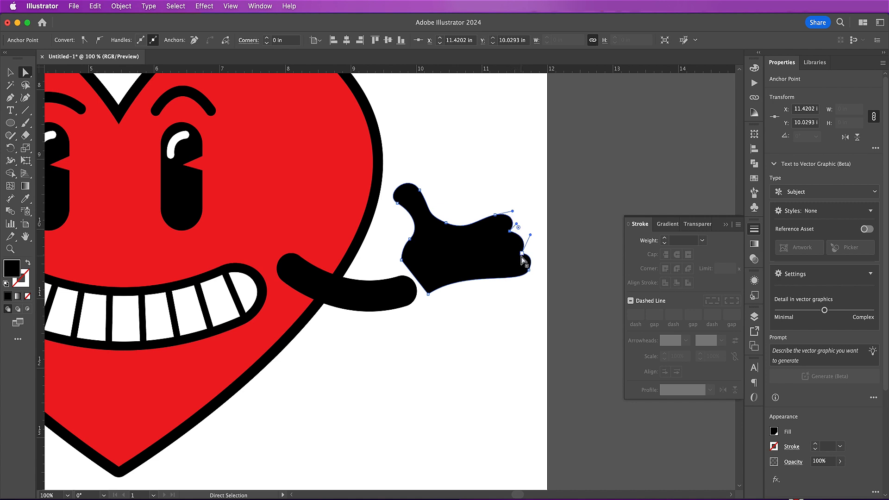
left_click_drag(521, 260, 512, 230)
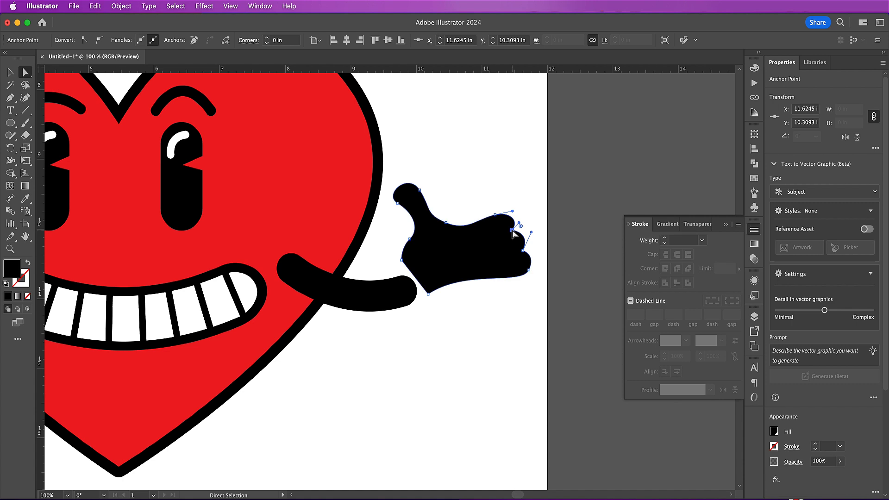
left_click(529, 271)
left_click_drag(528, 270, 531, 267)
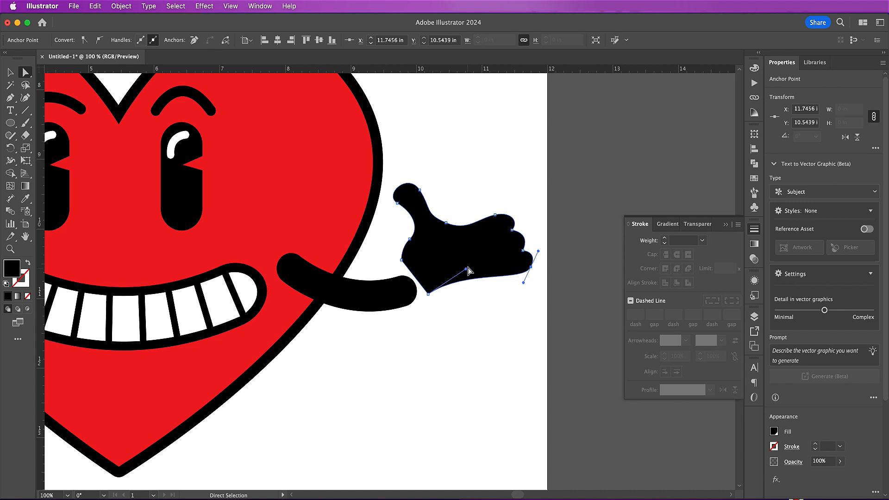
Step: Adjust the direction handles at the notches between the fingers to round the fingertips
left_click(495, 214)
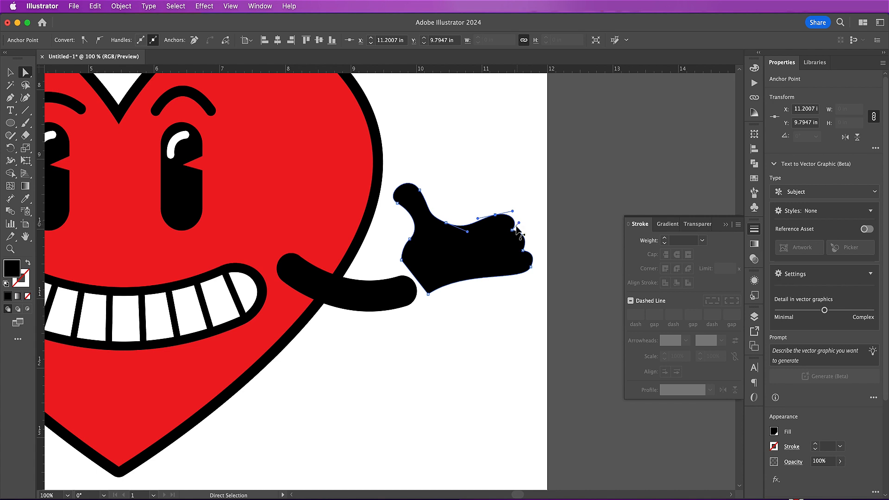
left_click(511, 229)
left_click_drag(519, 223, 518, 221)
left_click(523, 251)
left_click_drag(531, 231, 537, 230)
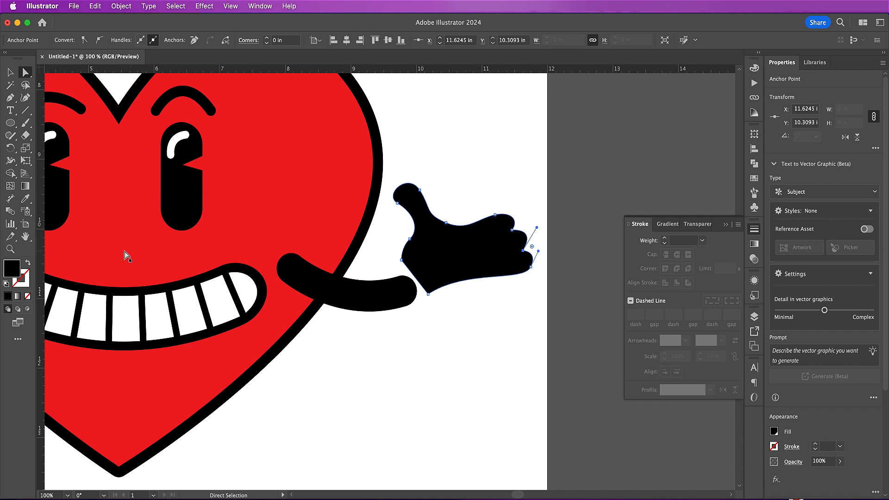
Step: Fill the hand with white (ffffff) and give it a black stroke
double_click(14, 273)
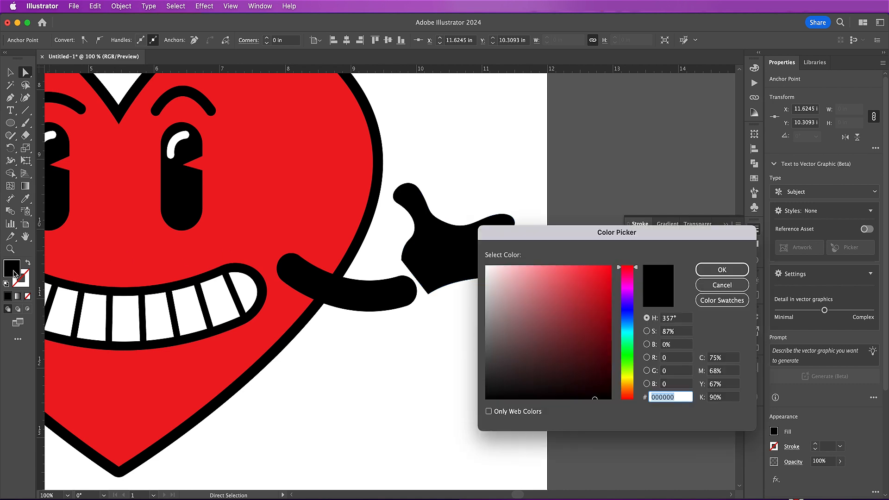
type("ffffff")
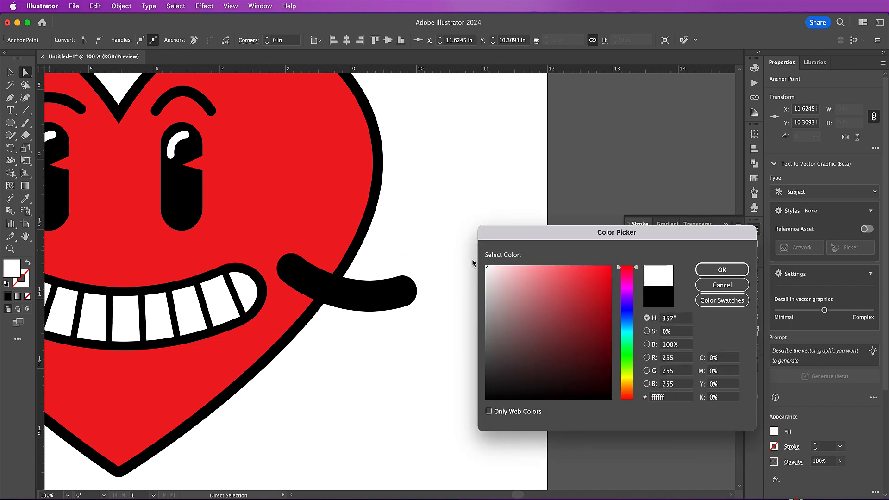
key("Return")
left_click(25, 283)
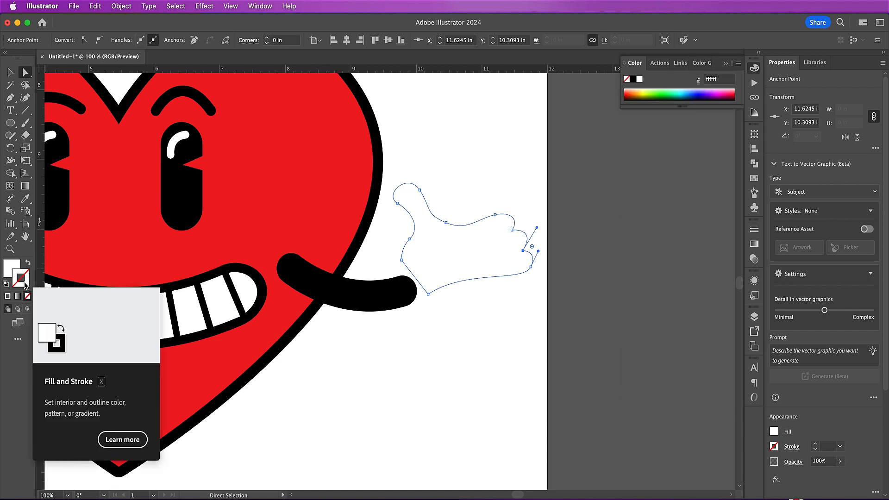
left_click(754, 178)
left_click(651, 185)
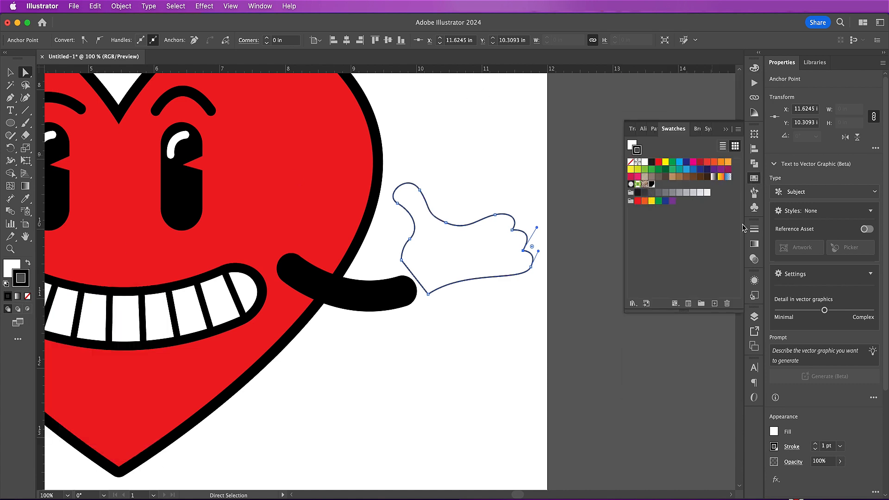
Step: Set the hand's stroke to 9 pt with round caps and round joins, aligned to the outside, and deselect the hand
left_click(753, 229)
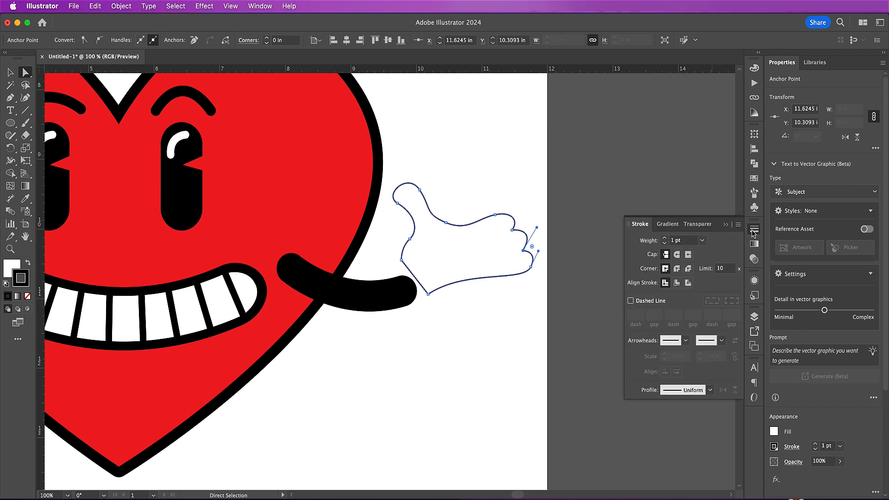
left_click(664, 238)
left_click(663, 238)
left_click(664, 238)
left_click(664, 238)
left_click(663, 239)
left_click(663, 238)
left_click(664, 238)
left_click(663, 238)
left_click(676, 254)
left_click(676, 268)
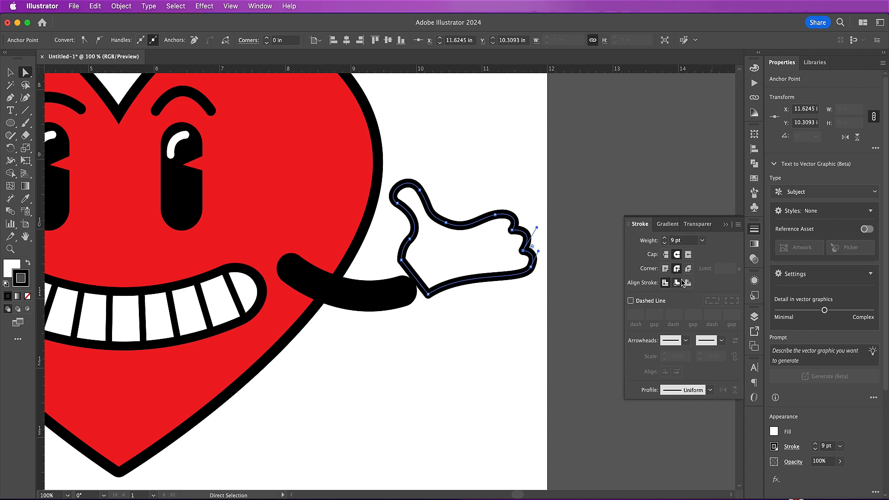
left_click(688, 282)
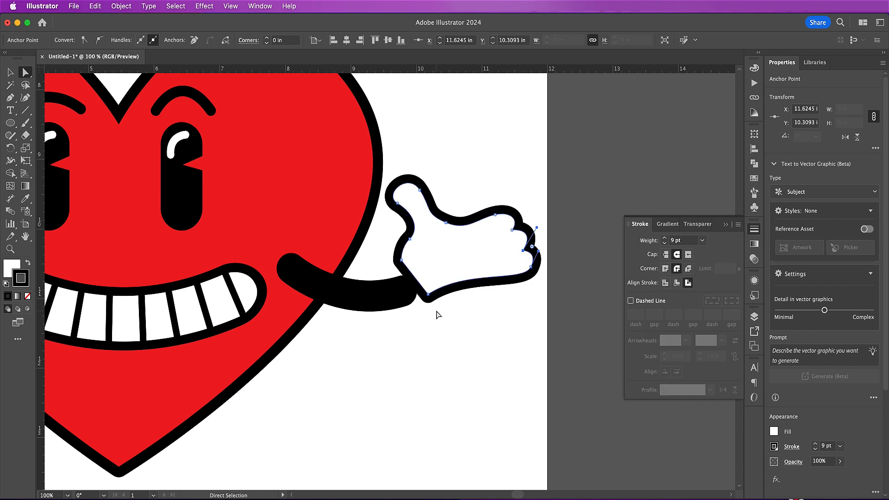
key("v")
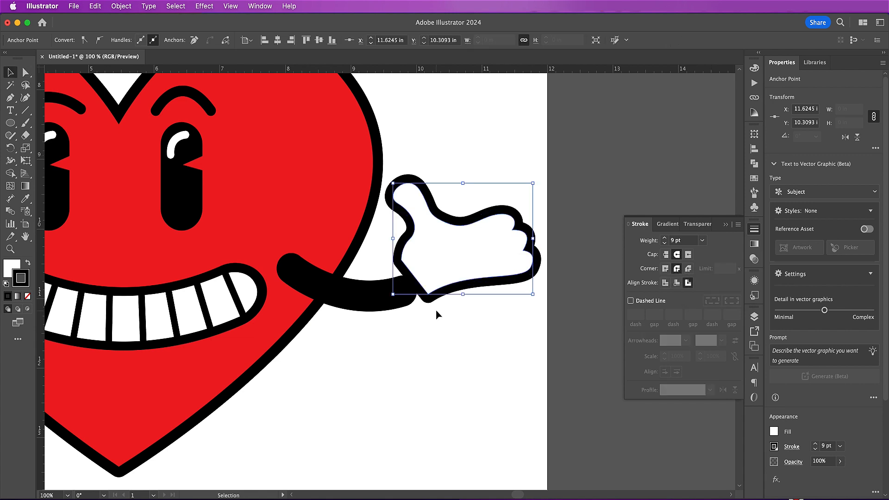
left_click(438, 315)
Step: Draw a curved finger line from the notch below the first finger inward to about X 10.65, Y 10.23 in
key("p")
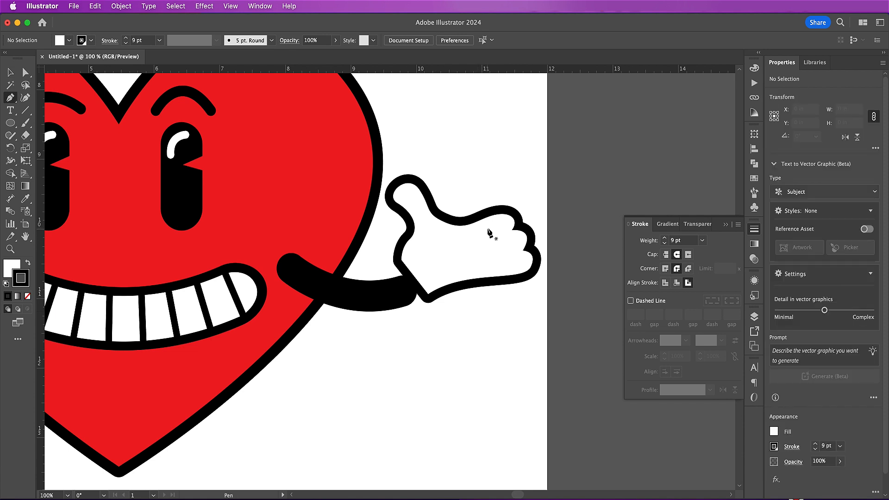
left_click(518, 224)
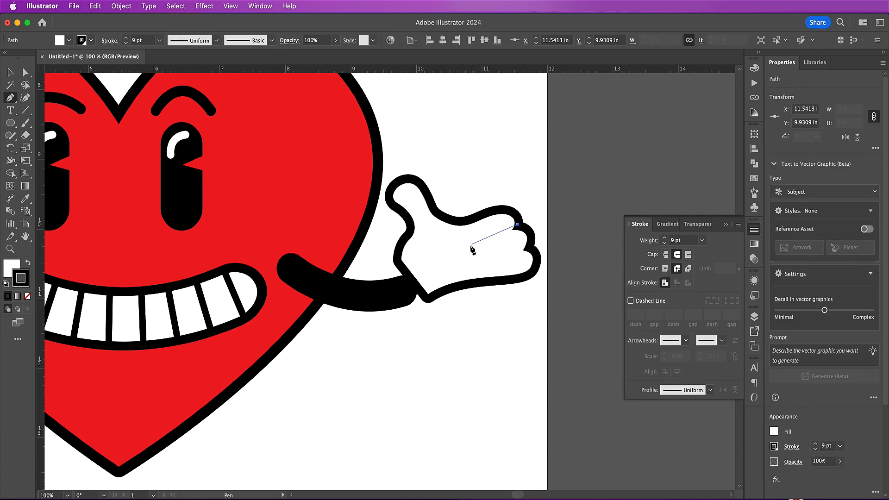
left_click_drag(459, 248, 445, 269)
key("v")
left_click_drag(520, 218, 523, 225)
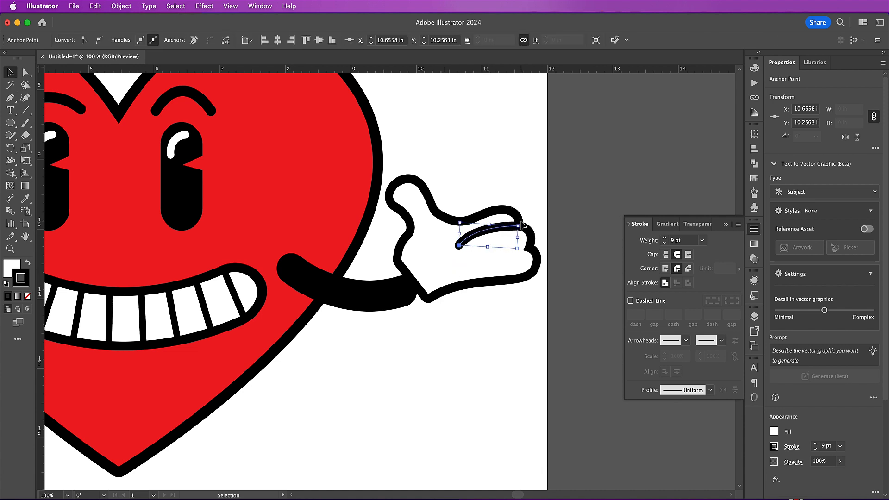
Step: Draw a second curved finger line into the palm from the lower finger notch, starting at about X 11.72, Y 10.29 in
key("p")
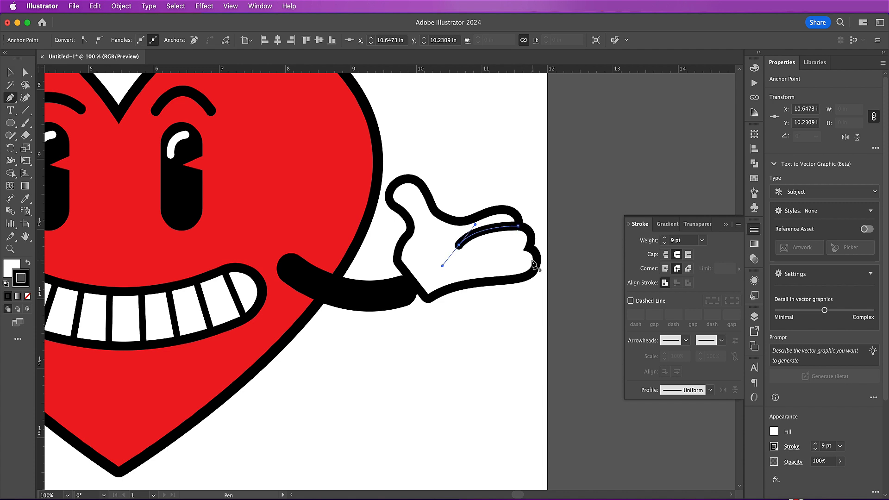
left_click(529, 249)
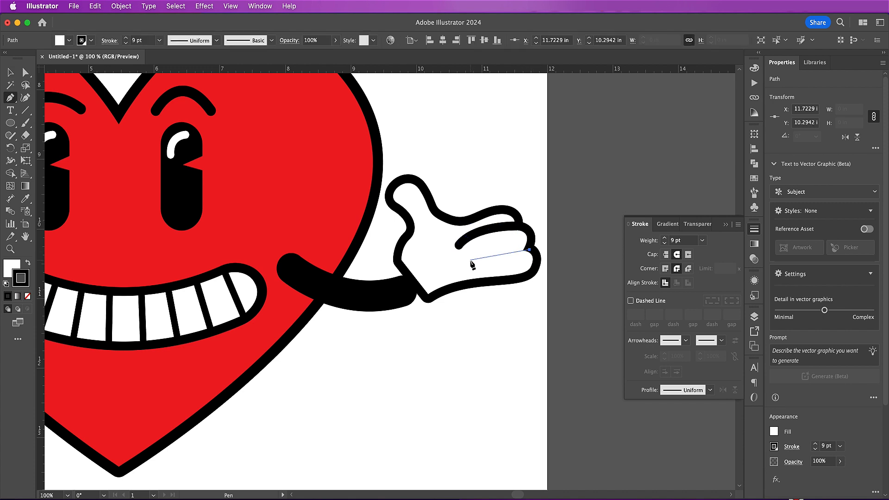
left_click_drag(468, 260, 447, 279)
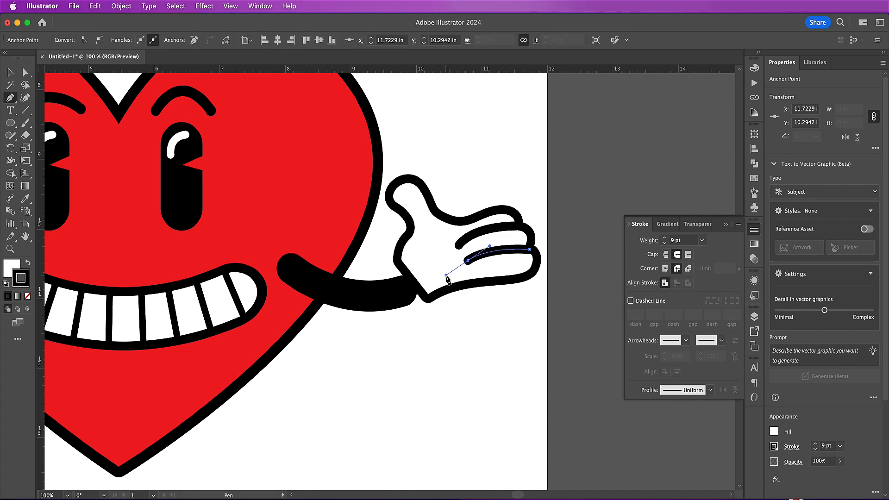
Step: Draw a curved palm line across the inner ends of the finger lines, from about X 10.32, Y 10.05 to X 10.72, Y 10.63 in
key("v")
key("p")
left_click(437, 233)
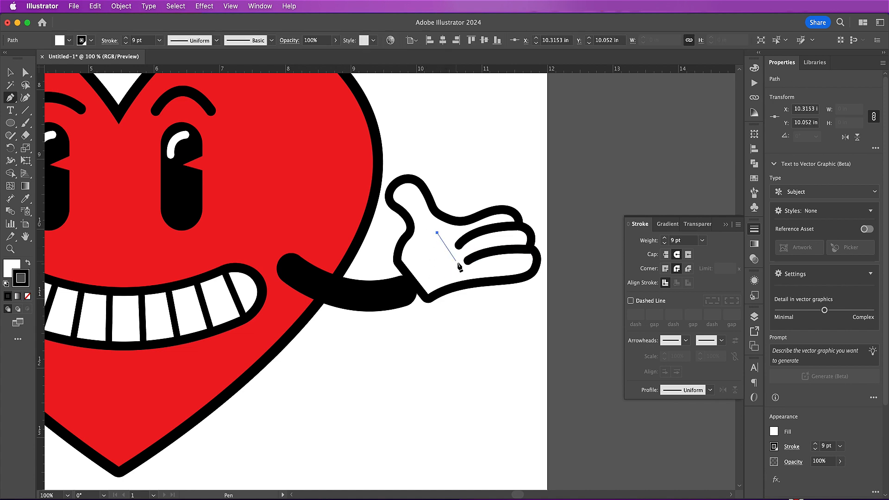
left_click_drag(464, 273, 457, 302)
key("v")
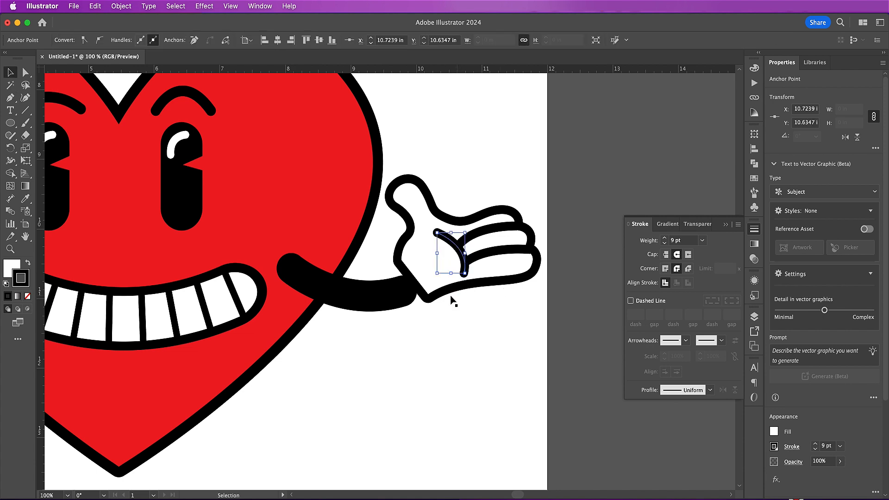
Step: Adjust the curve handles of the hand outline below the thumb and at the lowest fingertip, and deselect the hand
left_click(25, 72)
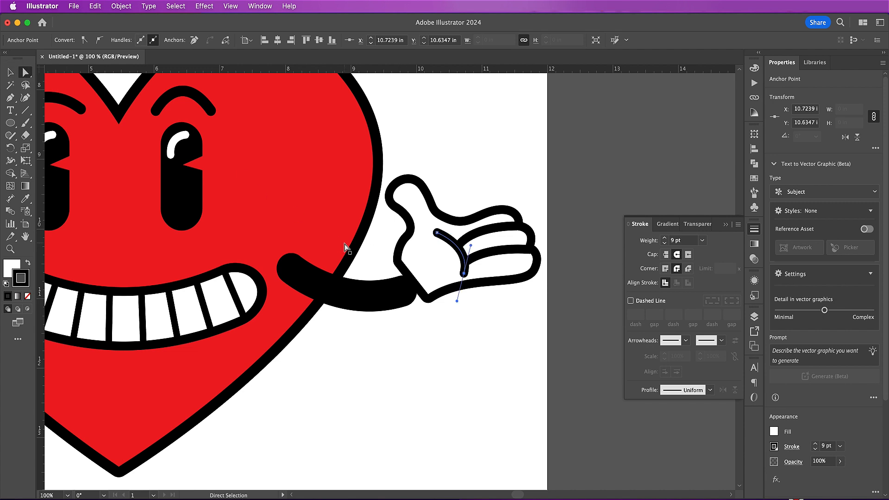
left_click(410, 247)
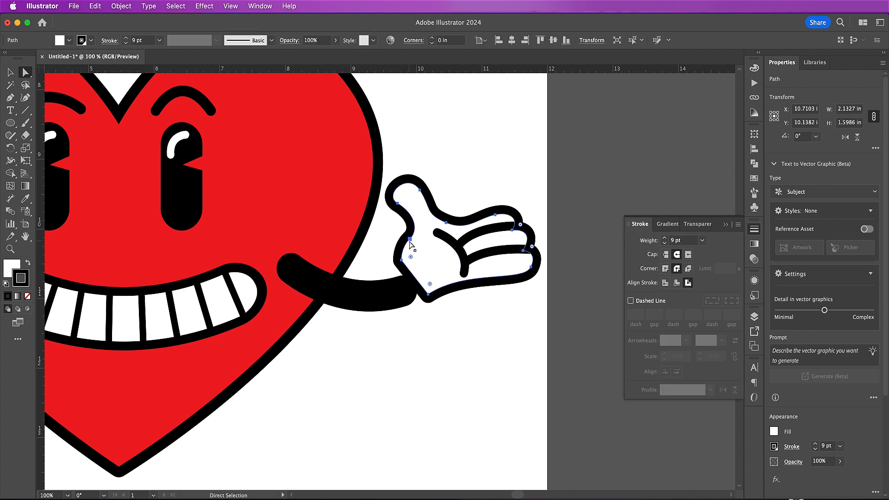
left_click(410, 239)
left_click_drag(401, 249, 398, 252)
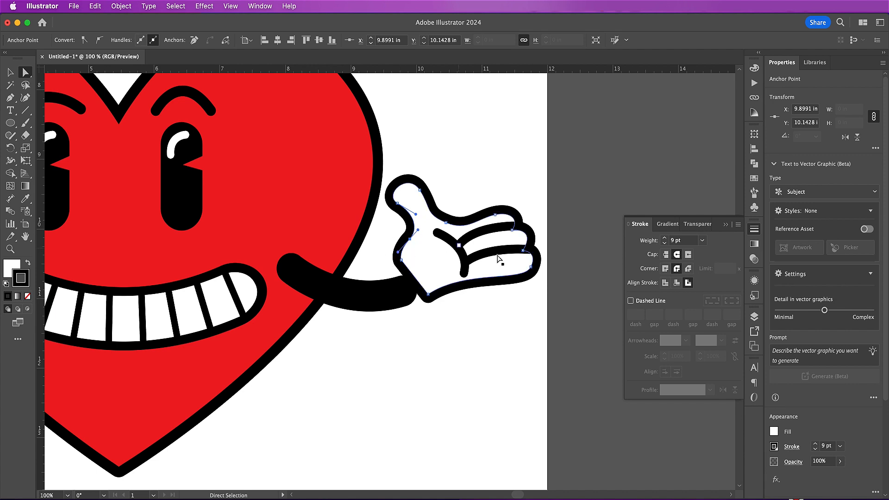
left_click(531, 267)
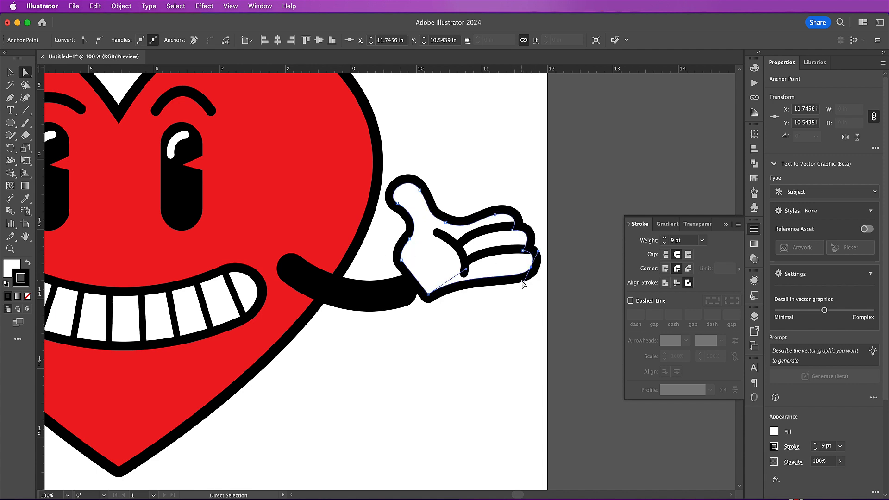
left_click_drag(523, 284, 539, 264)
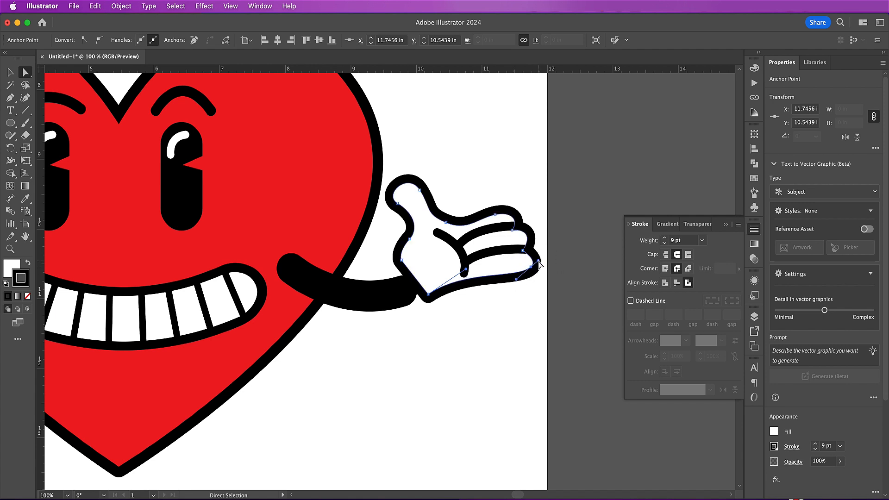
left_click(485, 306)
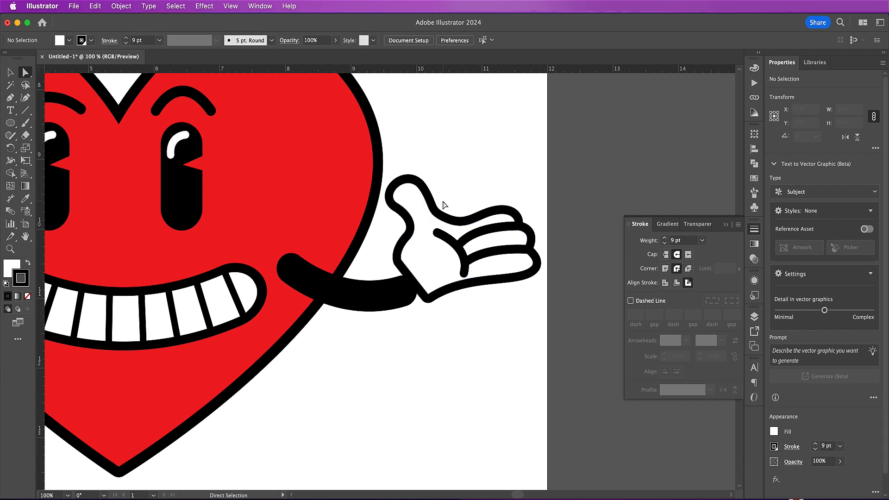
Step: Group the hand with its finger and palm lines and move it onto the arm's end at about X 10.64, Y 10.29 in
left_click(10, 73)
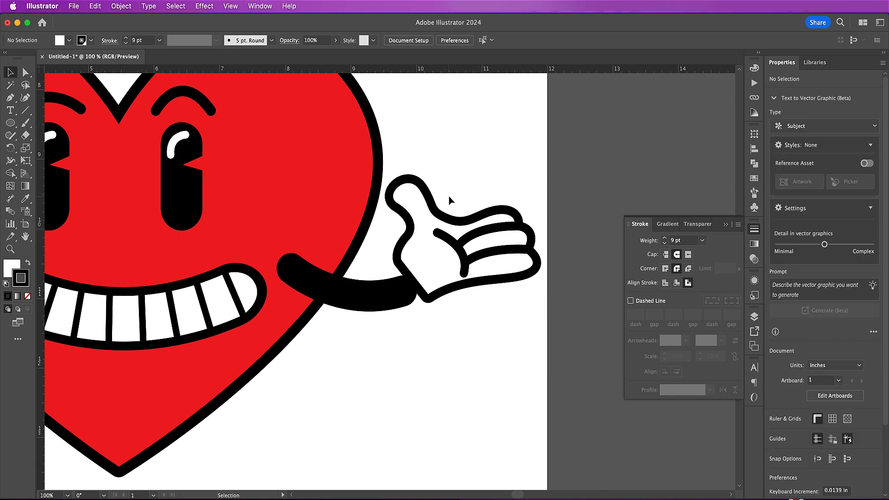
left_click(494, 294)
left_click(116, 5)
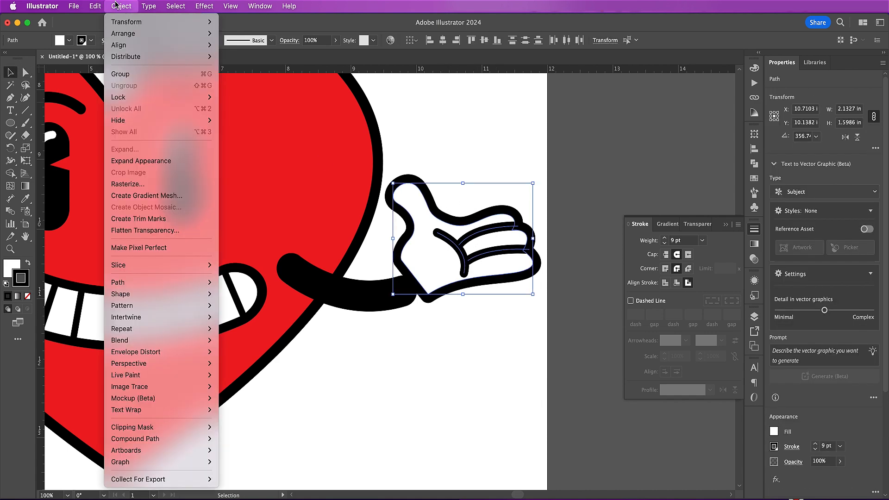
left_click(122, 74)
left_click_drag(488, 253, 485, 265)
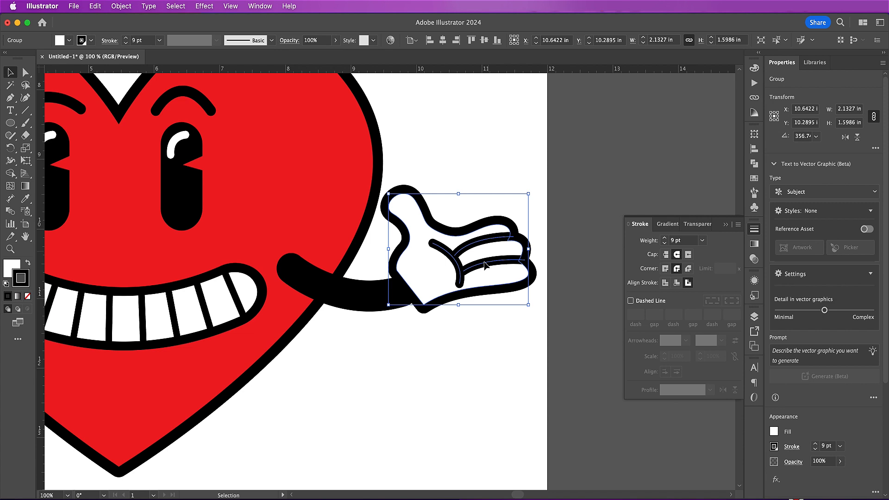
Step: Draw a closed, curved white cuff with a 9 pt black outline around the wrist where the arm meets the hand
key("p")
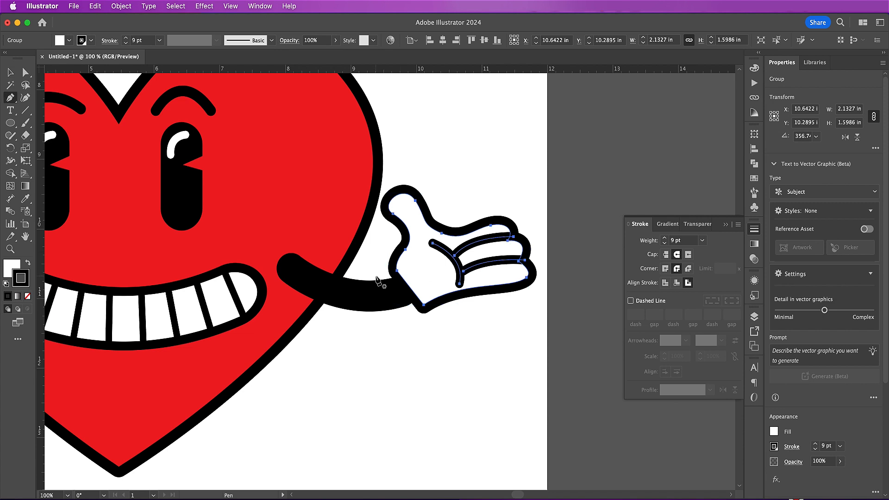
left_click_drag(375, 264, 423, 286)
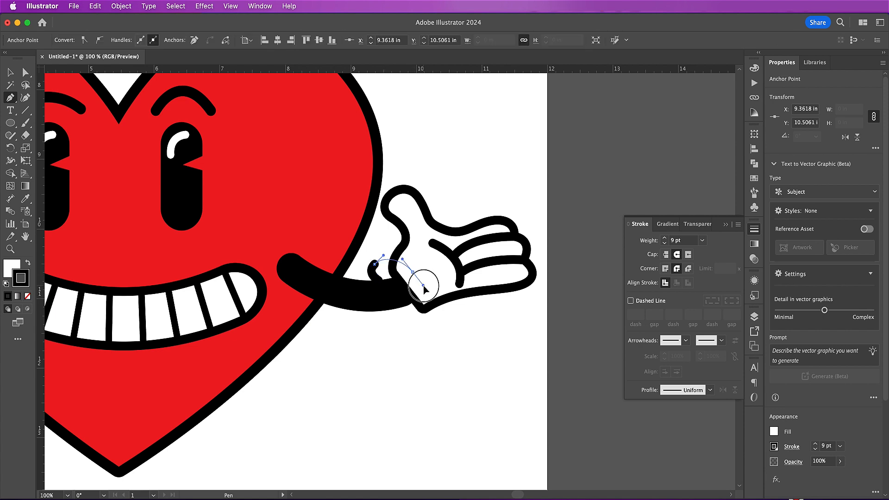
mouse_move(424, 317)
left_mouse_down()
mouse_move(403, 320)
mouse_move(409, 292)
mouse_move(392, 276)
mouse_move(368, 279)
left_mouse_up()
left_click(379, 282)
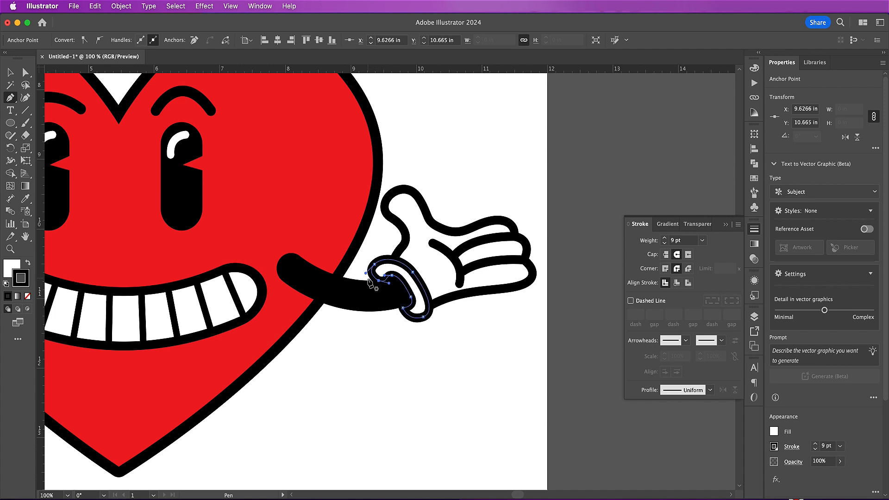
key("v")
left_click(449, 386)
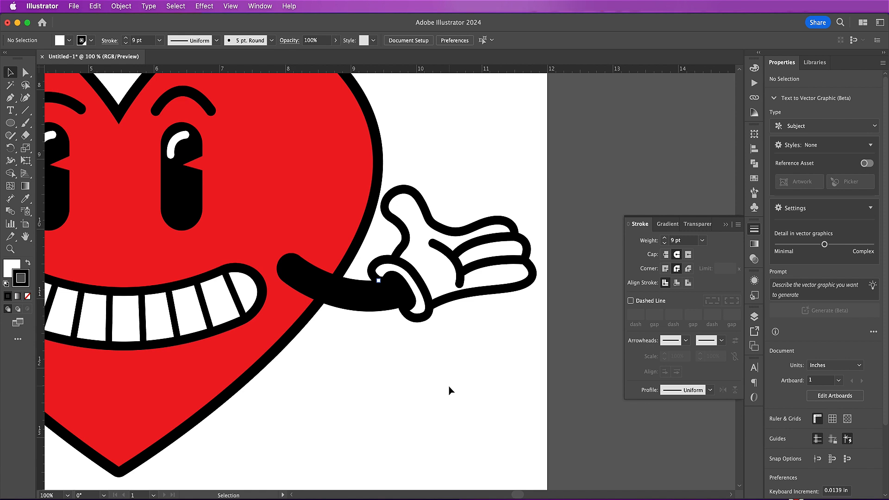
Step: Copy the arm, hand and cuff, paste the copy in place, and reflect it across the vertical axis
key("super+minus")
key("super+minus")
left_click_drag(432, 330, 373, 231)
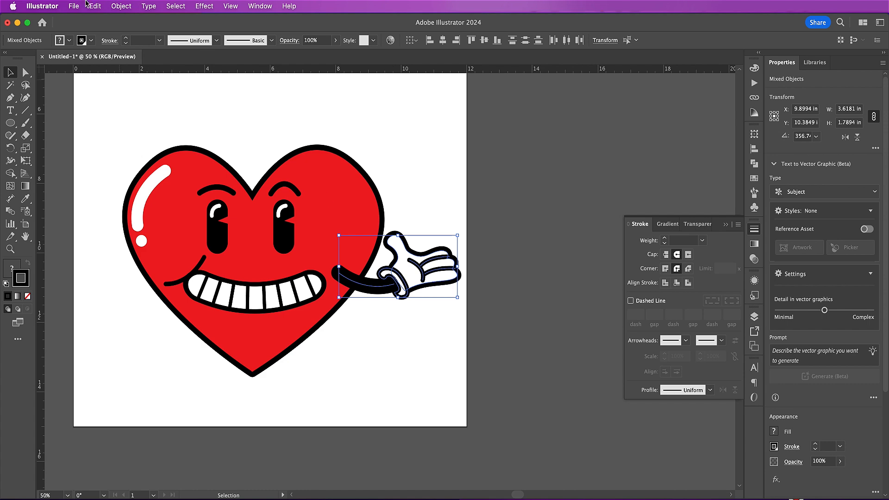
left_click(96, 6)
left_click(99, 62)
left_click(95, 6)
left_click(105, 111)
left_click(121, 6)
mouse_move(130, 26)
left_click(240, 68)
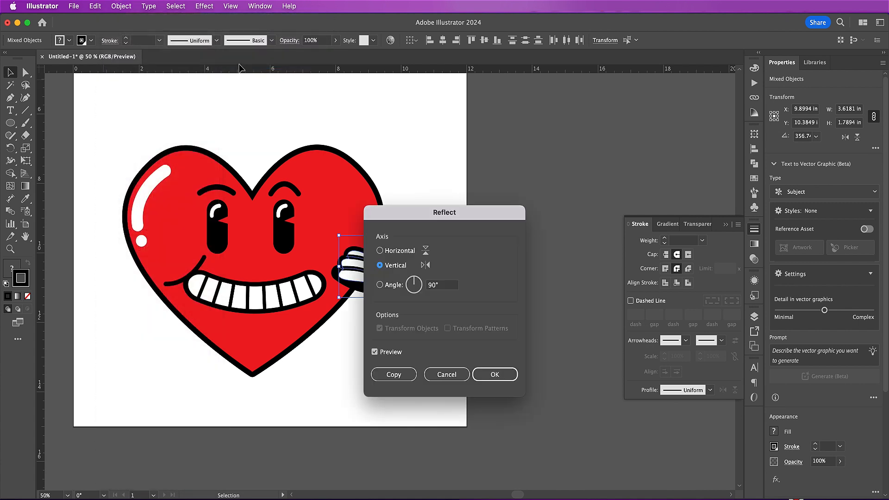
left_click(496, 376)
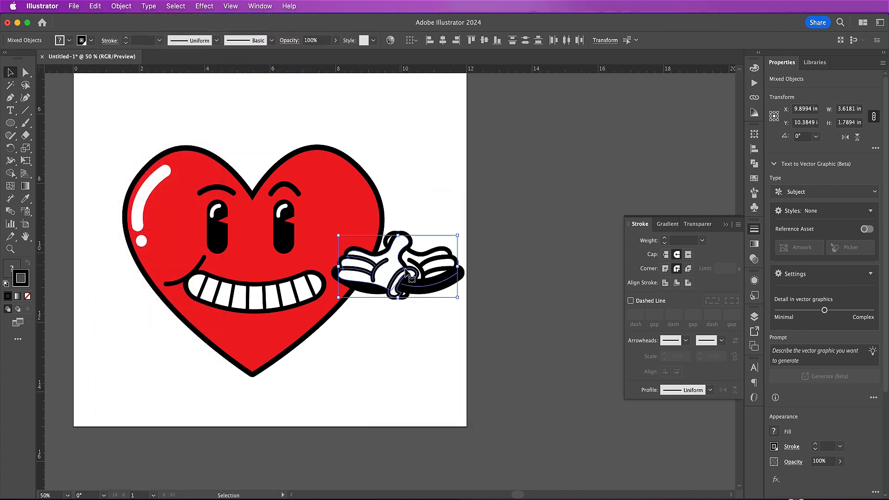
Step: Select the mirrored hand, cuff and arm together and move them to the heart's left side at about X 0.86, Y 10.14 in
left_click_drag(426, 288, 214, 294)
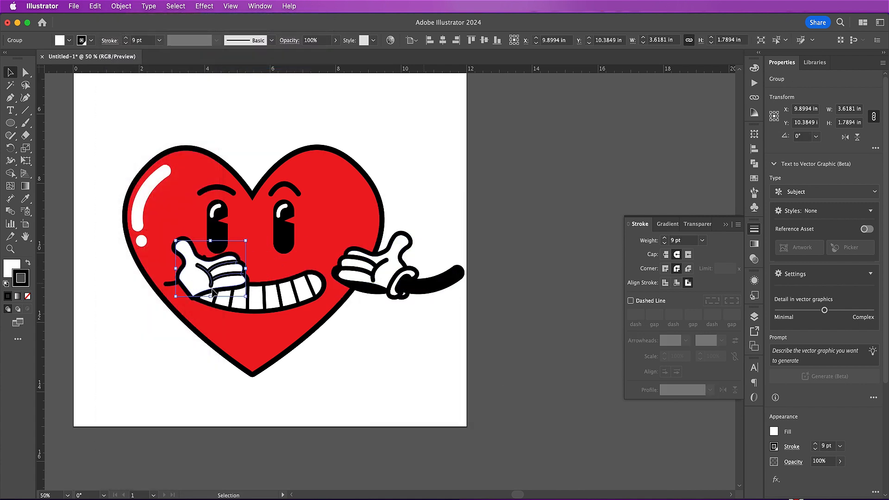
key("super+z")
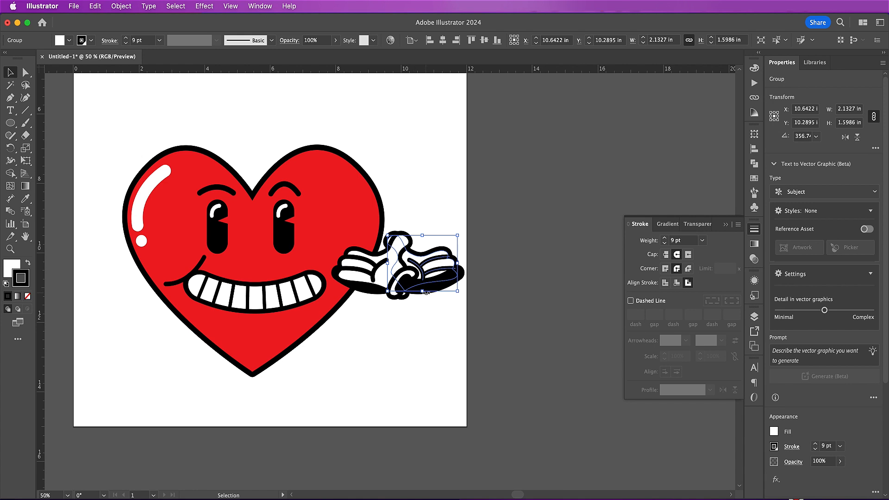
left_click(426, 322)
left_click(382, 279)
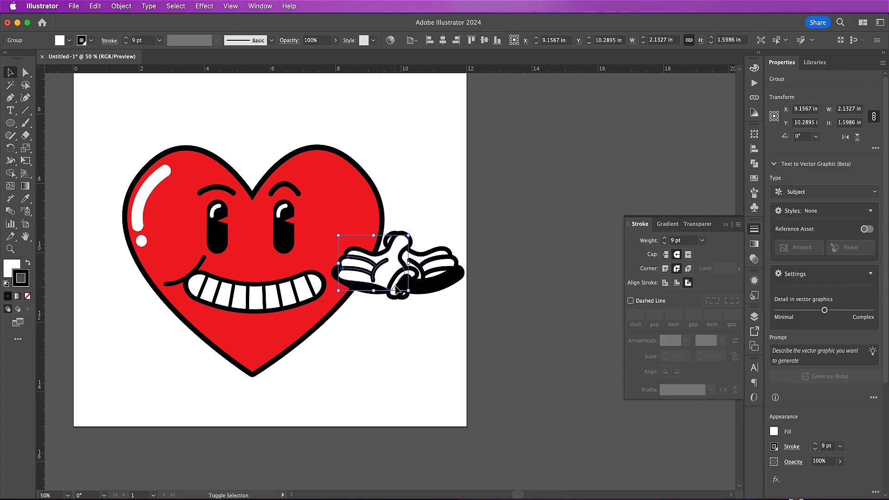
left_click(392, 288, "shift")
left_click(393, 293)
left_click(374, 274, "shift")
left_click(447, 288, "shift")
left_click_drag(443, 284, 153, 278)
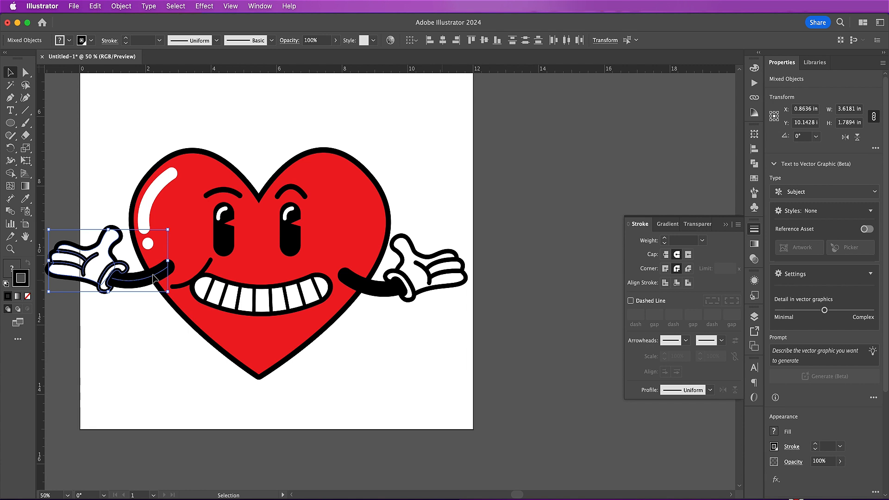
Step: Send the mirrored arm, hand and cuff to the back so they sit behind the heart
key("a")
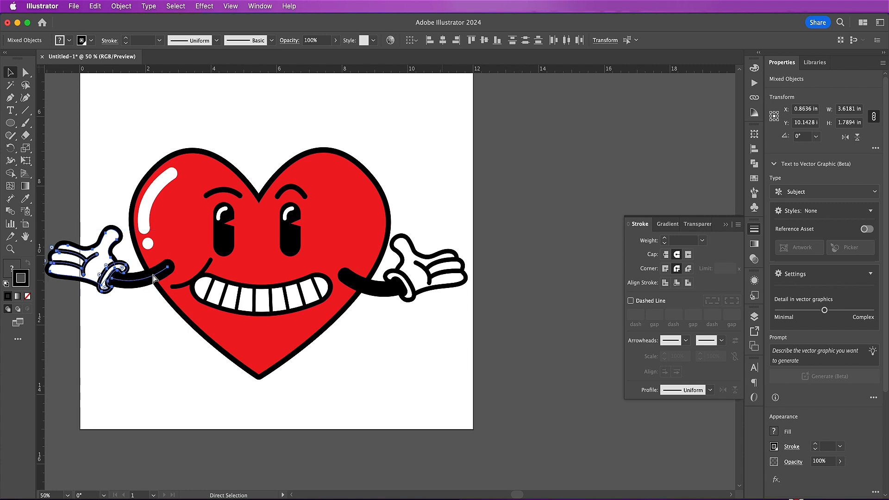
key("shift+super+bracketleft")
scroll(153, 279, "left", 2)
scroll(152, 278, "up", 2)
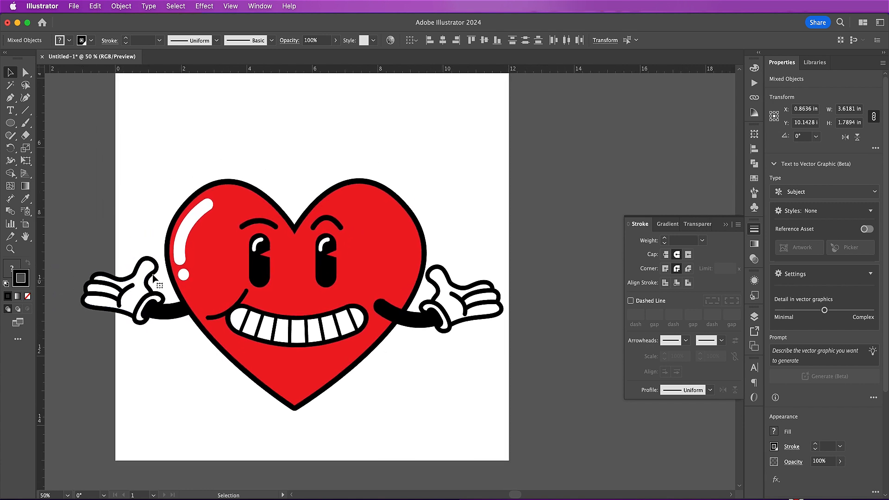
Step: Scale the whole mascot down to about 11.42 in wide by 5.76 in high so that both hands fit on the artboard
scroll(154, 278, "up", 1)
left_click_drag(65, 154, 502, 421)
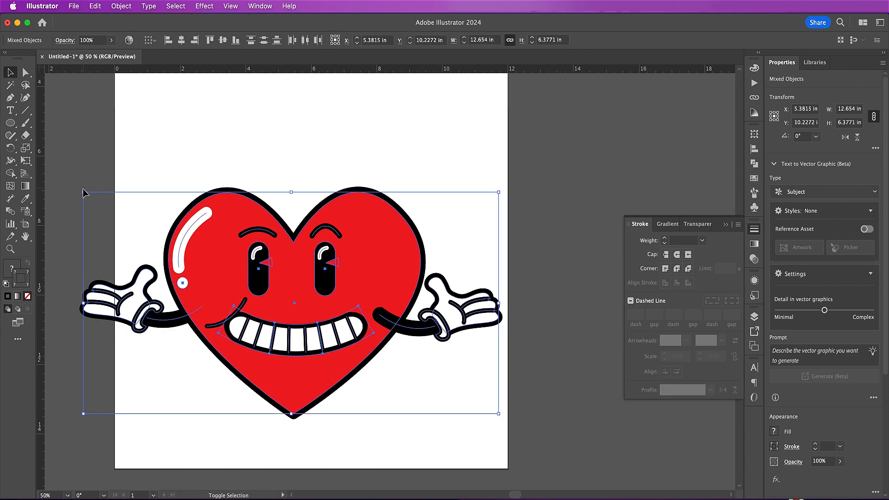
left_click_drag(89, 192, 124, 214)
left_click(188, 177)
Step: Move the whole mascot up on the artboard to leave room for legs, and deselect it
scroll(188, 178, "down", 3)
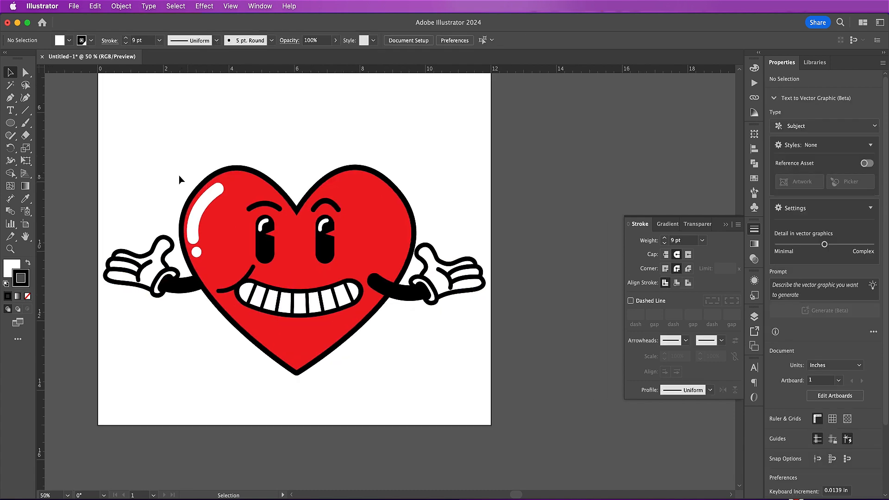
left_click_drag(102, 120, 496, 411)
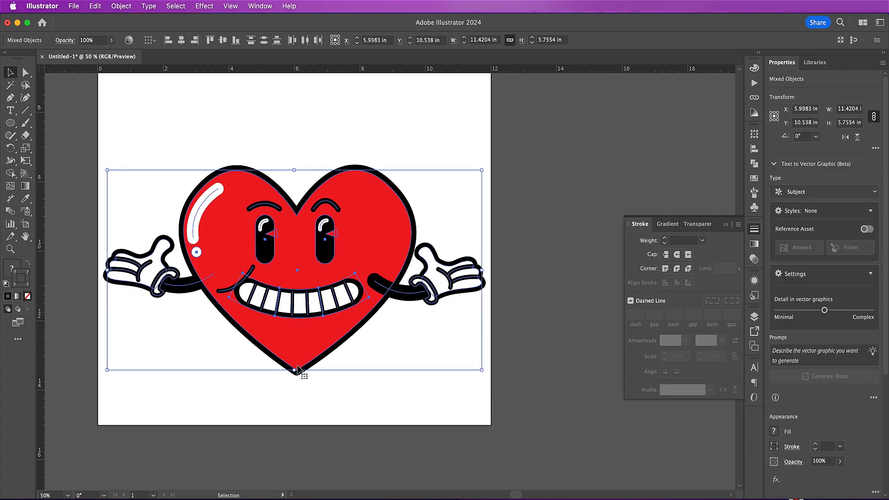
left_click_drag(298, 349, 295, 278)
left_click(308, 380)
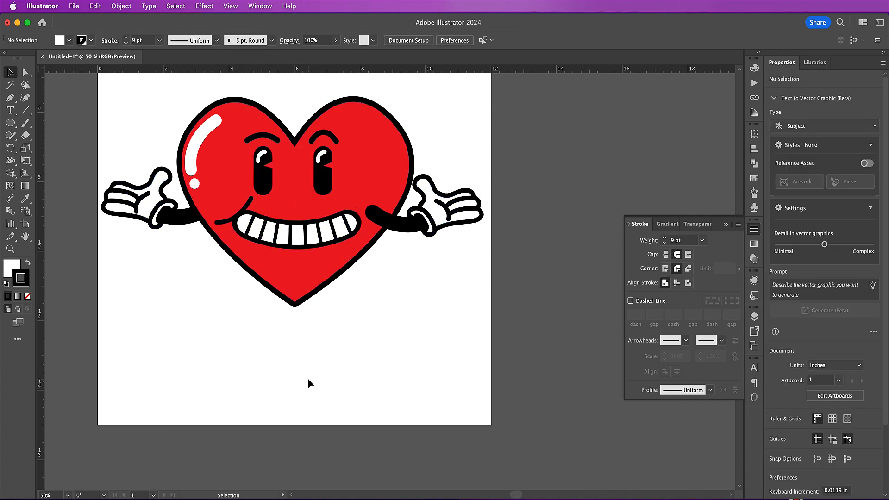
Step: Draw a straight leg from about X 5.37, Y 10.52 to X 5.10, Y 13.02 in and copy the arm's 32 pt round-capped stroke onto it
key("p")
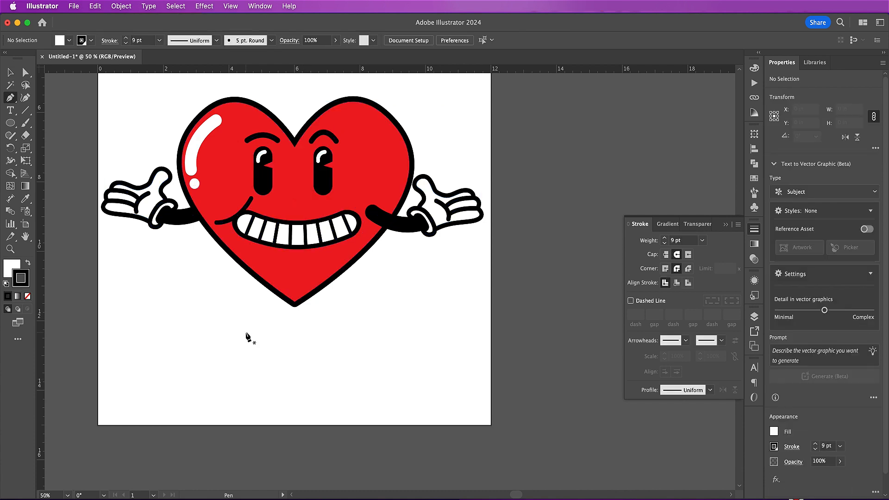
left_click(274, 270)
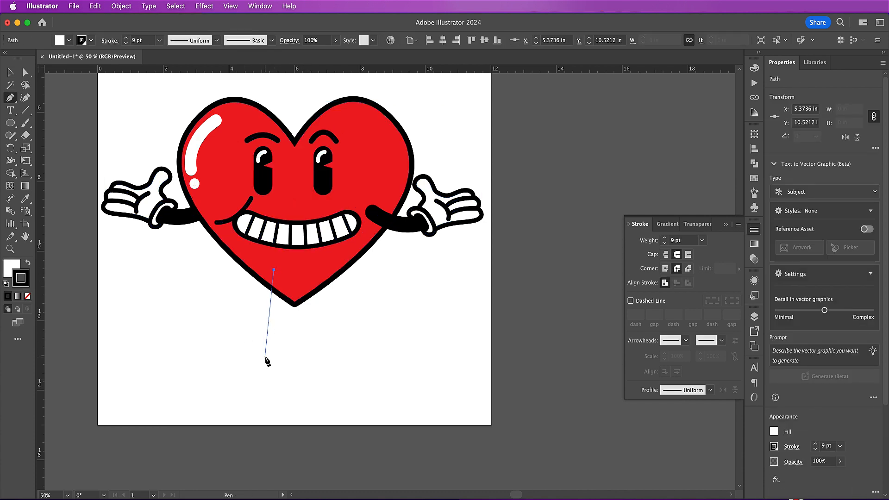
left_click(265, 356)
key("v")
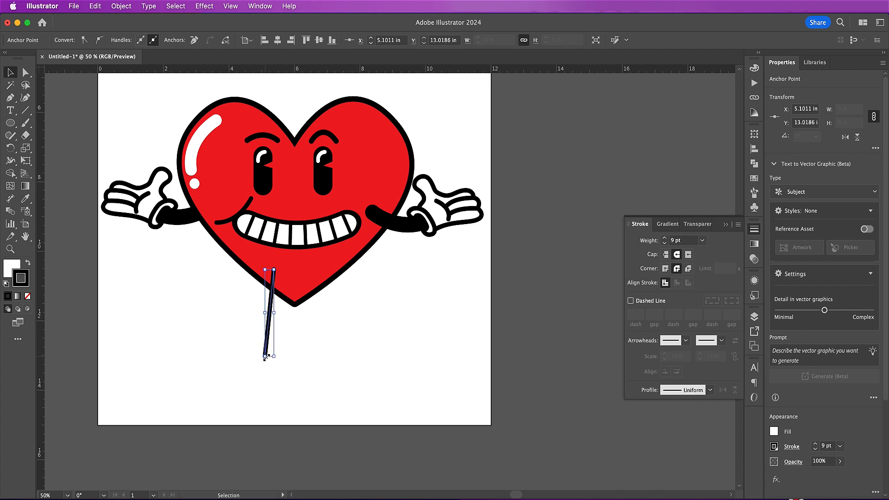
left_click(25, 199)
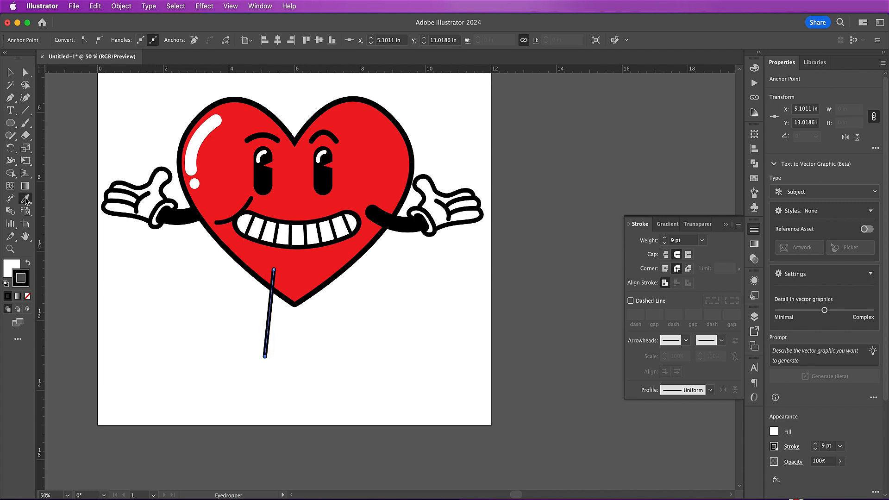
left_click(186, 214)
left_click(10, 72)
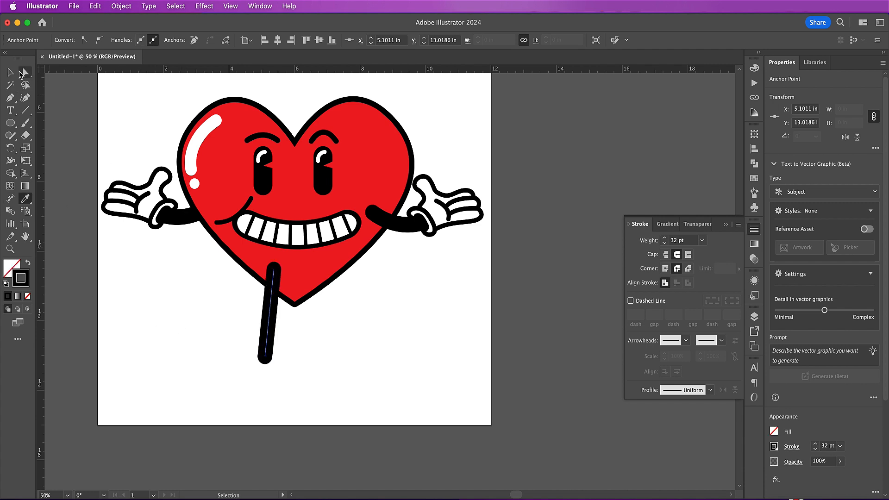
Step: Start a shoe outline below the leg, from about X 5.43, Y 13.25 down the heel and along a curved sole to X 3.28, Y 14.25 in
key("super+equal")
key("super+equal")
key("super+equal")
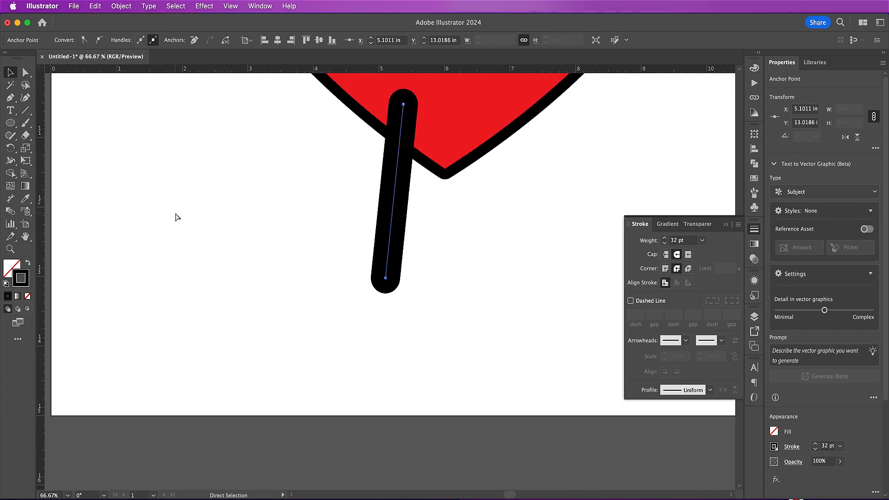
scroll(176, 214, "down", 2)
scroll(176, 214, "right", 2)
key("p")
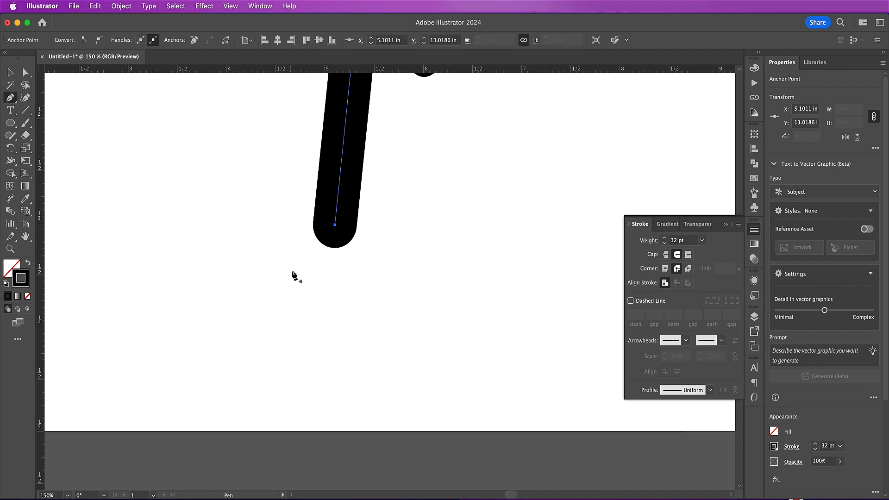
left_click(368, 249)
left_click_drag(359, 338, 341, 351)
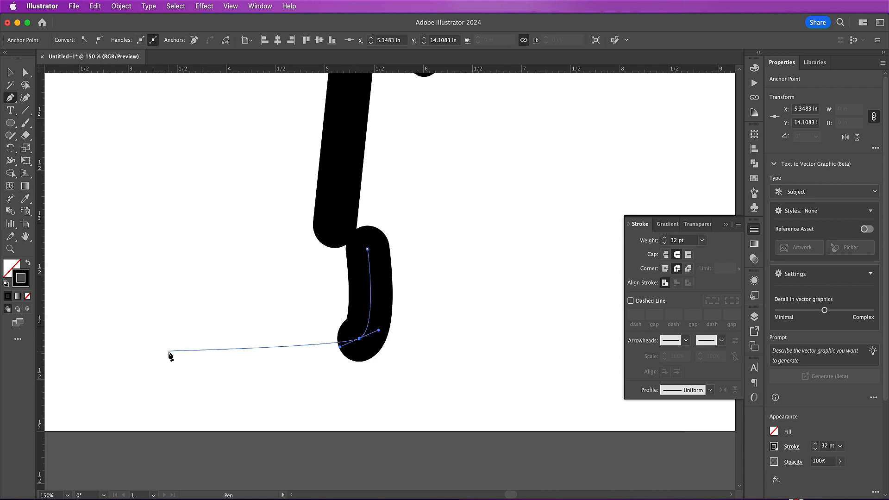
mouse_move(156, 354)
left_mouse_down()
mouse_move(148, 339)
mouse_move(77, 306)
left_mouse_up()
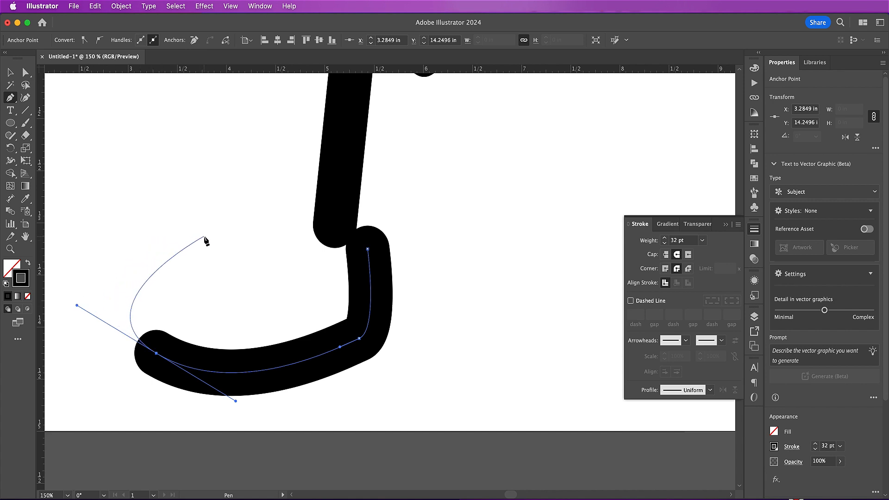
Step: Continue the shoe outline around the toe to about X 3.75, Y 13.26, over the instep to X 5.41, Y 12.64 in, and close it
left_click(202, 250)
left_click_drag(202, 250, 261, 276)
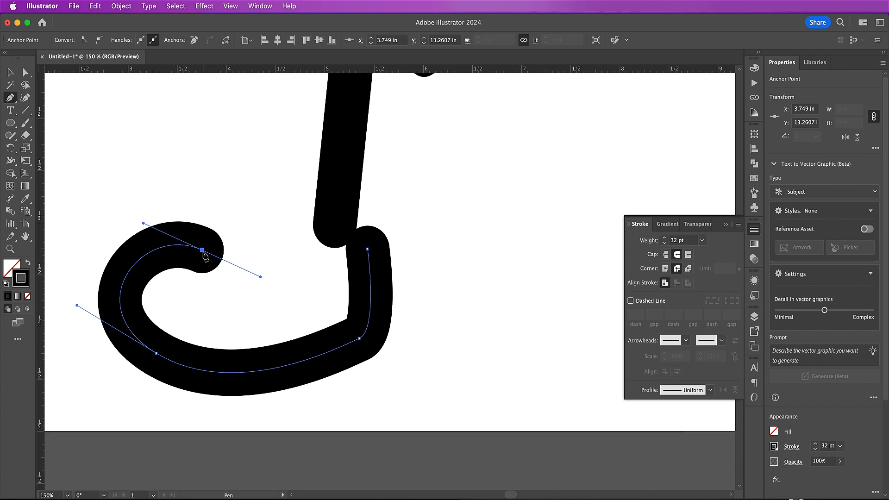
left_click(202, 251)
left_click_drag(236, 196, 266, 185)
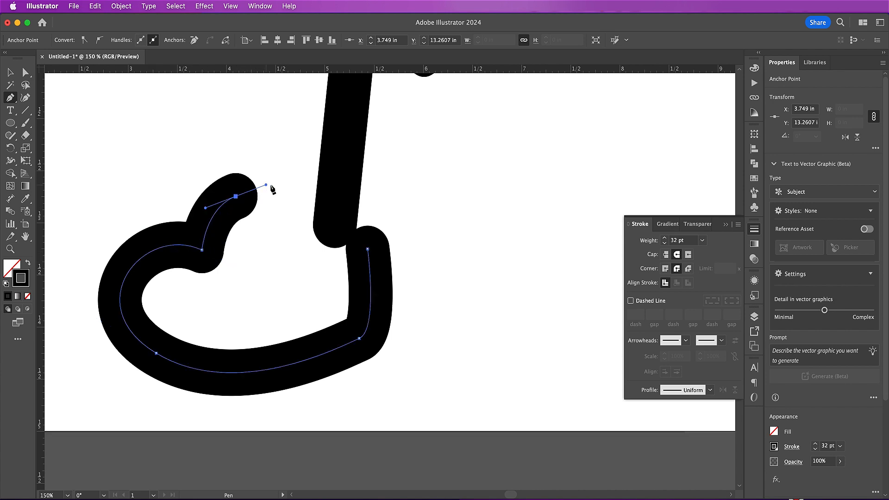
left_click(365, 186)
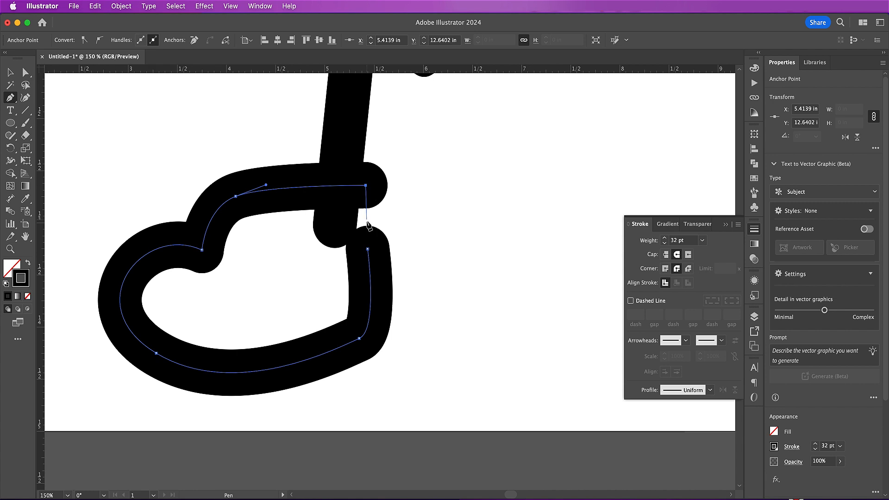
left_click(368, 250)
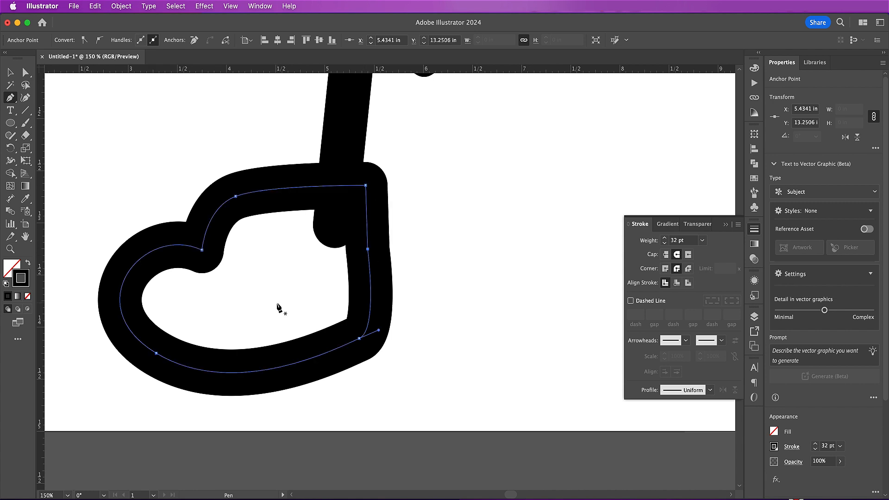
Step: Shift the back heel anchor to about X 5.47 in and set the shoe outline's stroke weight to 10 pt
key("a")
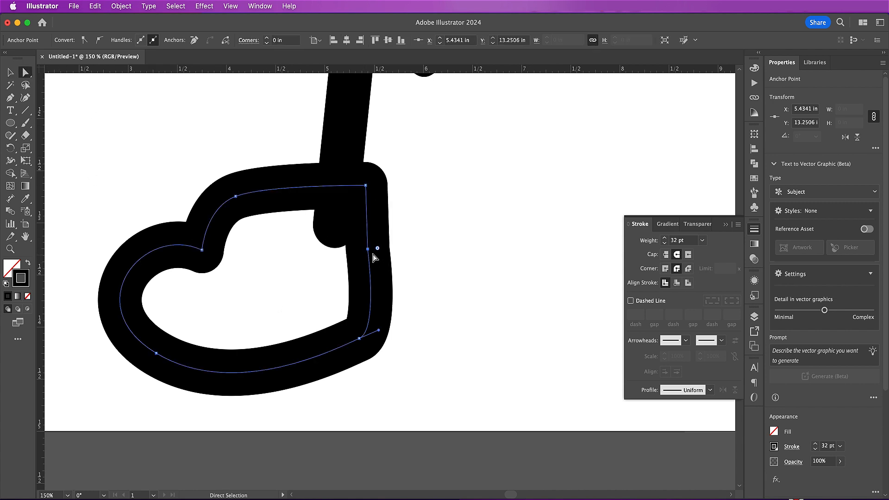
left_click_drag(368, 249, 371, 249)
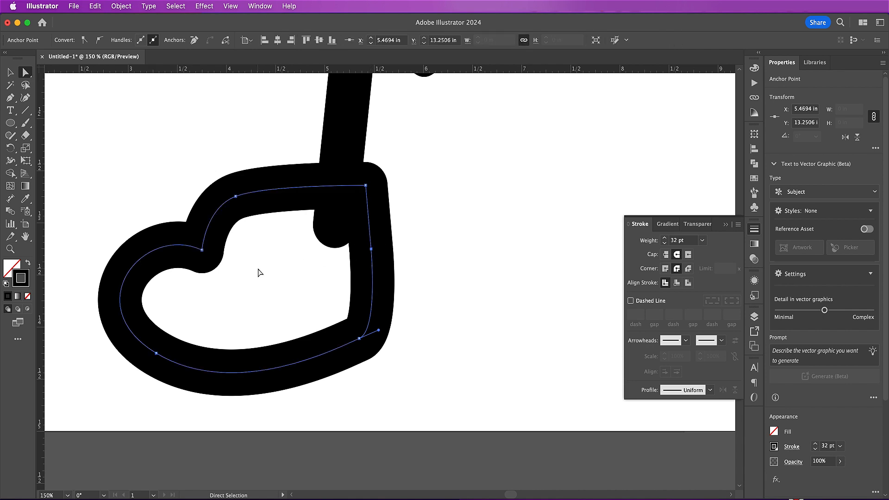
left_click(678, 240)
type("10")
key("Return")
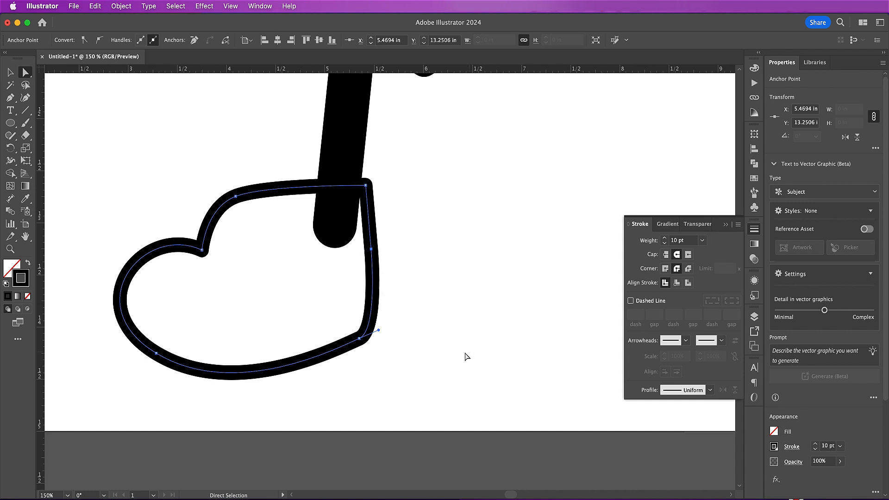
Step: Reshape the shoe's toe and sole curves for a rounder, slightly wider toe, and deselect the outline
left_click_drag(157, 353, 248, 388)
left_click_drag(143, 226, 122, 223)
left_click(206, 324)
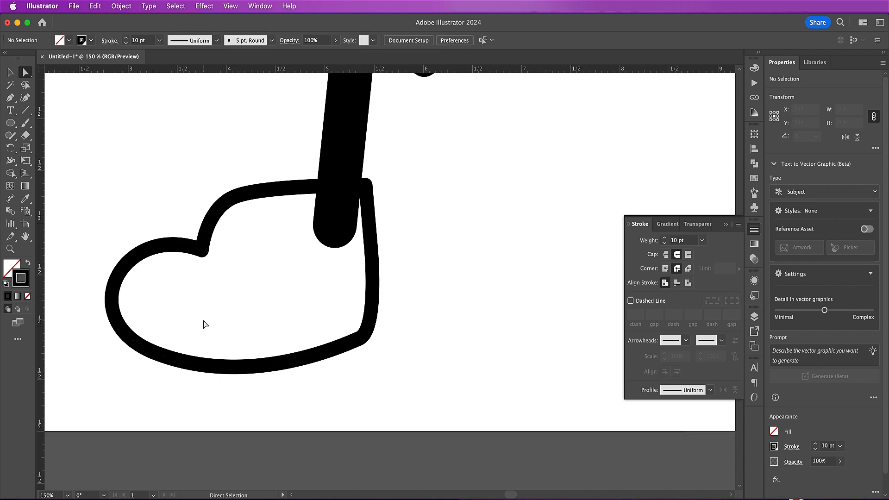
Step: Draw a curved toe-cap line from the notch above the toe to about X 4.24, Y 13.77 in inside the shoe
key("p")
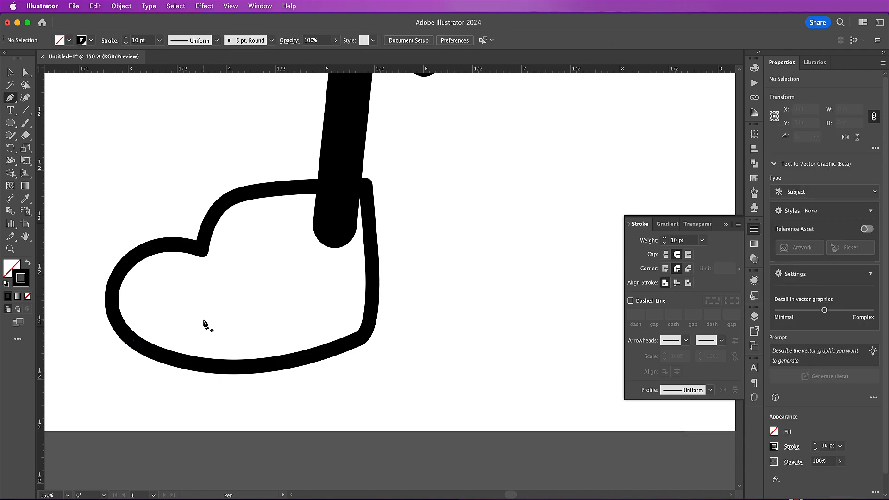
left_click(202, 250)
left_click_drag(251, 302, 258, 348)
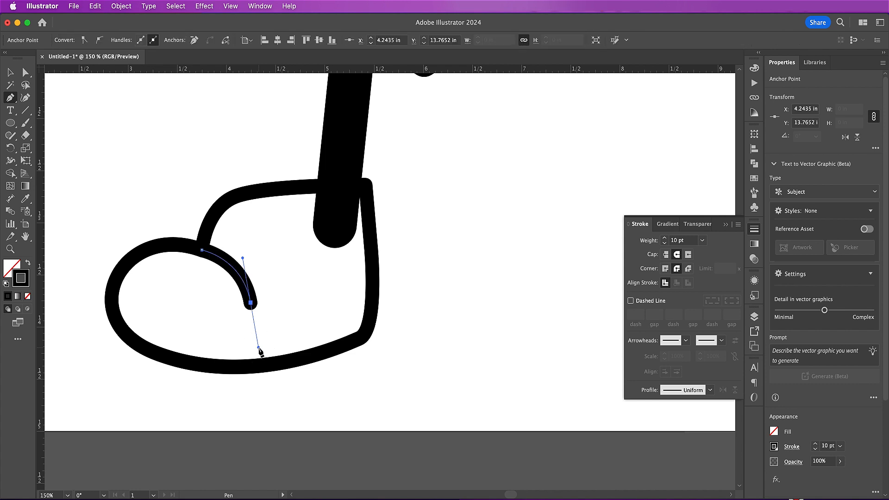
Step: Move the shoe outline and toe-cap line together so the outline is centred at about X 4.40, Y 13.75 in under the leg, and deselect them
key("v")
left_click(234, 284)
mouse_move(224, 259)
left_mouse_down()
mouse_move(250, 263)
mouse_move(250, 292)
left_mouse_up()
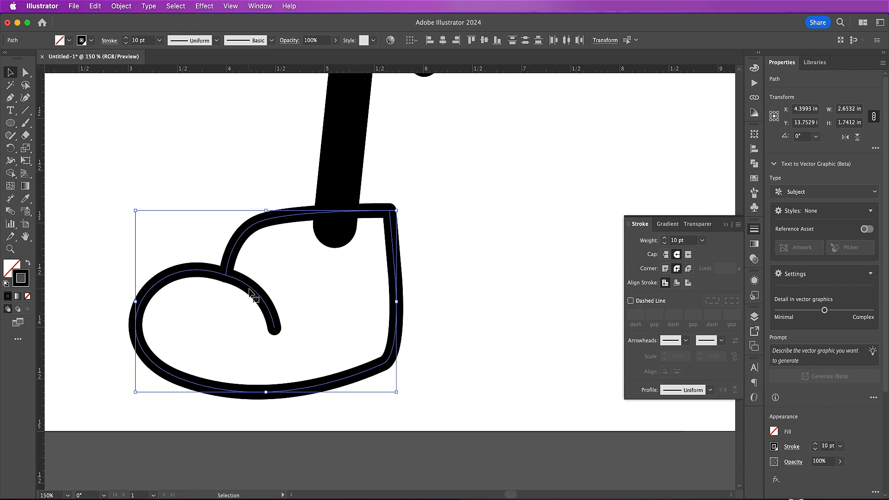
left_click(445, 363)
Step: Draw a curved sole line from the heel at about X 5.69, Y 14.07 to the toe edge at X 3.19, Y 14.30 in
key("p")
left_click(393, 334)
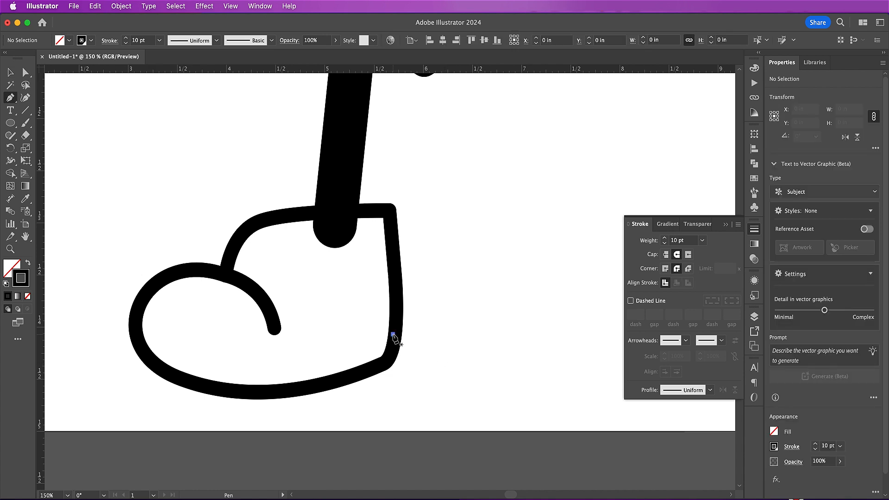
mouse_move(147, 358)
left_mouse_down()
mouse_move(91, 324)
mouse_move(65, 313)
mouse_move(59, 322)
left_mouse_up()
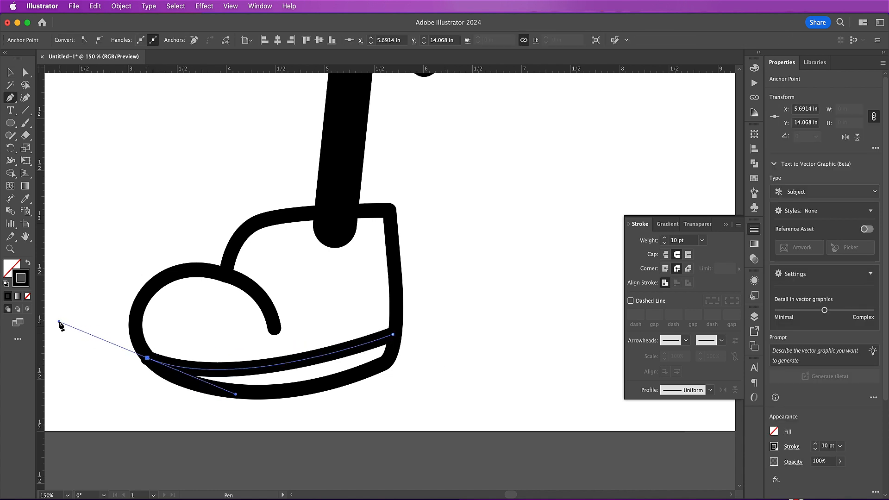
key("Escape")
key("v")
left_click(25, 72)
left_click_drag(148, 357, 154, 365)
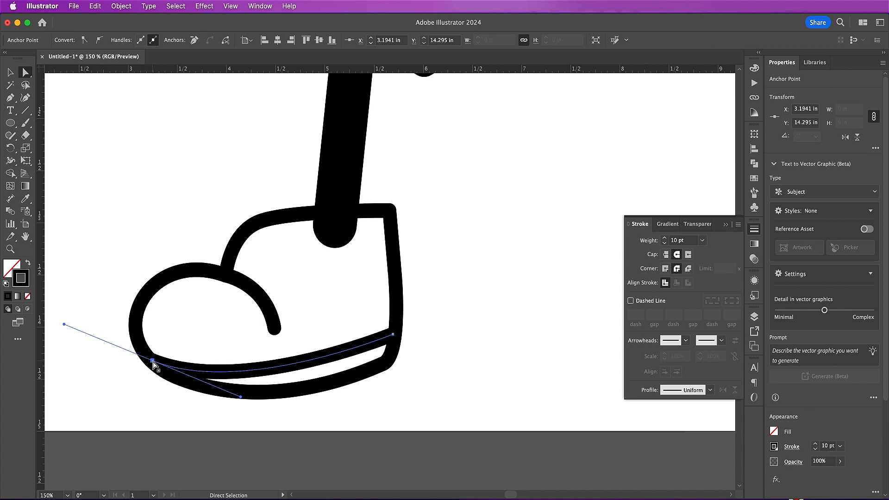
left_click(141, 317)
key("v")
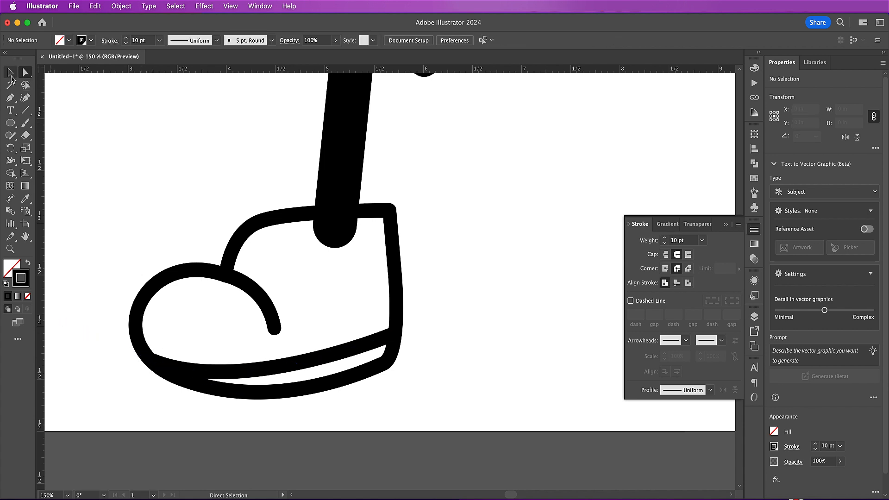
Step: Fill the shoe outline with CMYK Red
left_click(138, 309)
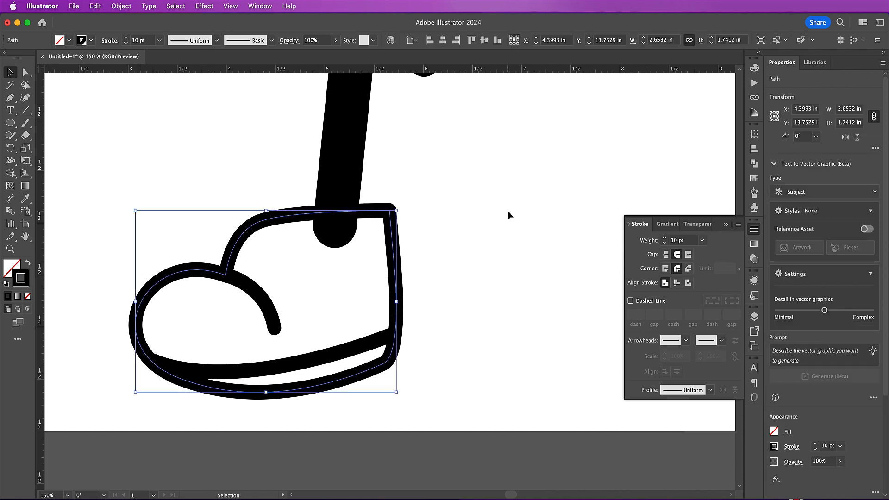
left_click(753, 180)
left_click(632, 145)
left_click(659, 163)
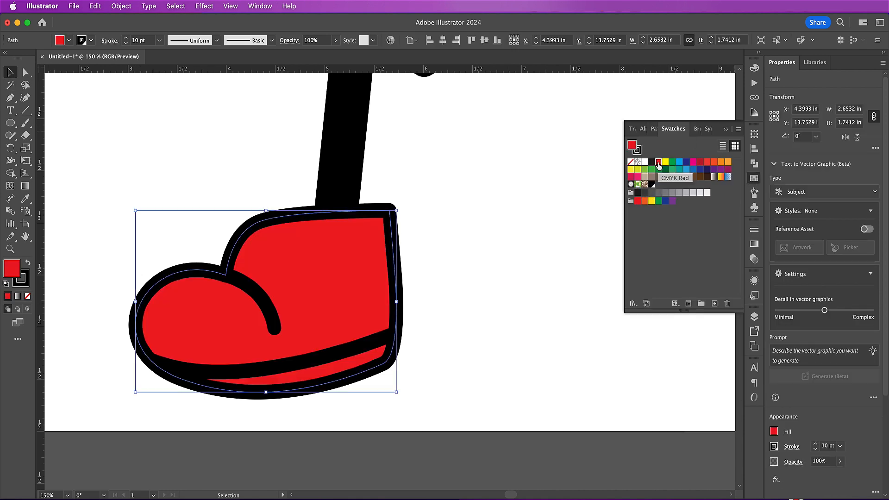
Step: Draw a closed shape about 2.04 in wide by 0.50 in high covering the band between the sole line and the shoe's lower edge
key("p")
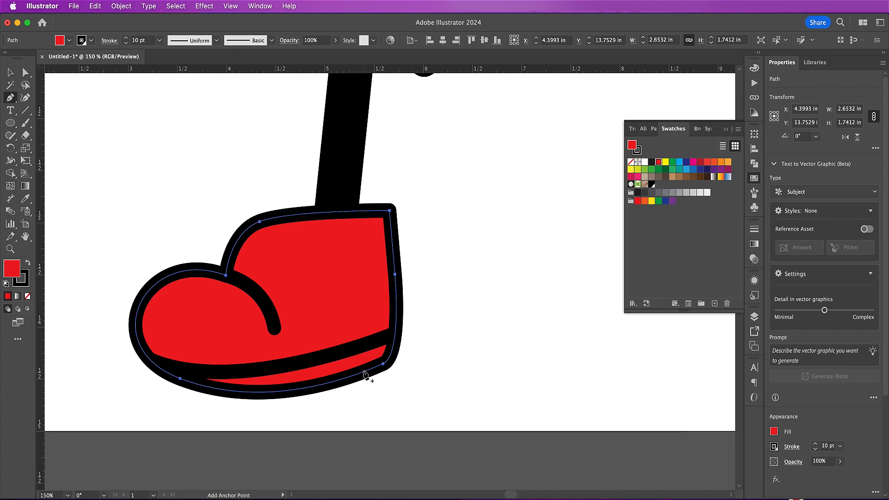
left_click(360, 346)
left_click_drag(231, 373, 200, 390)
left_click_drag(307, 389, 335, 379)
left_click(383, 364)
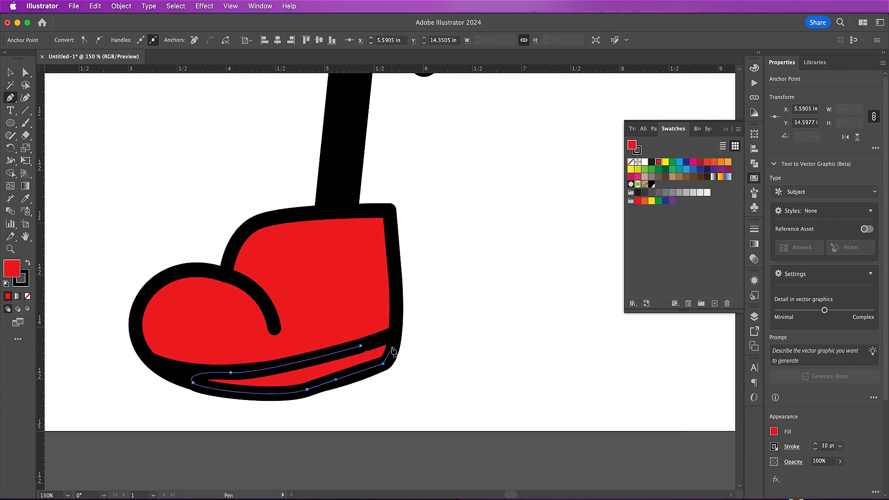
left_click(391, 345)
left_click_drag(361, 345, 324, 356)
Step: Give the sole shape a white fill and no stroke, and arrange it behind the curved sole line
left_click(645, 162)
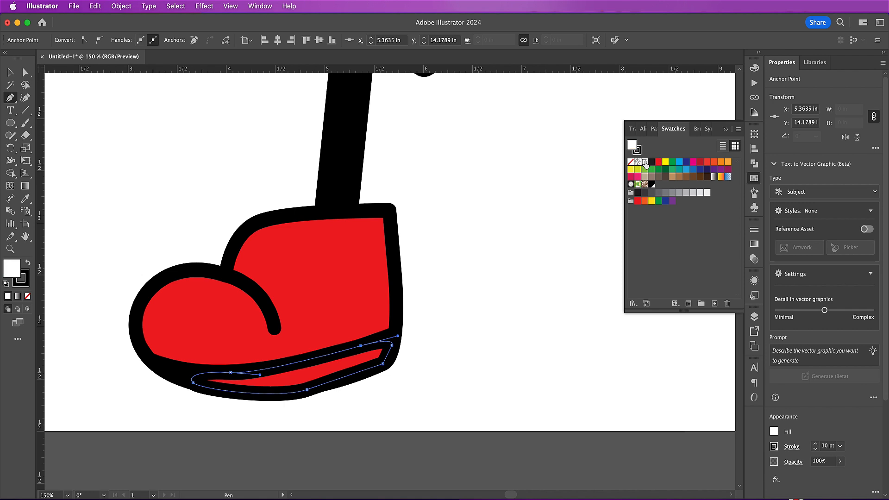
left_click(632, 162)
key("v")
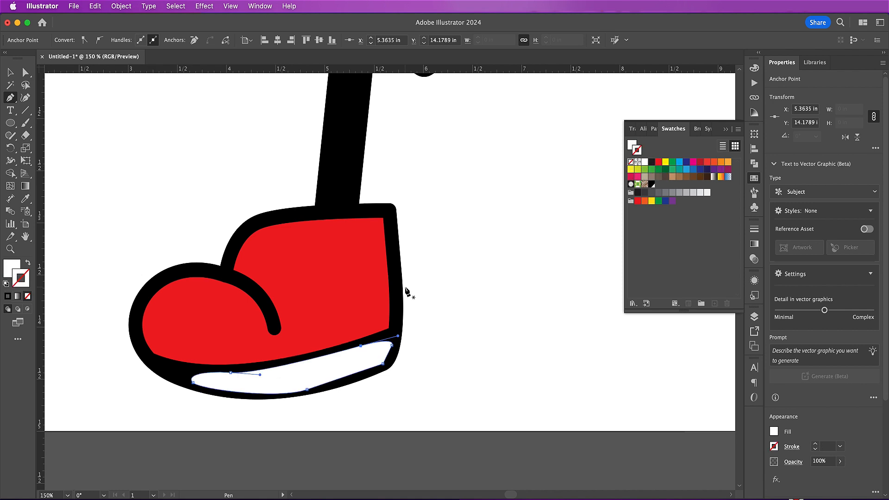
key("super+bracketleft")
key("super+bracketleft")
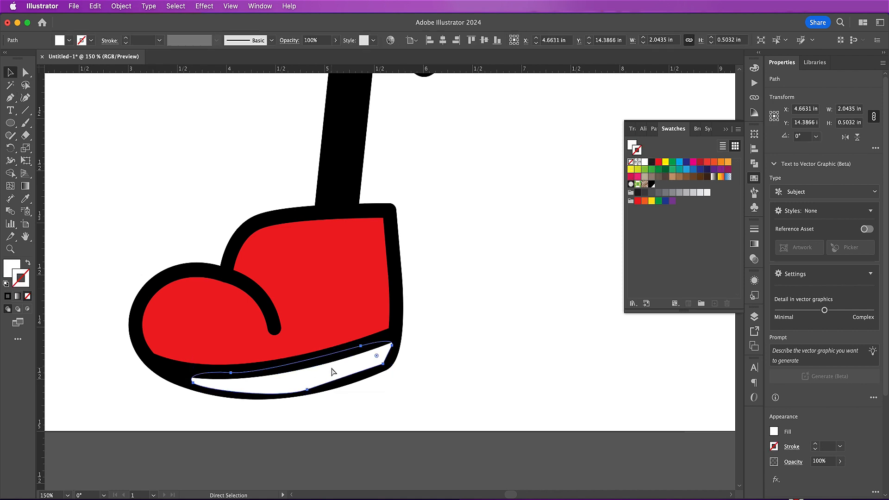
key("super+bracketright")
Step: Remove the fill from the shoe outline and paste a copy of the outline in place
left_click(335, 307)
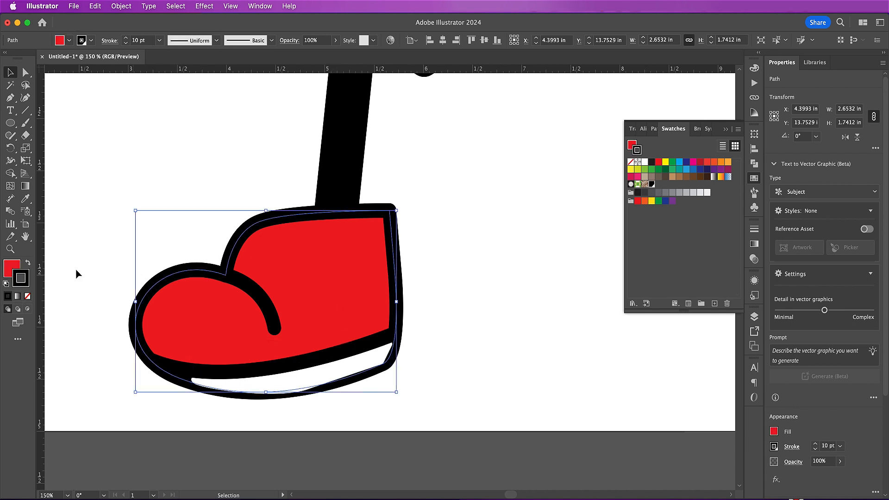
left_click(7, 296)
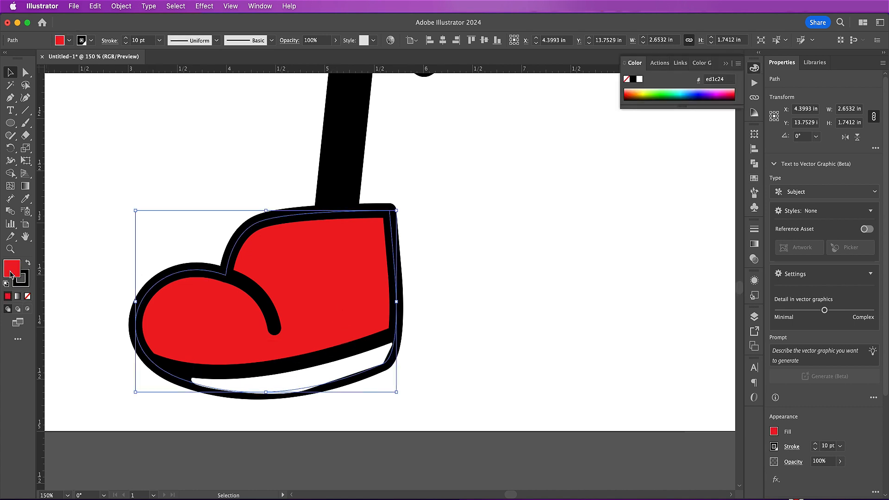
left_click(28, 296)
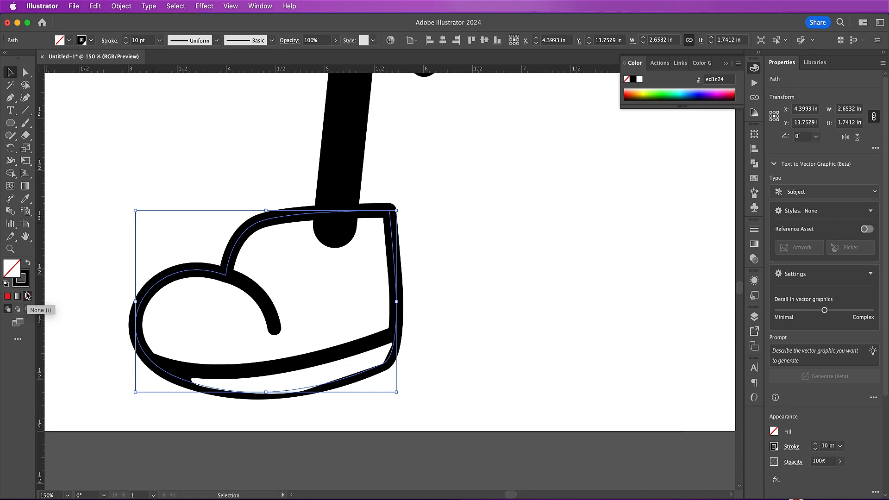
left_click(95, 5)
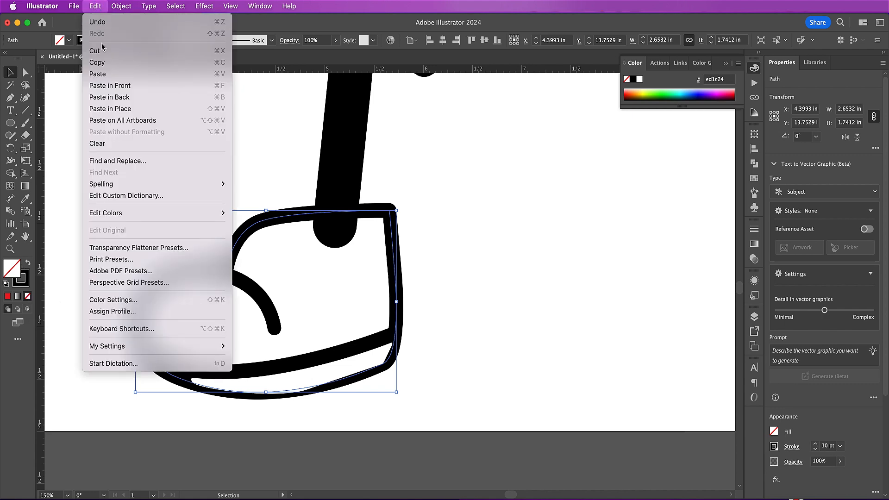
left_click(97, 62)
left_click(95, 5)
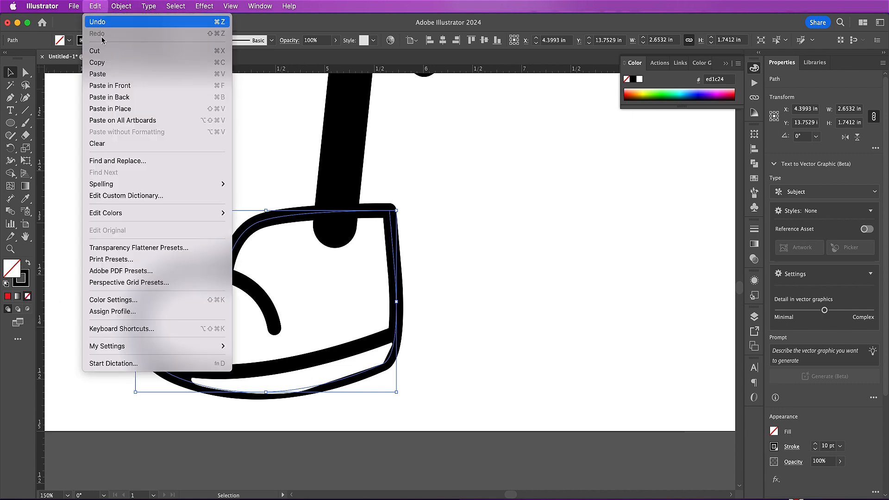
left_click(110, 109)
Step: Fill the pasted shoe copy with red ed1c24 and remove its stroke
left_click(8, 297)
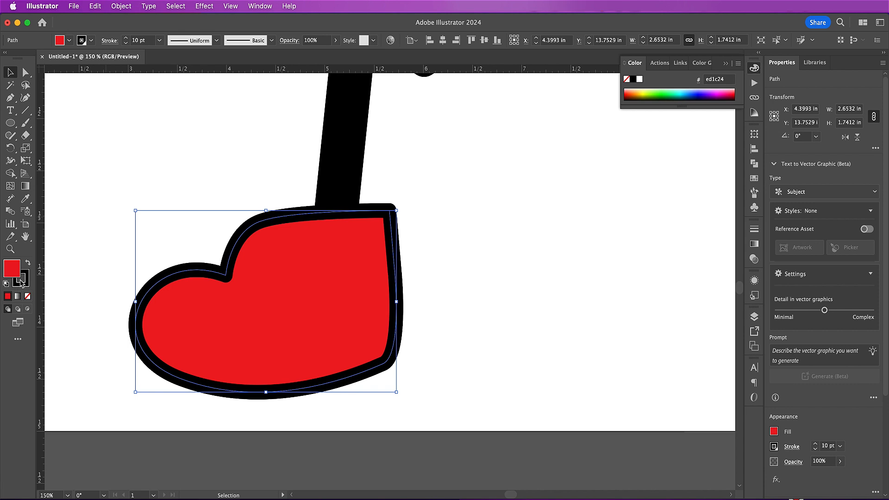
left_click(22, 280)
left_click(28, 297)
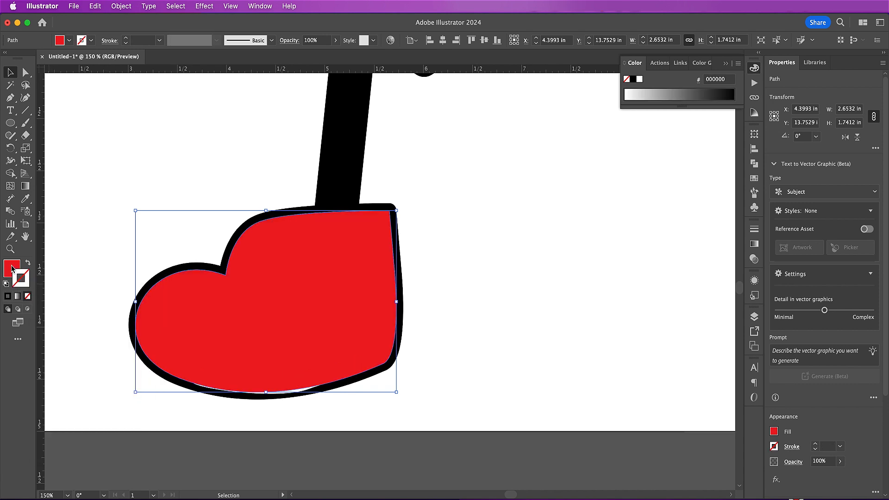
Step: Arrange the red shoe copy behind the black shoe outline, detail lines and white sole
left_click(11, 267)
key("super+shift+bracketleft")
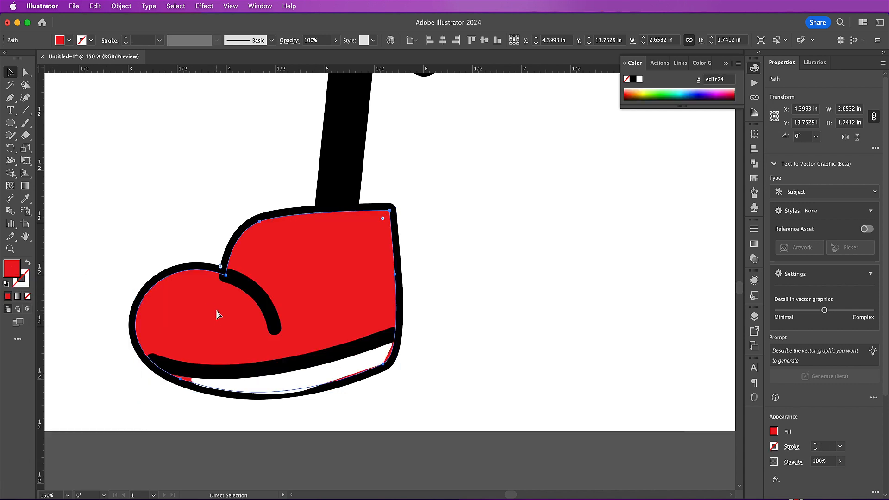
key("super+bracketleft")
key("v")
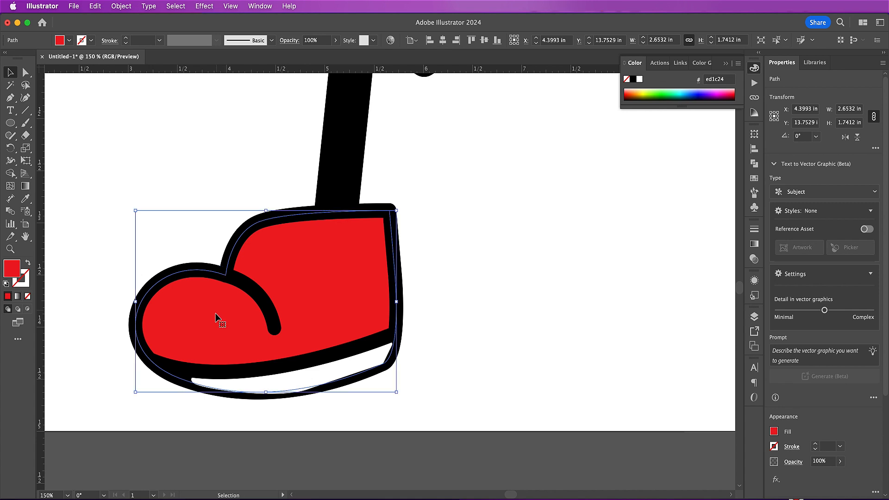
Step: Arrange the white sole shape behind the black shoe outline, and the whole shoe behind the leg
left_click(277, 388)
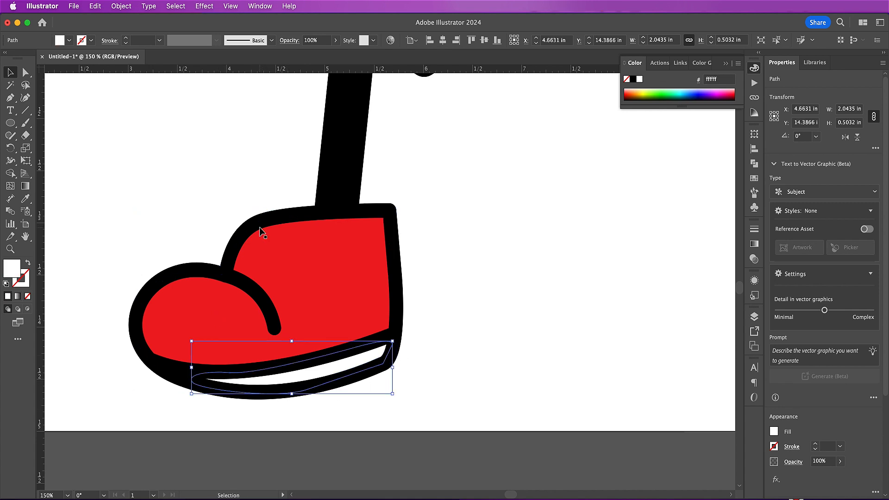
left_click_drag(173, 240, 251, 401)
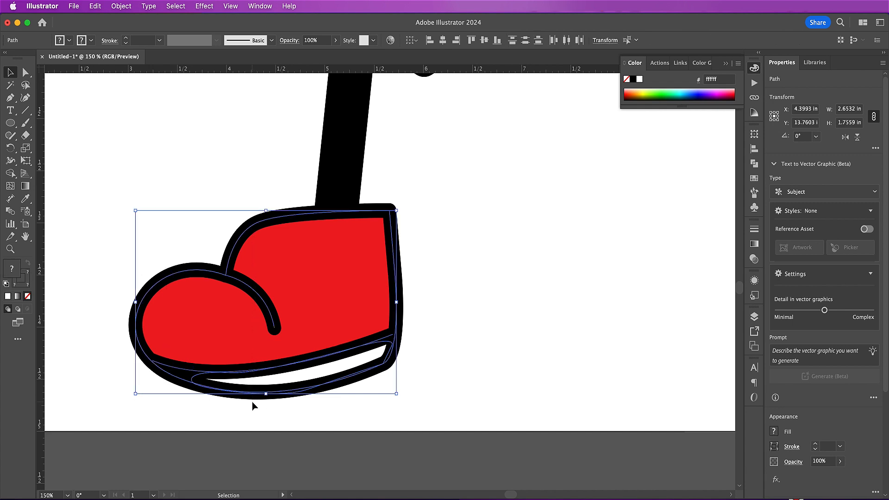
key("a")
key("v")
left_click(461, 340)
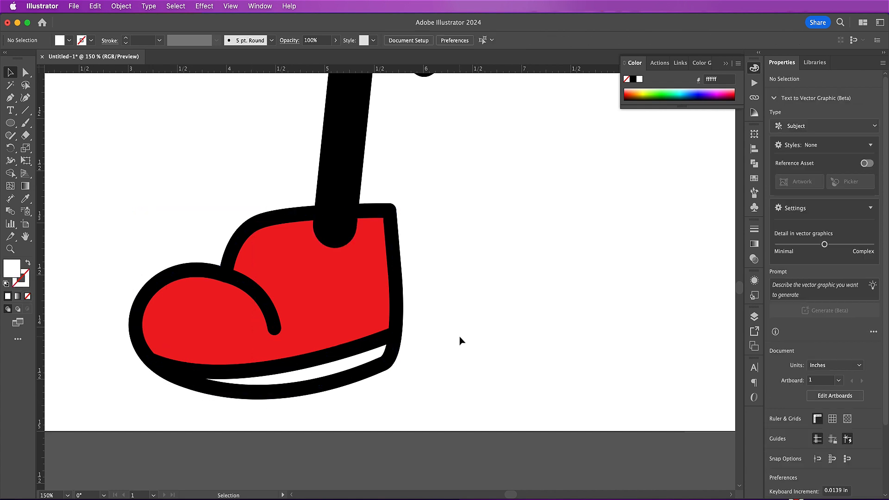
Step: Draw a white ellipse about 1.8 in wide and 0.62 in high and place it over the shoe's top edge
key("l")
left_click_drag(255, 196, 432, 261)
key("v")
left_click_drag(369, 238, 348, 228)
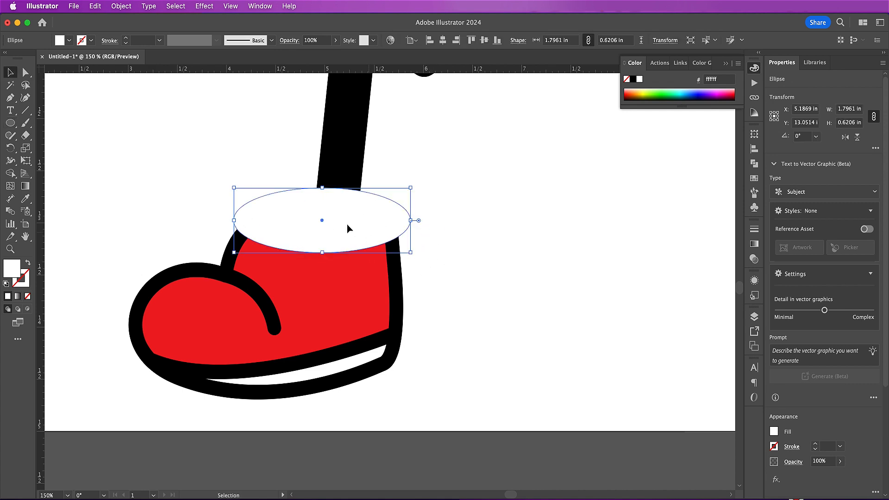
Step: Give the shoe-opening ellipse a 10 pt black stroke and arrange it behind the leg
left_click(754, 178)
left_click(651, 162)
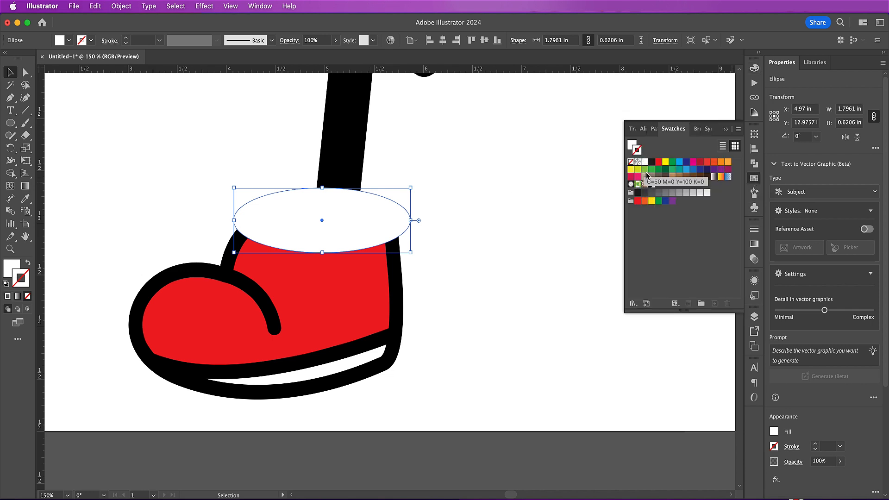
left_click(753, 230)
left_click(665, 238)
left_click(666, 239)
left_click(665, 238)
left_click(666, 239)
left_click(666, 238)
left_click(666, 238)
left_click(666, 239)
left_click(665, 239)
left_click(665, 238)
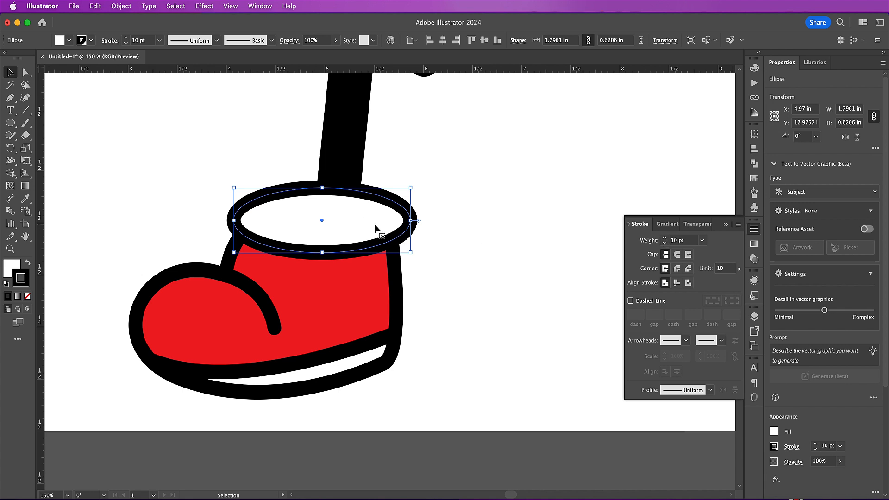
key("super+bracketleft")
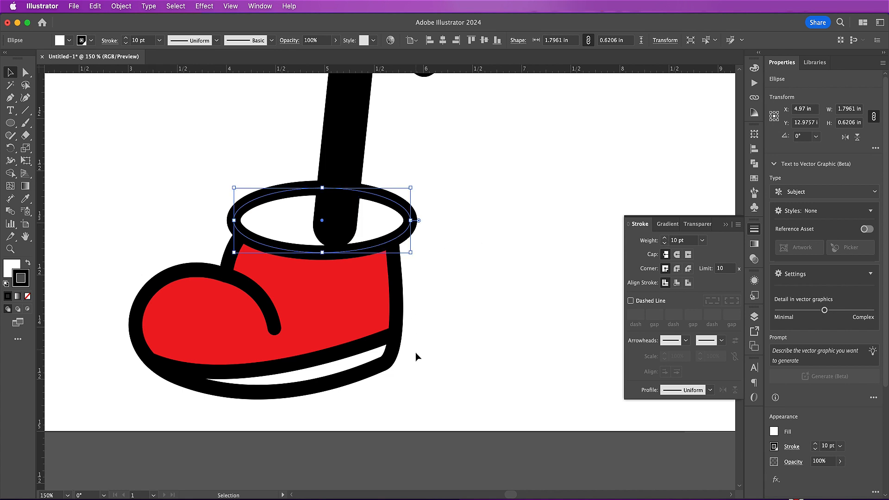
key("a")
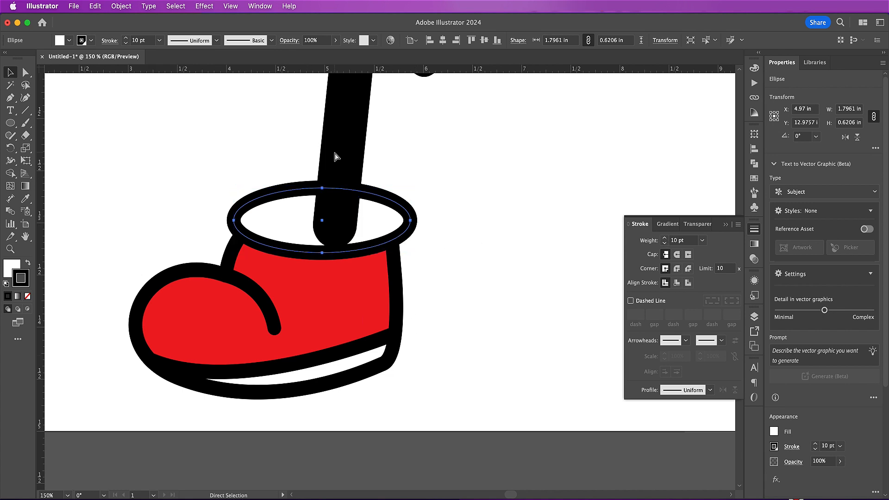
Step: Move the leg's lower end point slightly up and left so it sits inside the shoe opening
key("super+minus")
key("super+minus")
key("v")
key("super+shift+a")
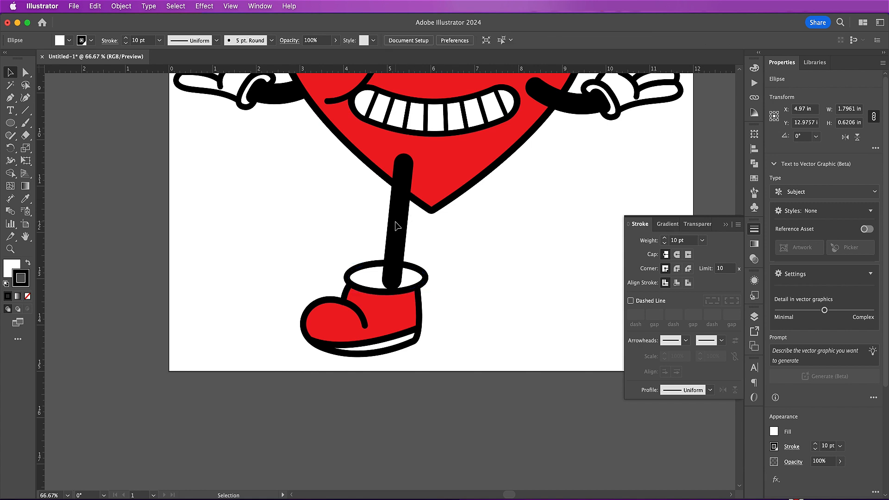
left_click(396, 225)
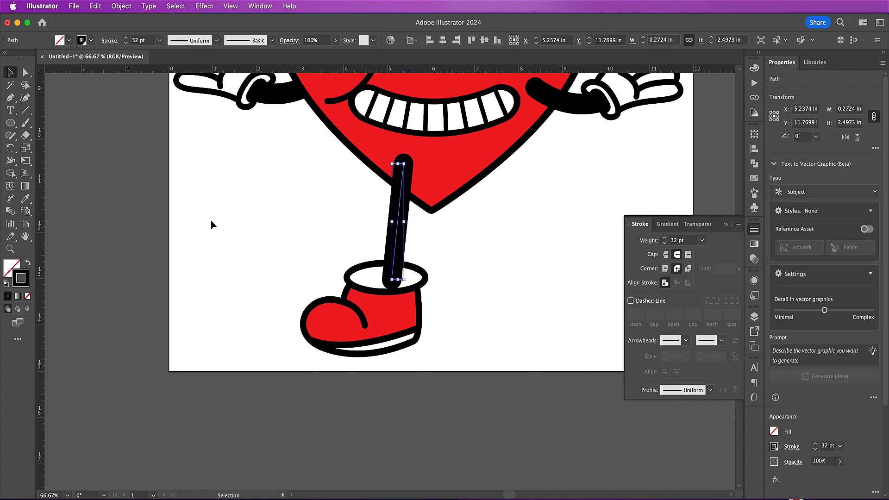
left_click(25, 72)
left_click(188, 144)
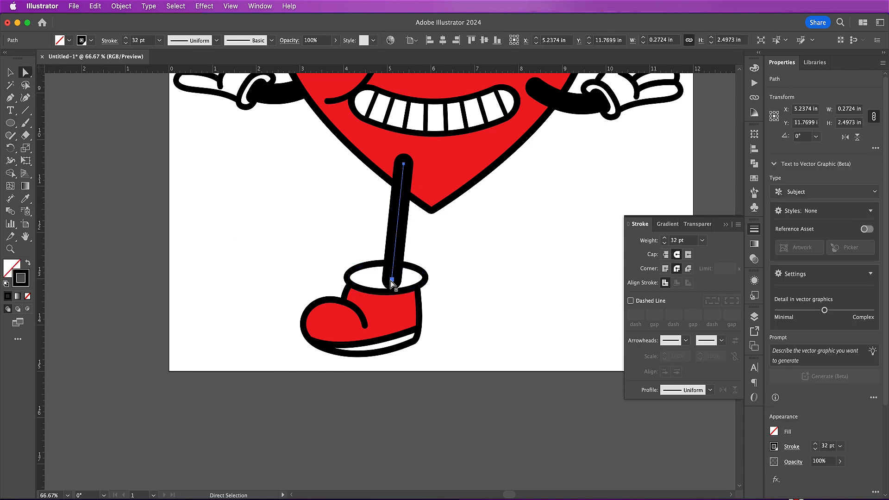
left_click(391, 281)
left_click_drag(392, 284, 387, 274)
left_click(11, 72)
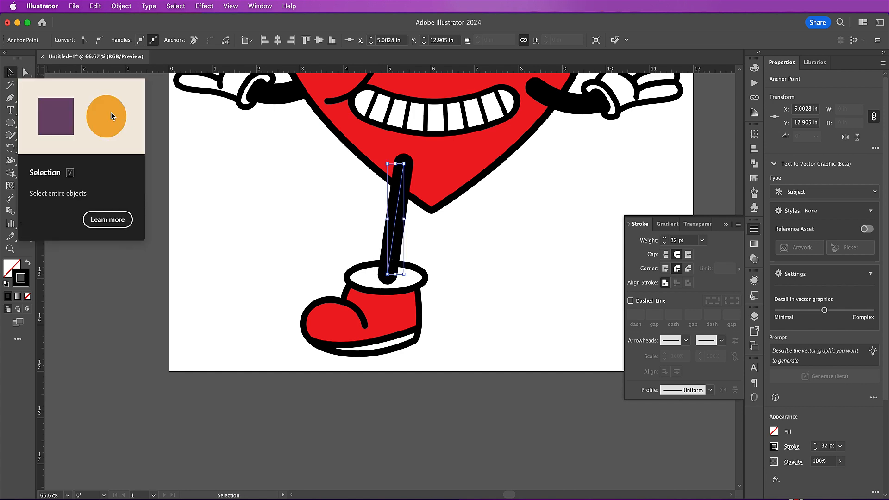
Step: Narrow the shoe-opening ellipse on both sides to match the width of the shoe's top
left_click(424, 279)
left_click_drag(426, 278, 418, 278)
left_click_drag(348, 277, 350, 278)
left_click(472, 316)
scroll(472, 316, "up", 5)
scroll(472, 315, "left", 5)
scroll(472, 315, "up", 1)
scroll(473, 316, "right", 1)
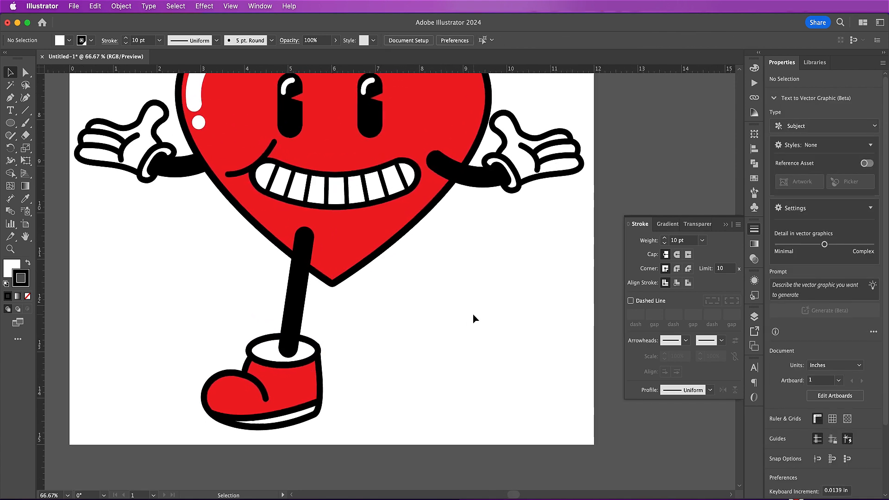
Step: Arrange the leg and all the shoe parts behind the heart body
left_click_drag(327, 443, 200, 336)
key("a")
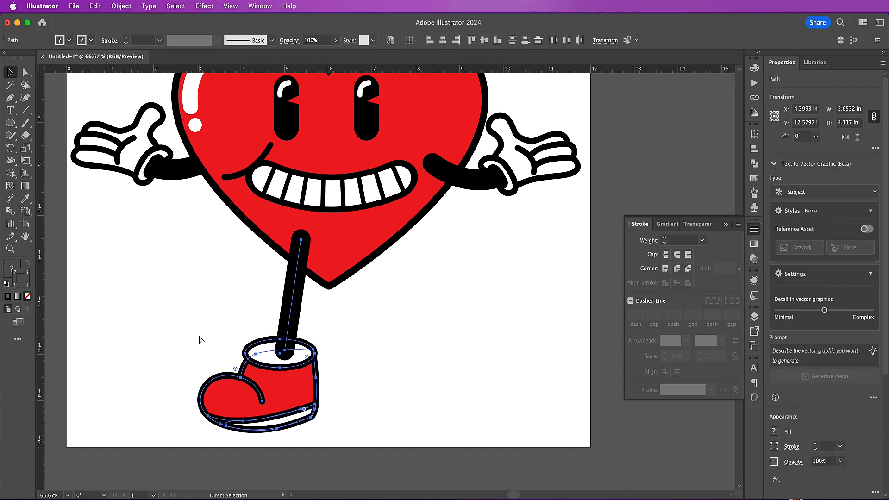
key("v")
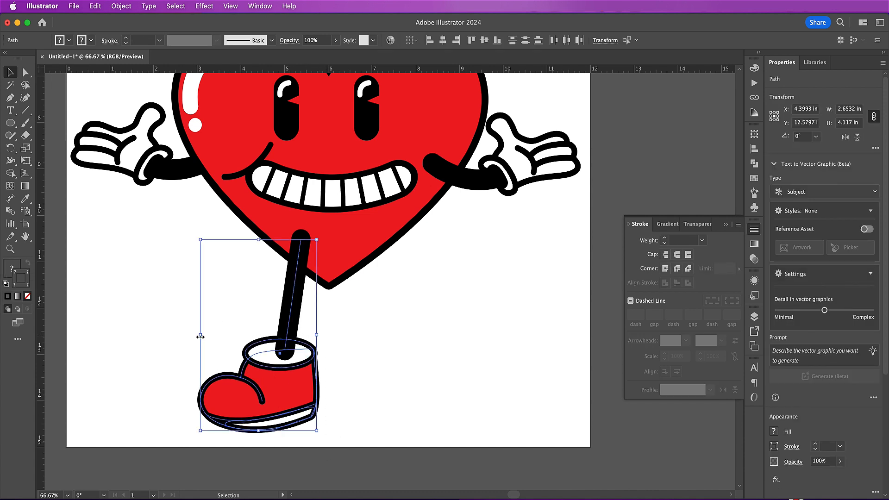
right_click(290, 318)
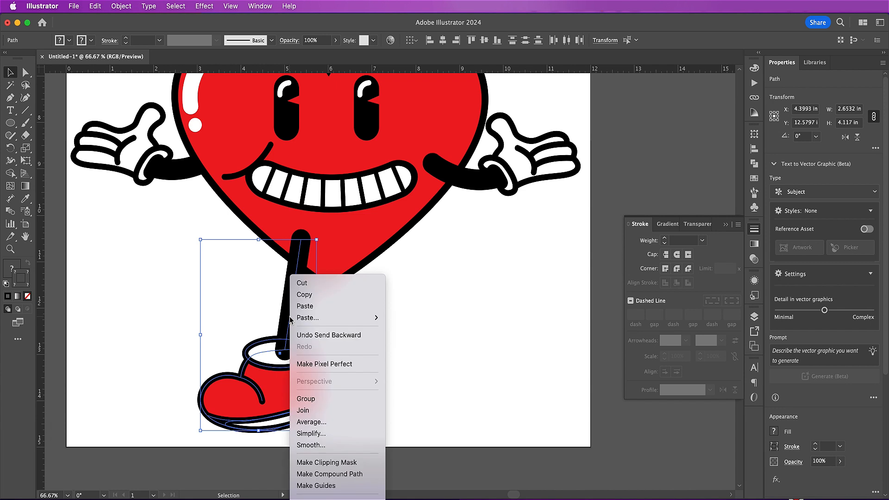
left_click(341, 445)
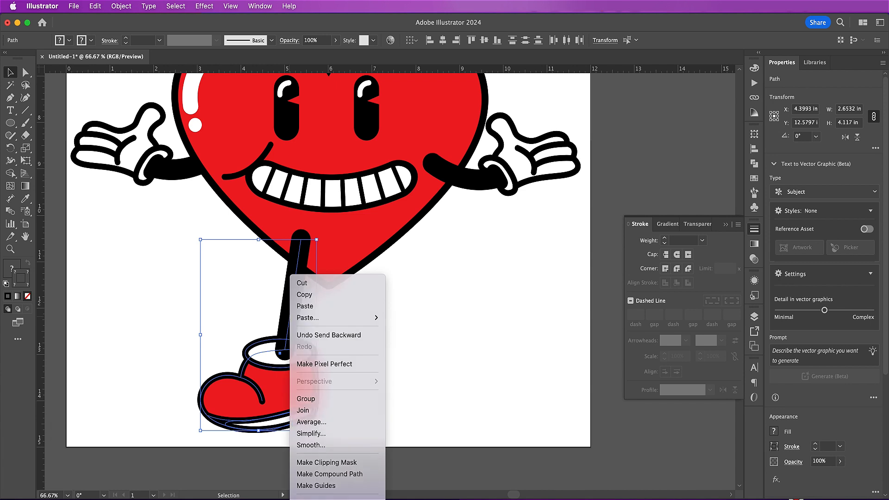
key("super+minus")
key("super+minus")
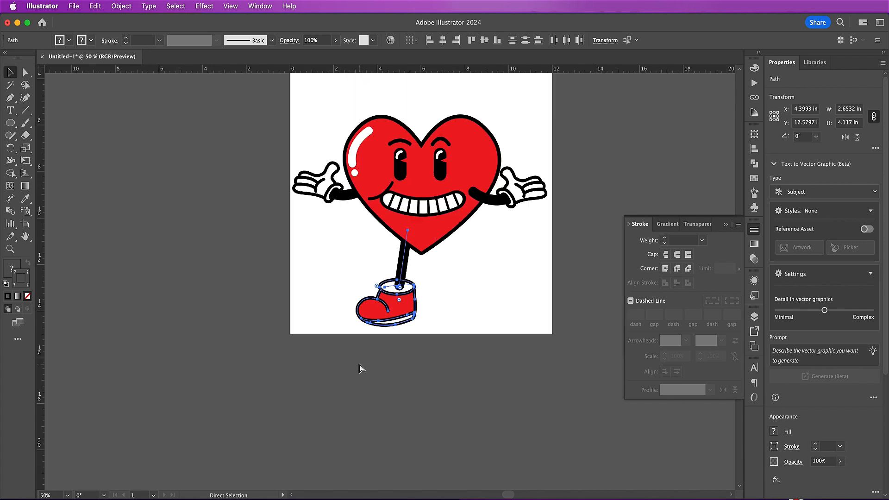
scroll(360, 365, "up", 2)
scroll(359, 365, "right", 4)
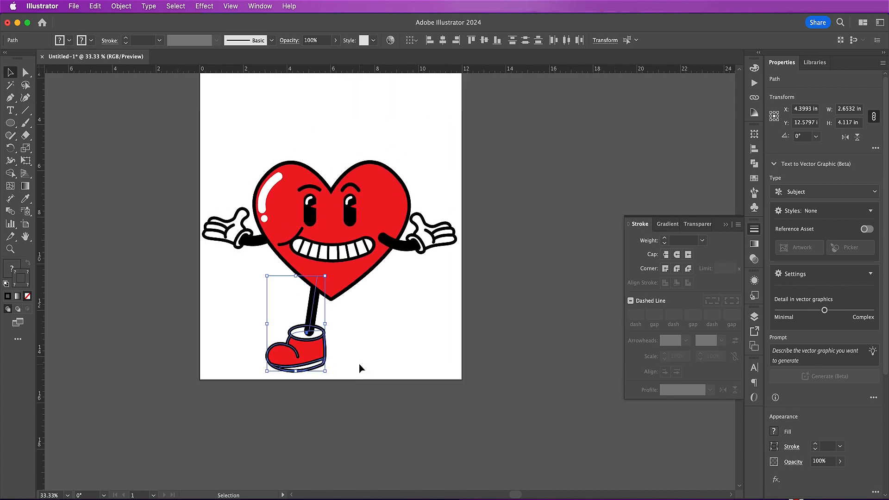
Step: Scale the shoe without the leg down to about 2.2 by 1.64 in and reposition it under the leg's end
key("super+equal")
key("super+equal")
left_click_drag(479, 400, 324, 282)
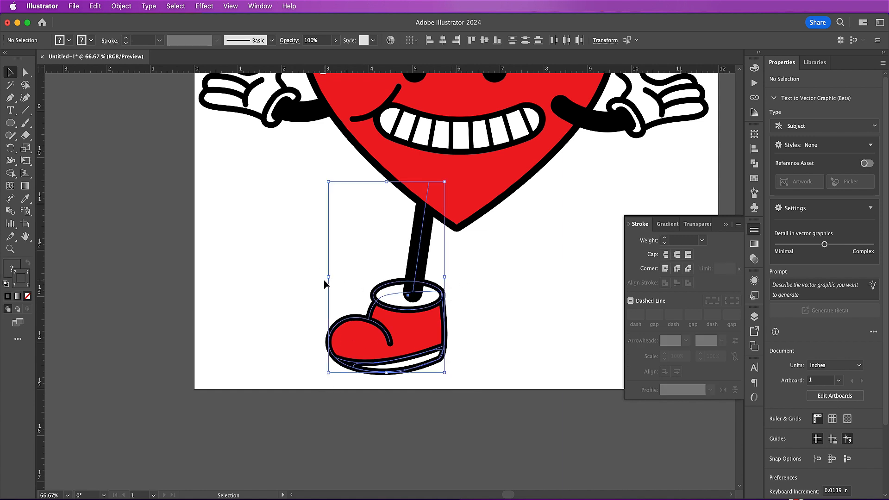
left_click(419, 250, "shift")
left_click_drag(329, 374, 345, 357)
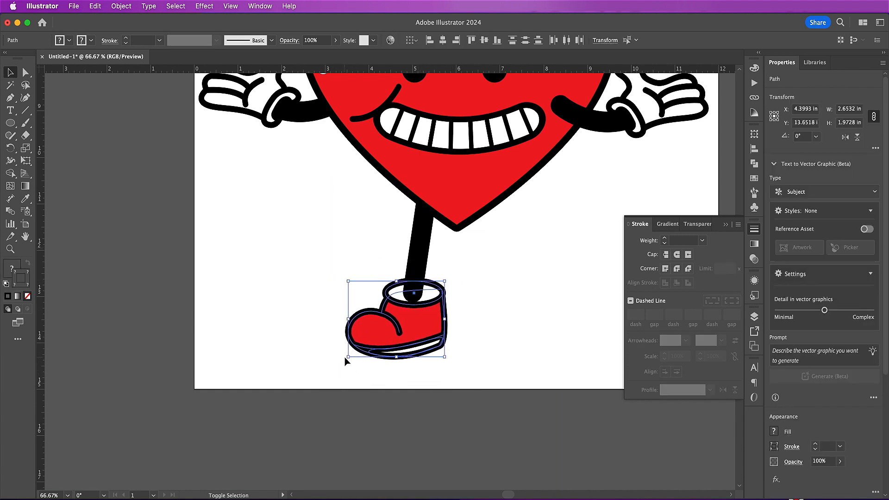
left_click_drag(409, 321, 406, 327)
scroll(406, 328, "up", 4)
scroll(406, 328, "right", 3)
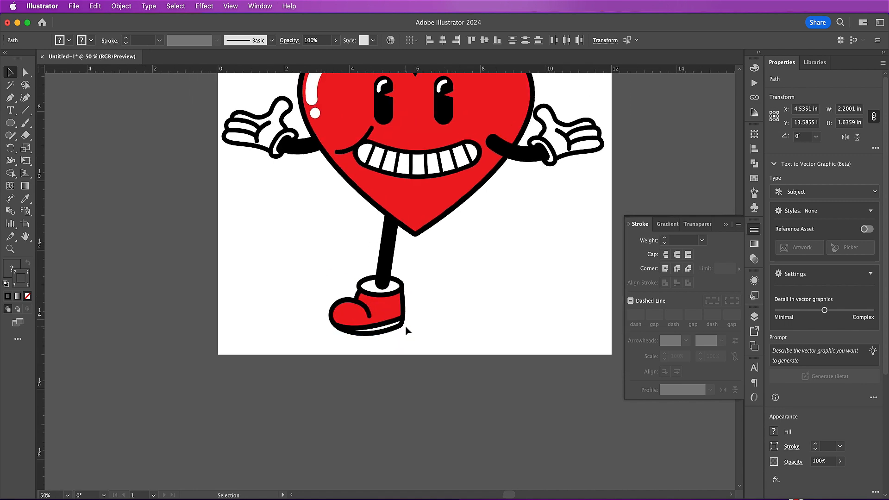
Step: Group the leg with all the shoe parts
left_click_drag(356, 424, 262, 325)
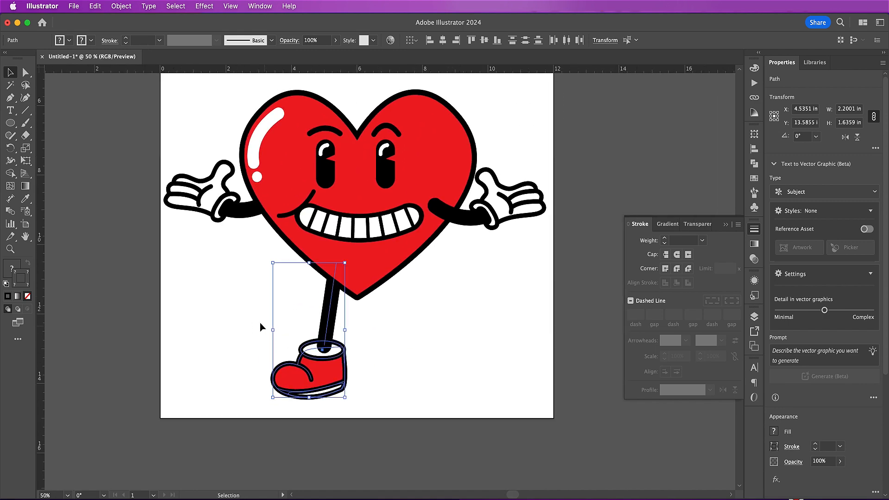
left_click(92, 6)
mouse_move(120, 6)
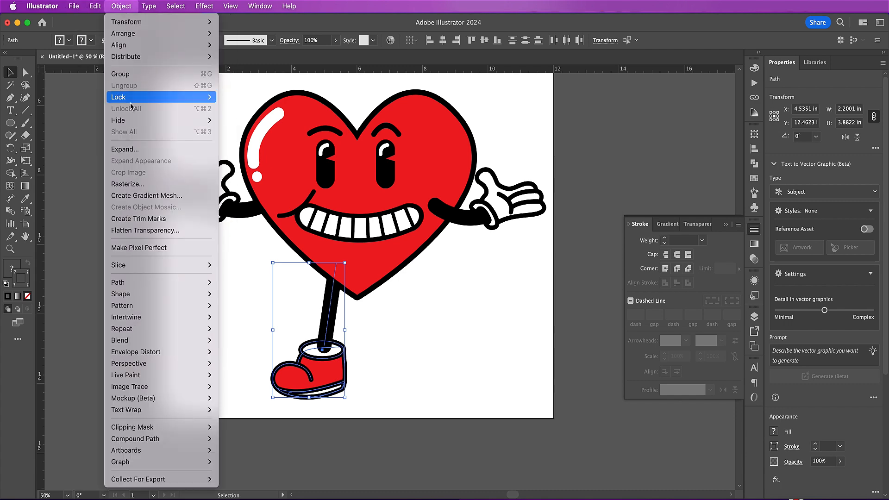
left_click(121, 74)
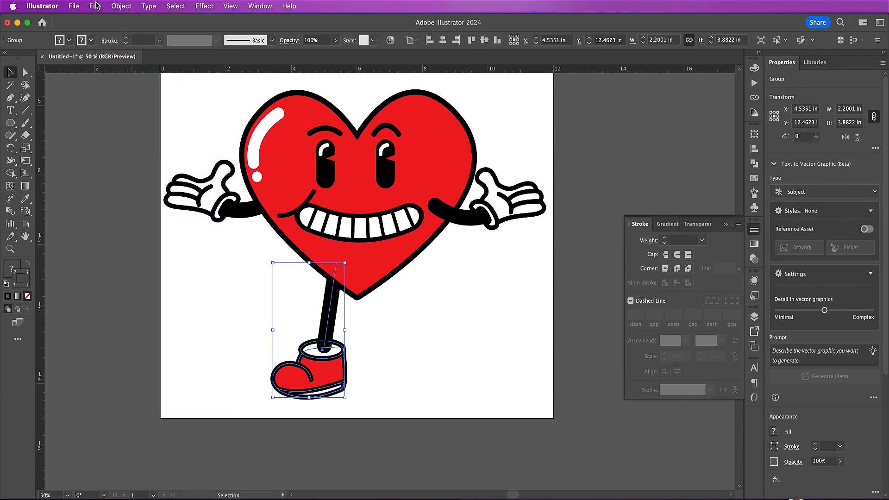
Step: Copy the leg and shoe group and paste the copy in place
left_click(94, 5)
left_click(97, 62)
left_click(95, 6)
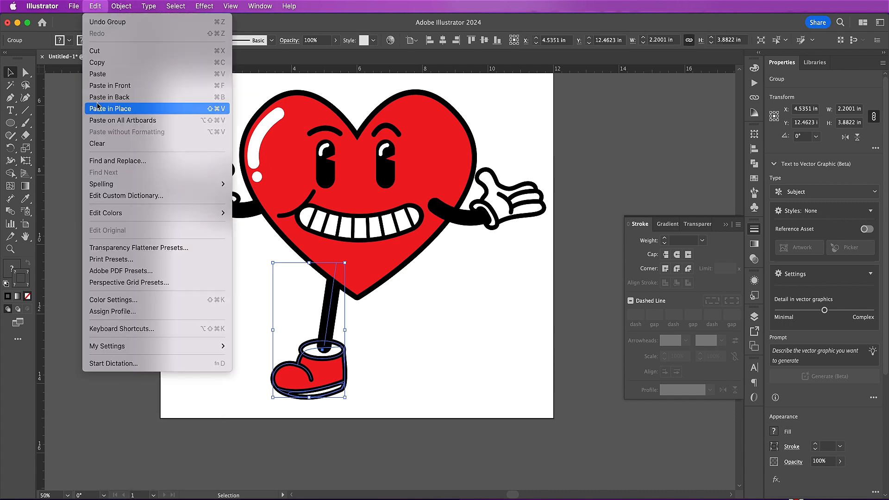
left_click(103, 108)
Step: Reflect the pasted leg group across the vertical axis and move it about 3 in right, beneath the heart's other half
left_click(122, 6)
mouse_move(147, 22)
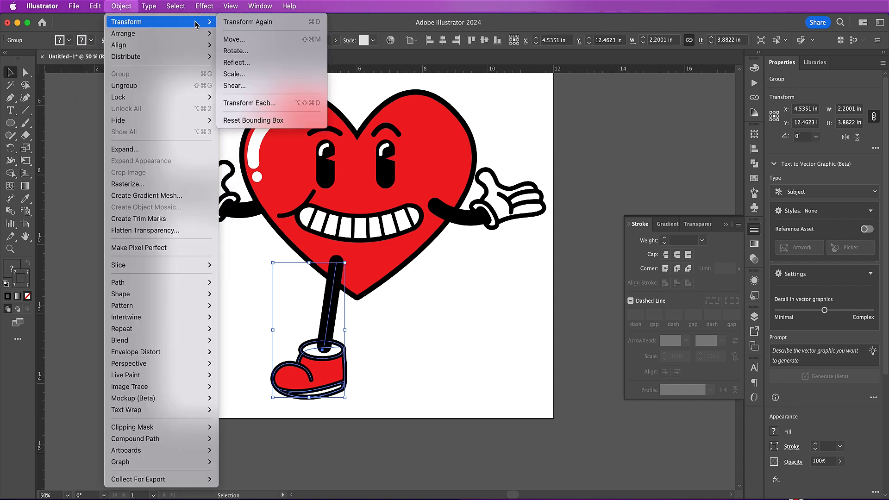
left_click(236, 62)
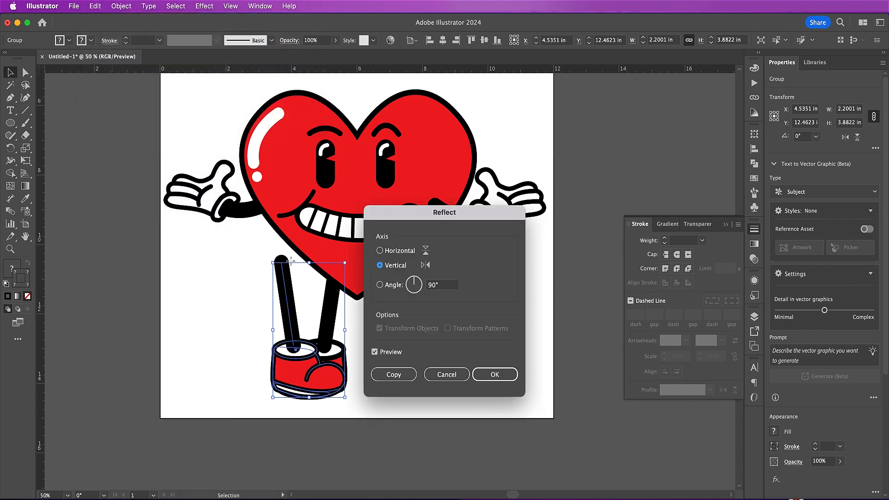
key("Return")
left_click_drag(295, 389, 393, 393)
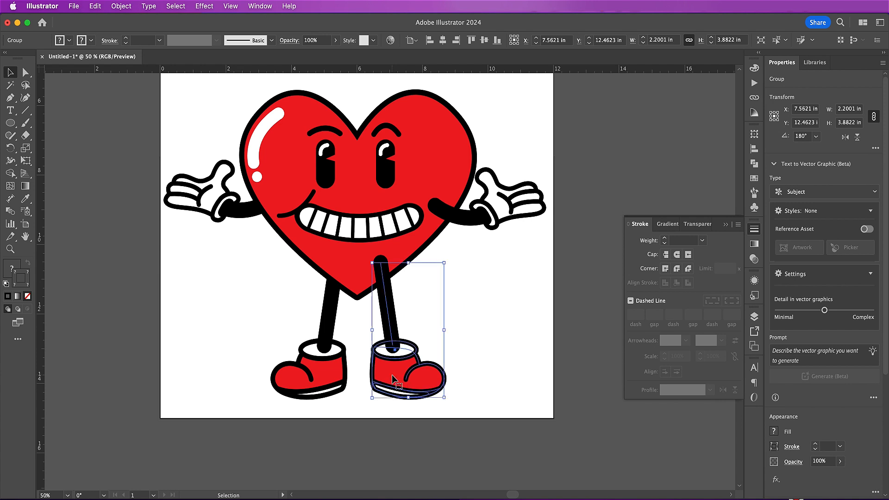
Step: Arrange the mirrored leg group behind the heart body and deselect it
right_click(391, 374)
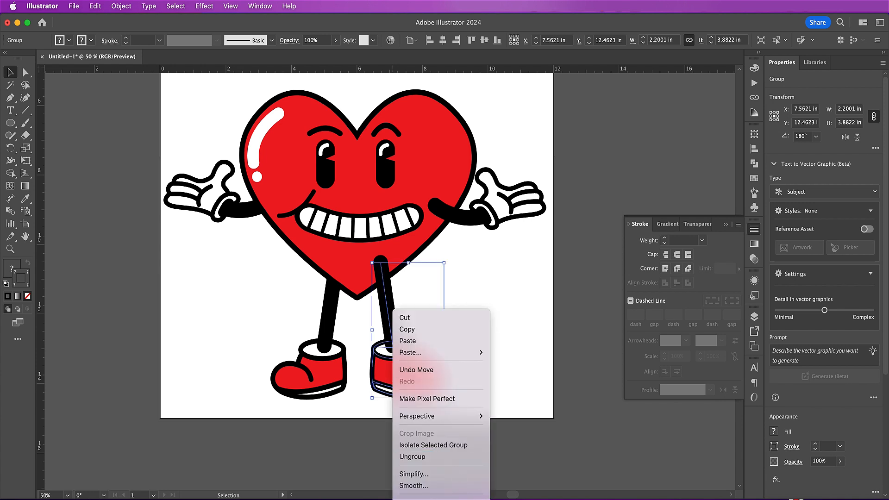
key("Escape")
left_click(480, 373)
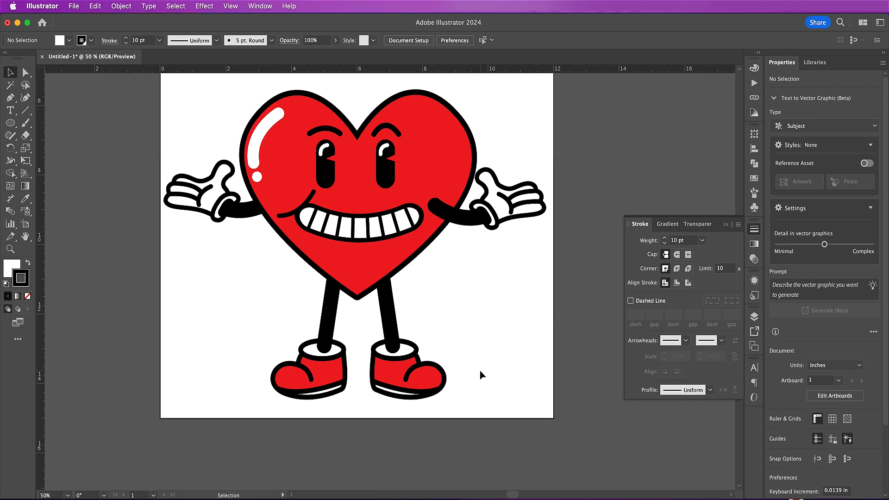
Step: Draw a rounded rectangle about 8.9 x 13.05 in over the mascot with the Rounded Rectangle tool
key("super+minus")
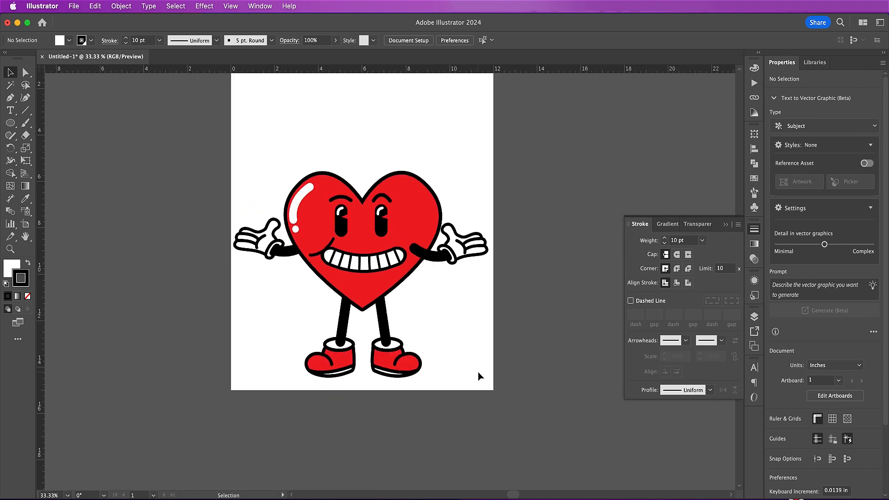
scroll(478, 371, "up", 3)
scroll(478, 371, "right", 1)
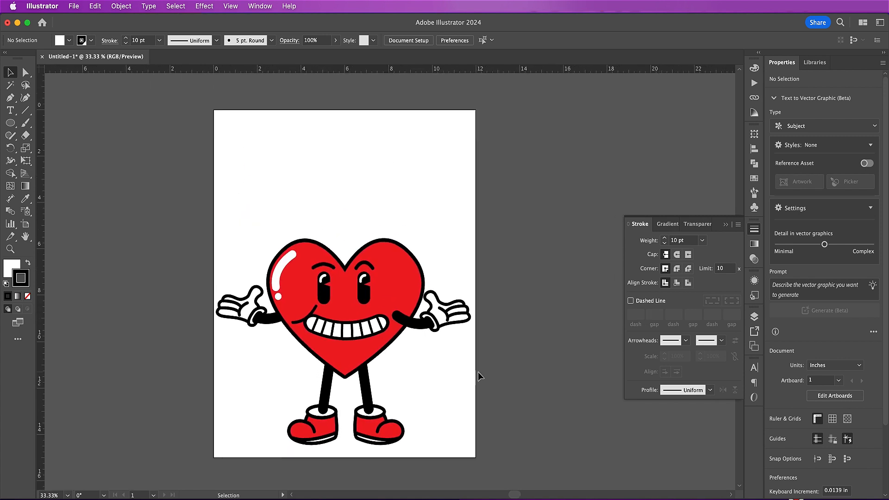
left_click(18, 126)
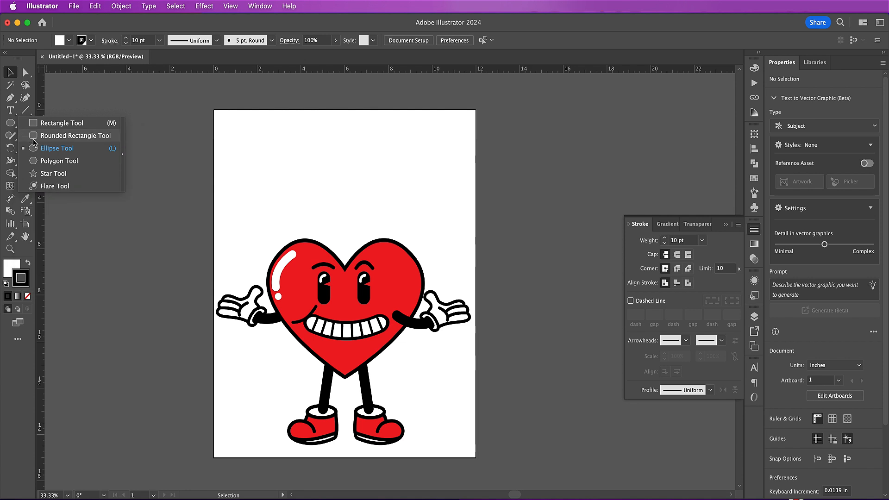
left_click(76, 136)
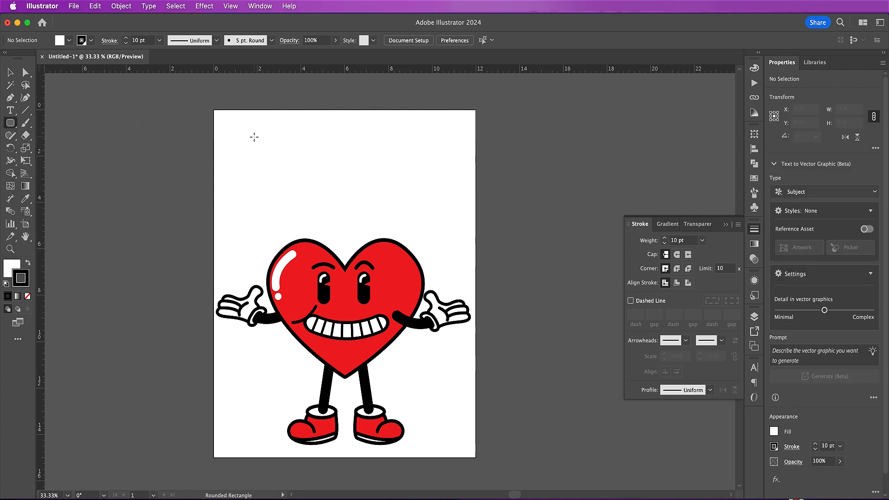
mouse_move(255, 136)
left_mouse_down()
mouse_move(388, 336)
mouse_move(445, 397)
mouse_move(450, 439)
left_mouse_up()
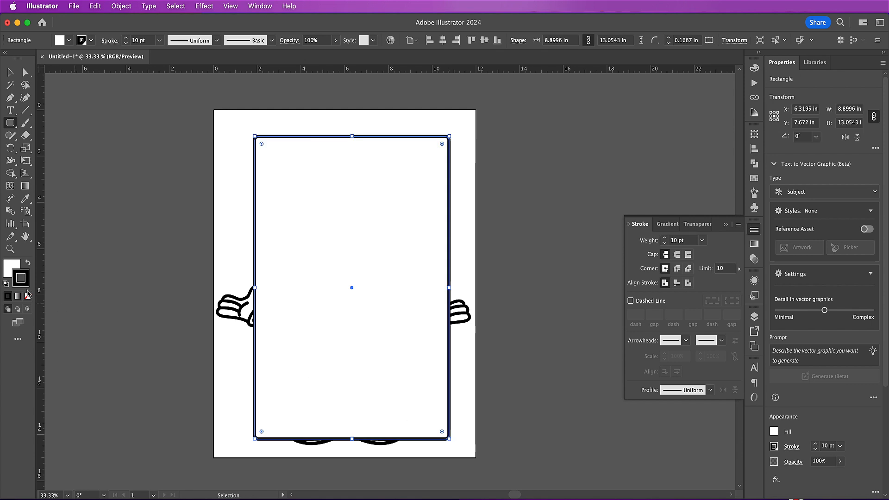
Step: Remove both the stroke and the fill from the rounded rectangle
left_click(28, 297)
left_click(7, 272)
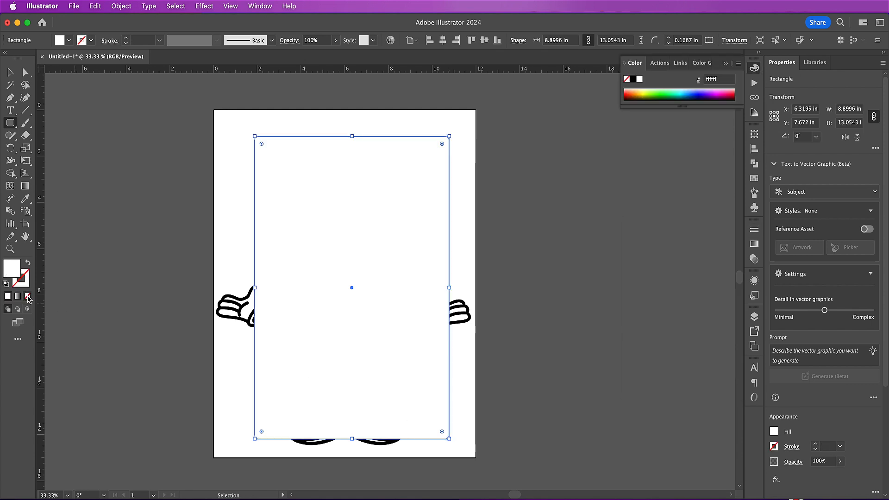
left_click(28, 296)
Step: Round the rectangle's corners to the maximum, about 4.45 in, and shift the shape about 0.6 in left and 0.6 in down around the mascot
left_click_drag(261, 144, 372, 303)
key("v")
left_click(266, 185)
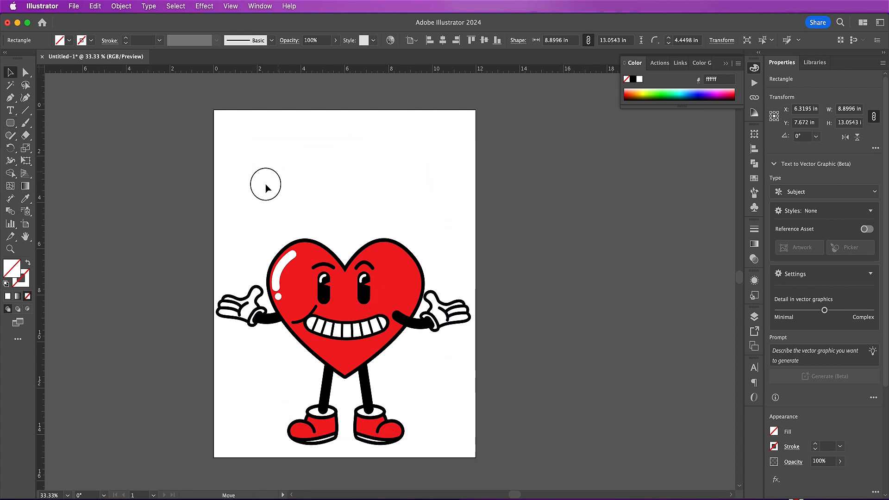
left_click(264, 189)
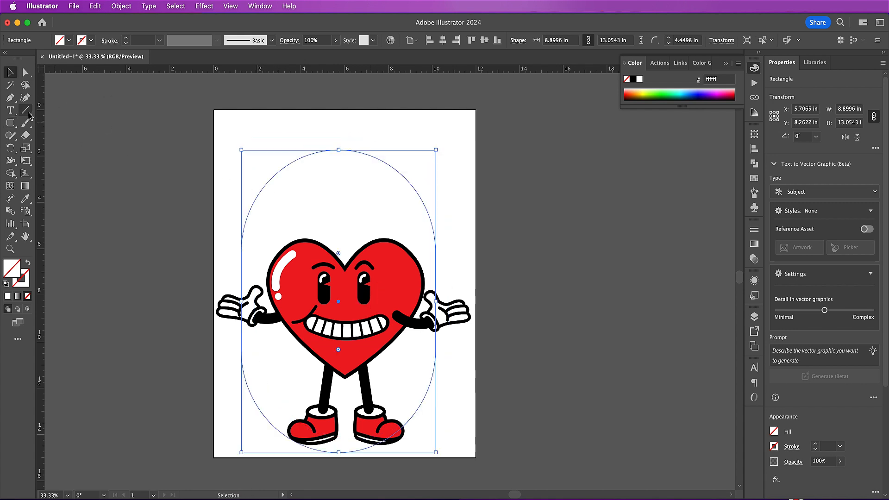
Step: Turn the rounded outline into a text path with the Type on a Path tool, starting at the upper left side of the shape
left_click(10, 110)
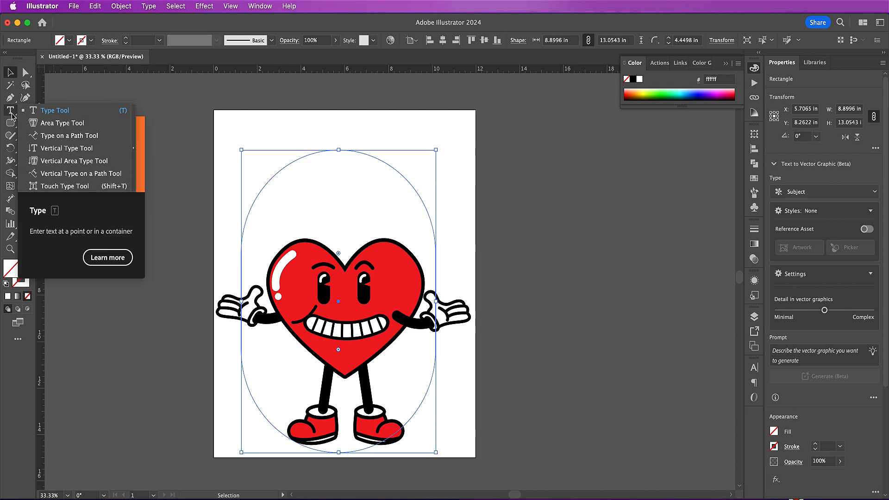
left_click(46, 136)
left_click(241, 241)
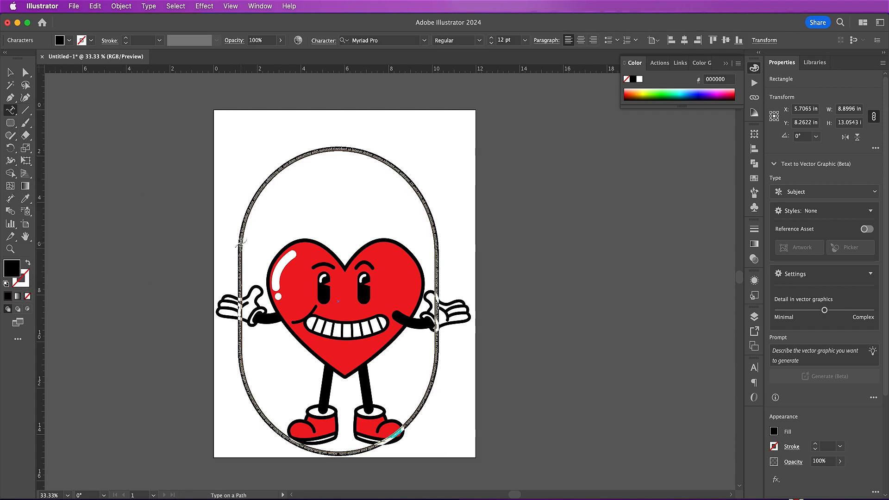
Step: Set the path text's font to Antique Olive Nord D and its size to 96 pt
left_click(754, 368)
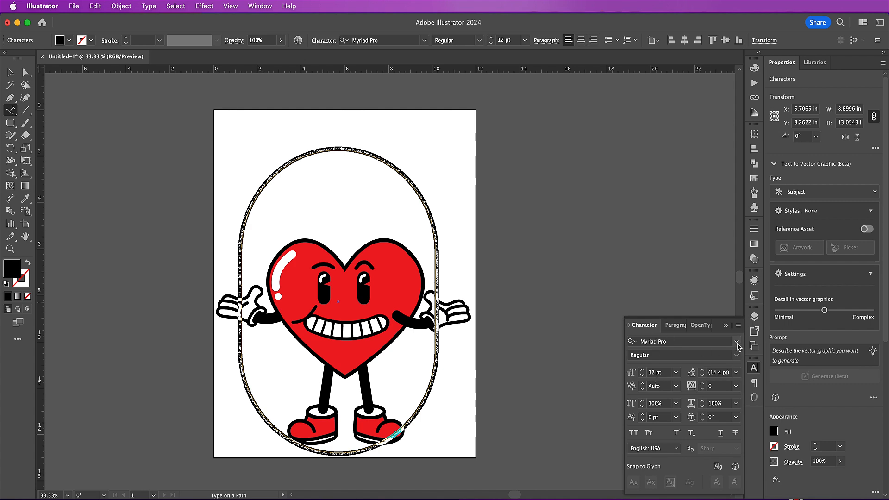
left_click(736, 343)
type("anti")
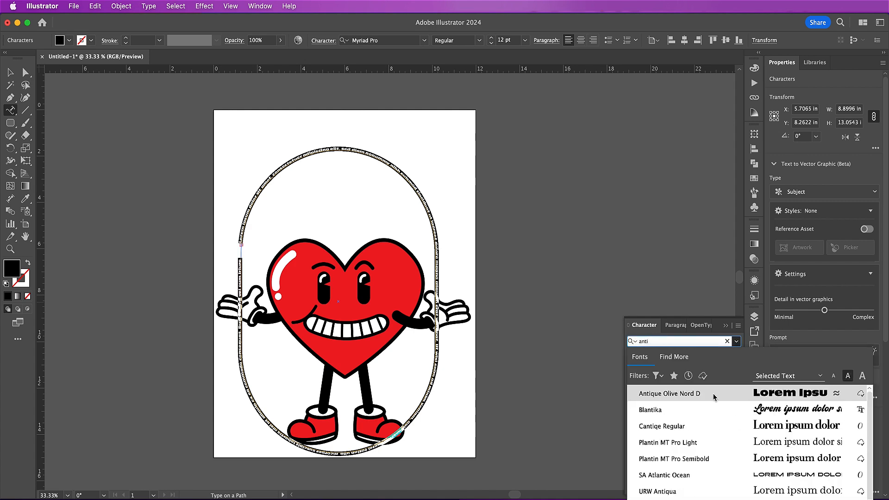
left_click(715, 394)
double_click(654, 374)
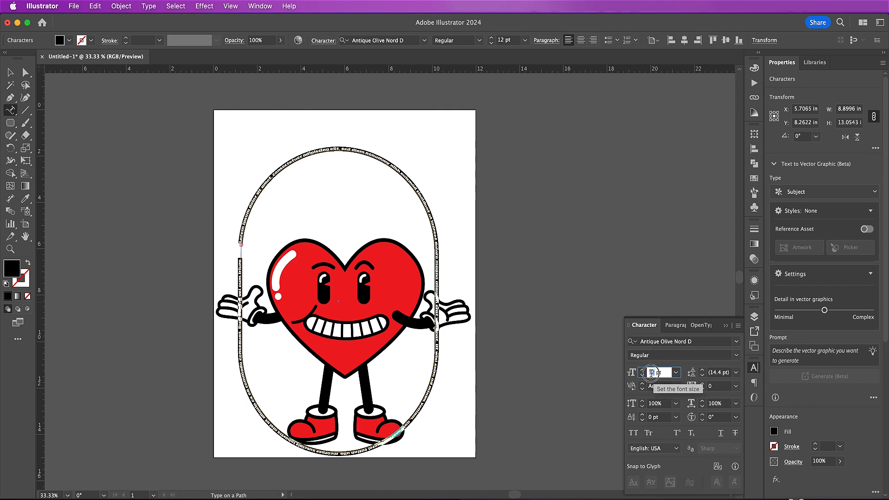
type("9")
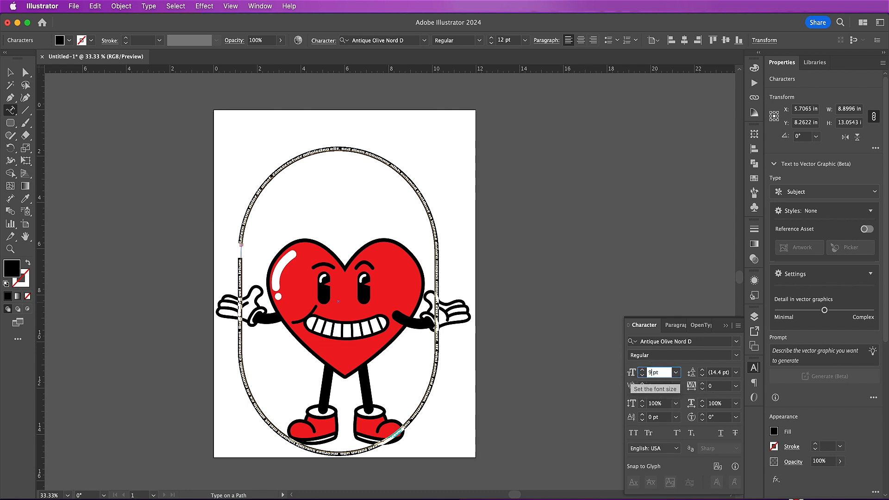
type("6")
key("Return")
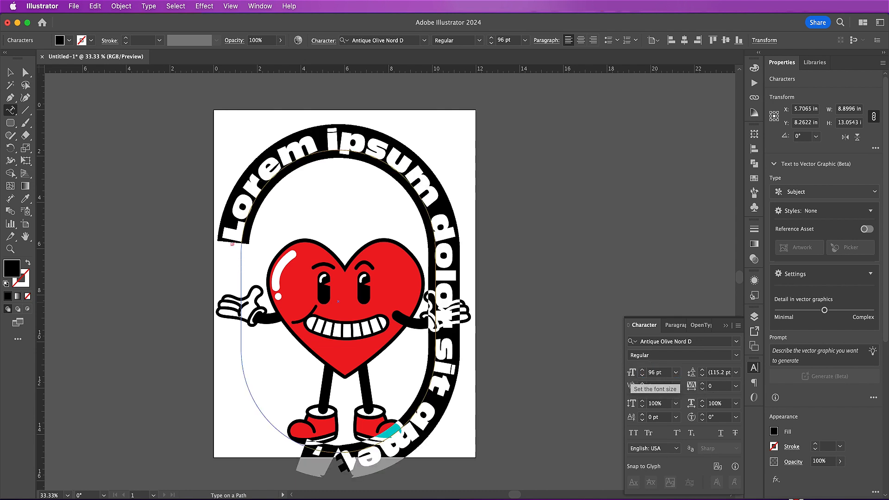
Step: Enter "All we need is" as the path text in All Caps and finish editing it
type("All")
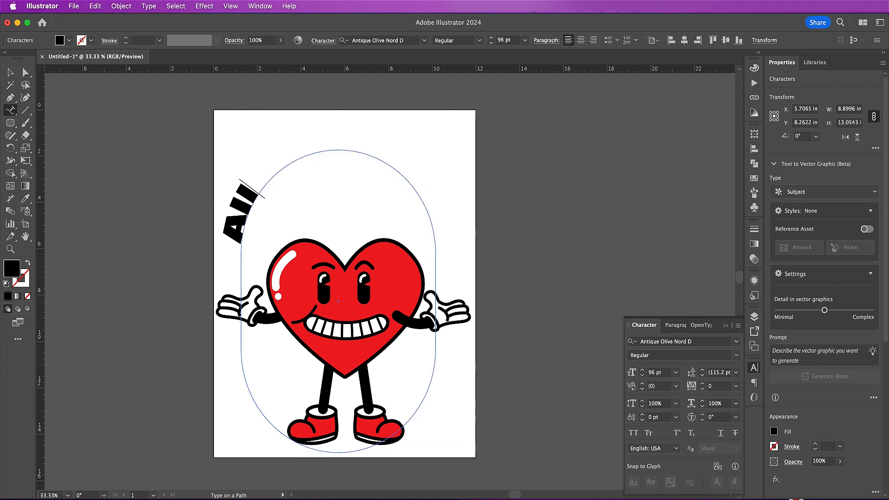
key("BackSpace")
key("BackSpace")
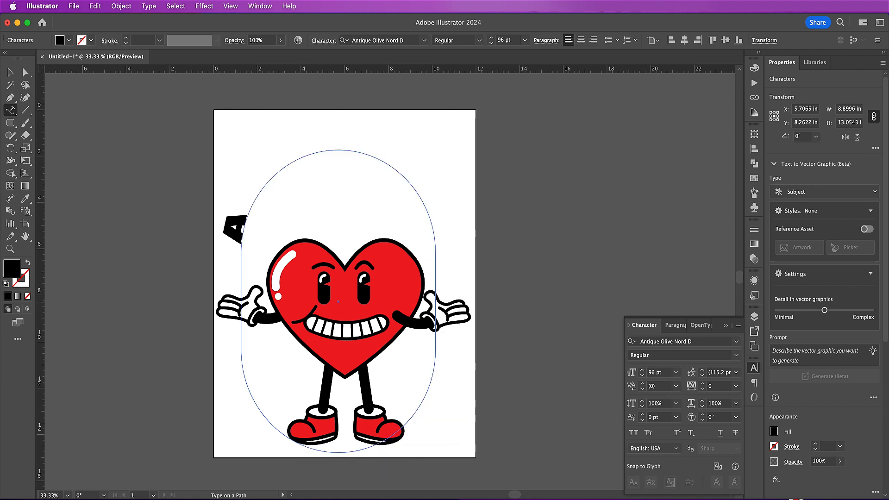
left_click(633, 433)
type("ll we")
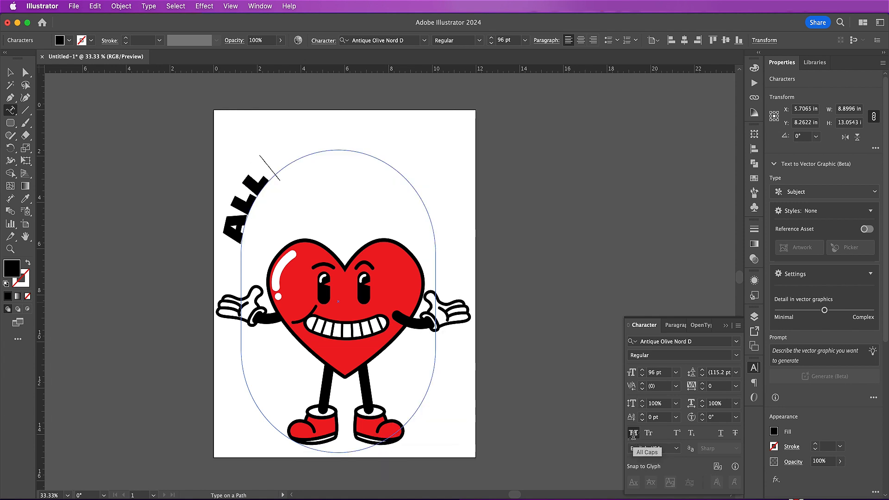
type(" need is")
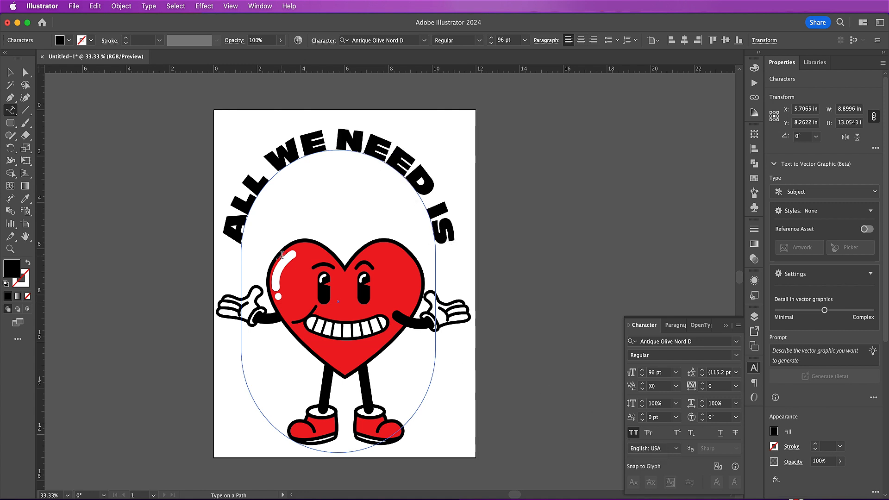
left_click(9, 73)
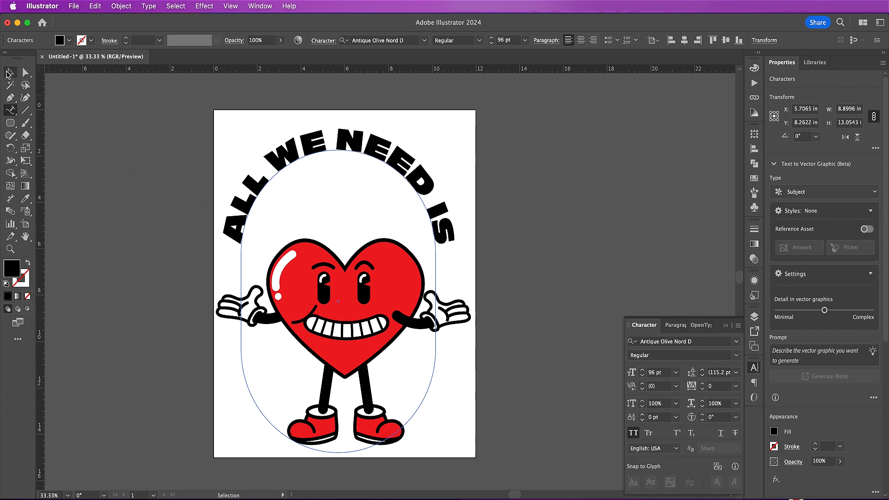
left_click(129, 200)
Step: Add a separate point text reading "Love" beside the artboard, with All Caps turned off
key("t")
left_click(141, 239)
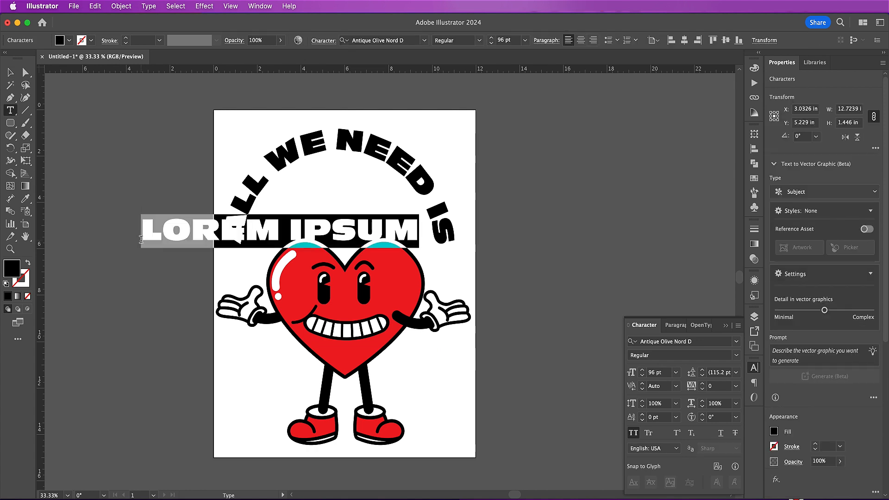
left_click(633, 433)
type("Love")
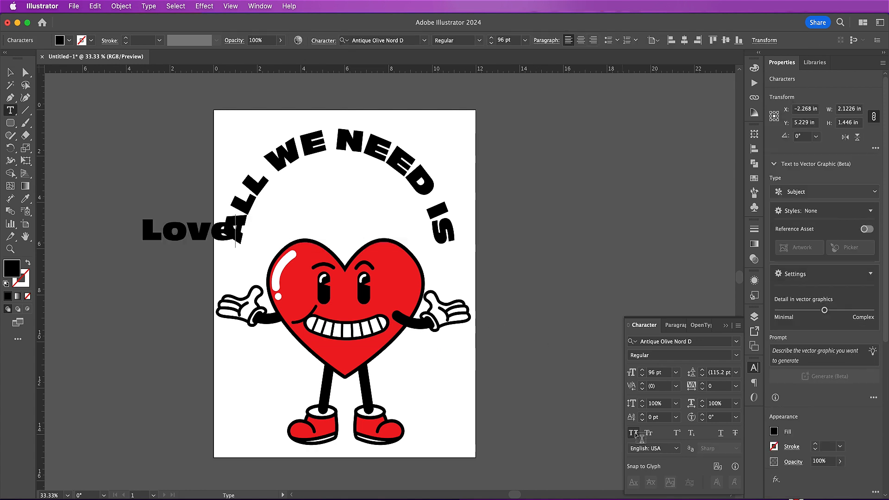
Step: Try to apply the Fabiola Script font without selecting the letters of "Love"
left_click(695, 342)
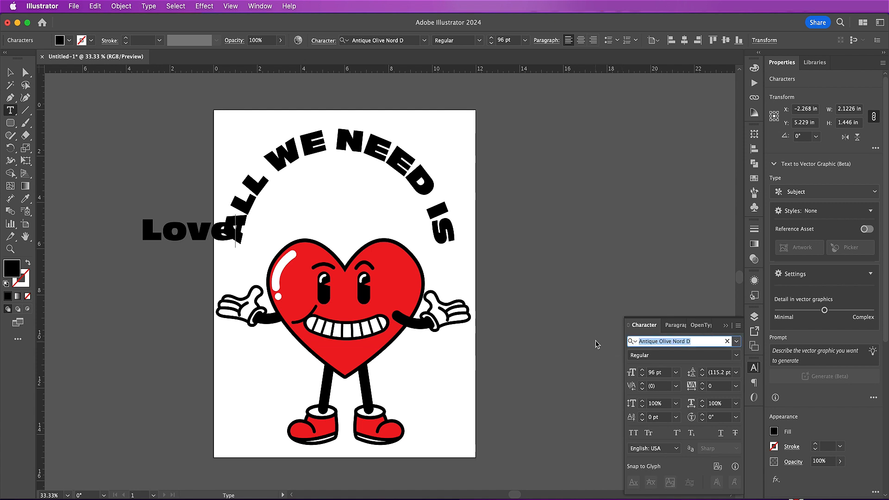
type("fabi")
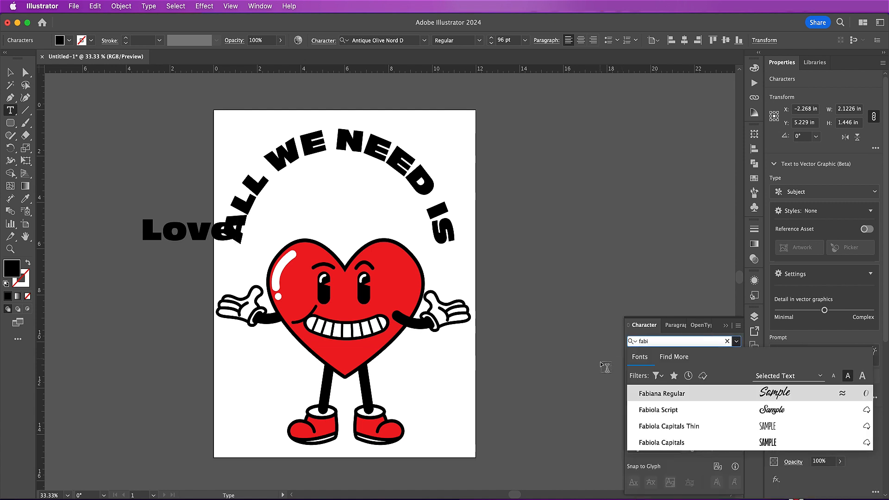
left_click(641, 410)
Step: Select the whole word "Love" and set its font to Fabiola Script
double_click(189, 215)
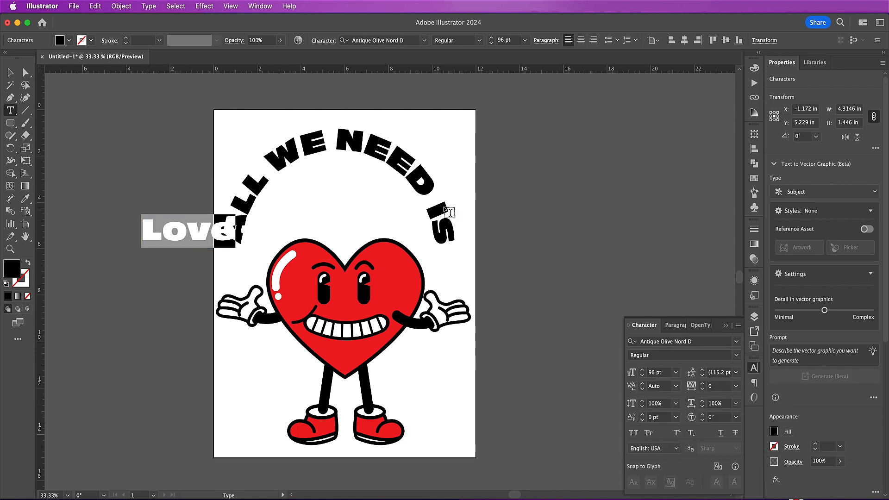
left_click(656, 342)
type("fabio")
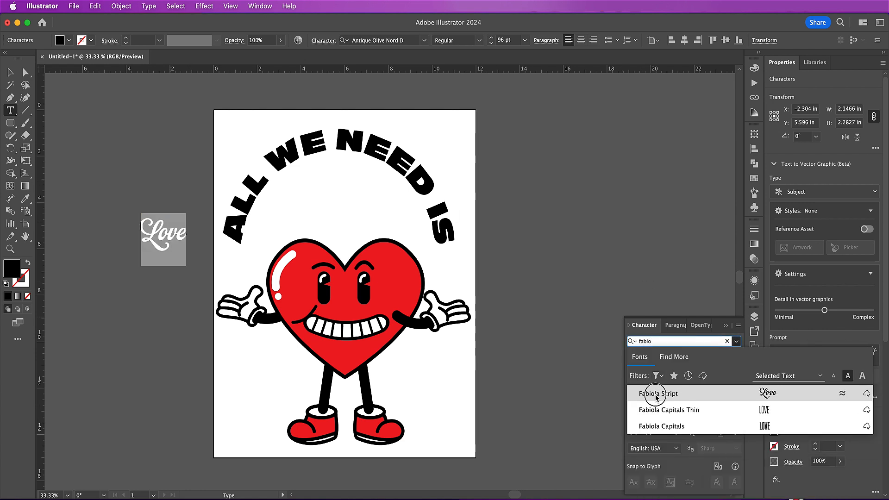
left_click(655, 393)
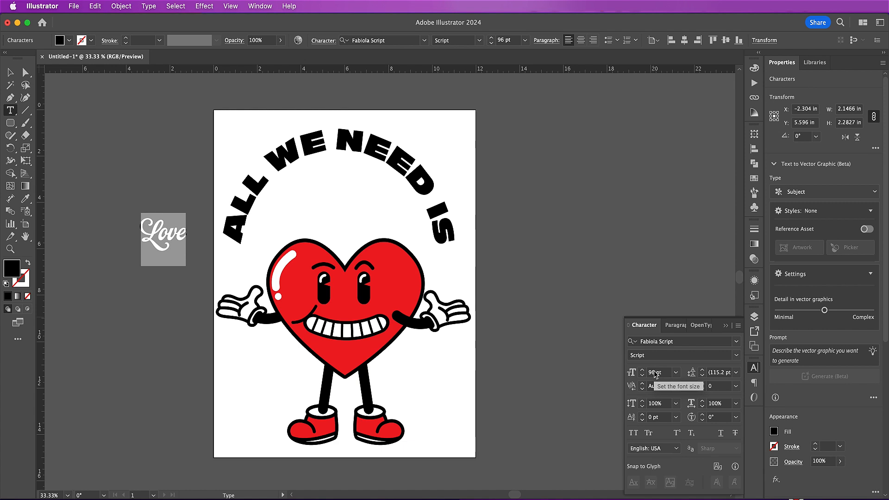
Step: Set the size of "Love" to 280 pt and move it beneath the arched text, above the heart
double_click(656, 374)
type("280")
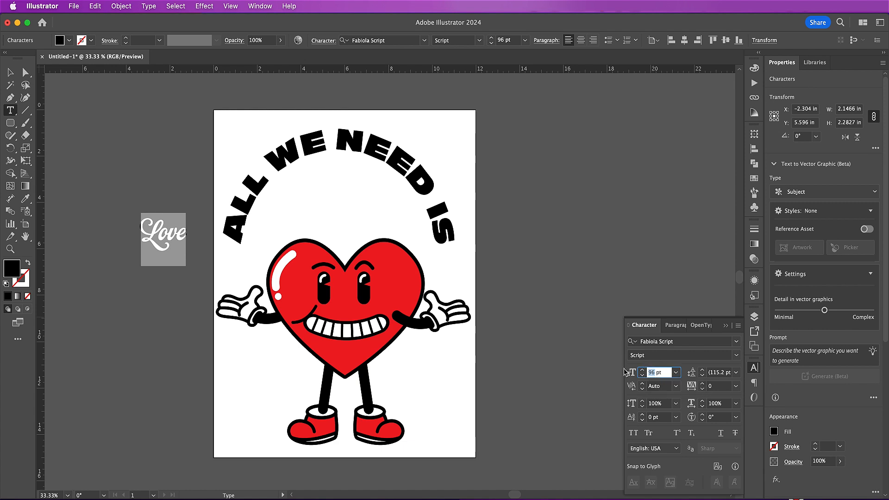
key("Return")
left_click(10, 72)
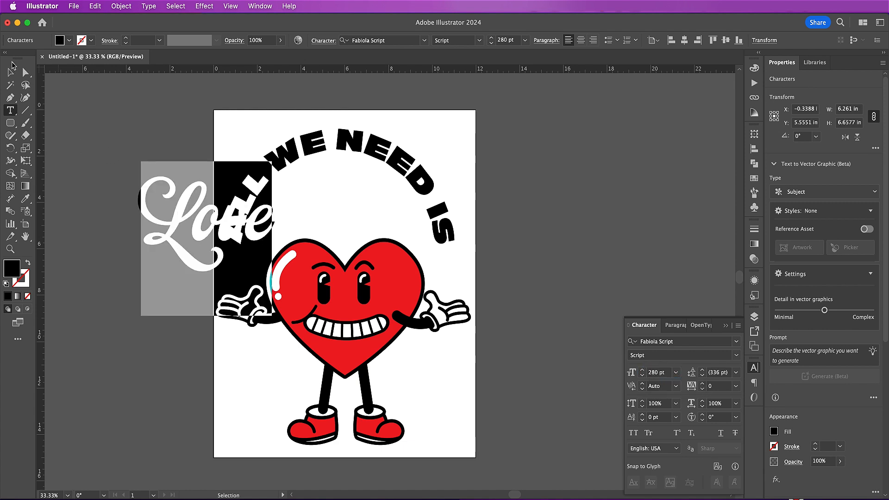
left_click_drag(199, 232, 334, 220)
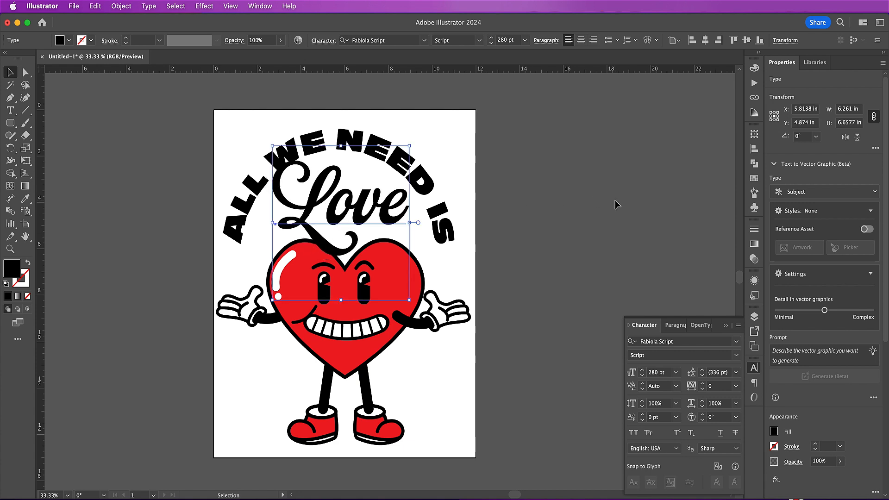
Step: Give the word "Love" a black stroke with a weight of 7 pt
left_click(755, 231)
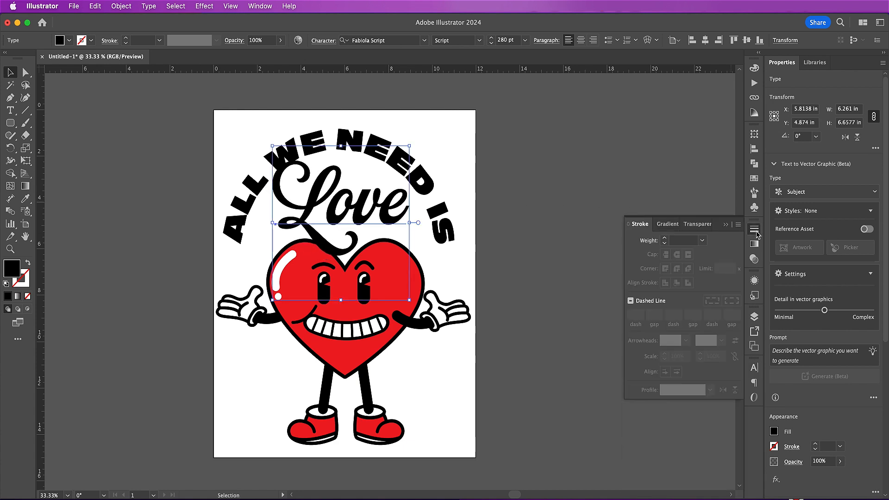
left_click(27, 284)
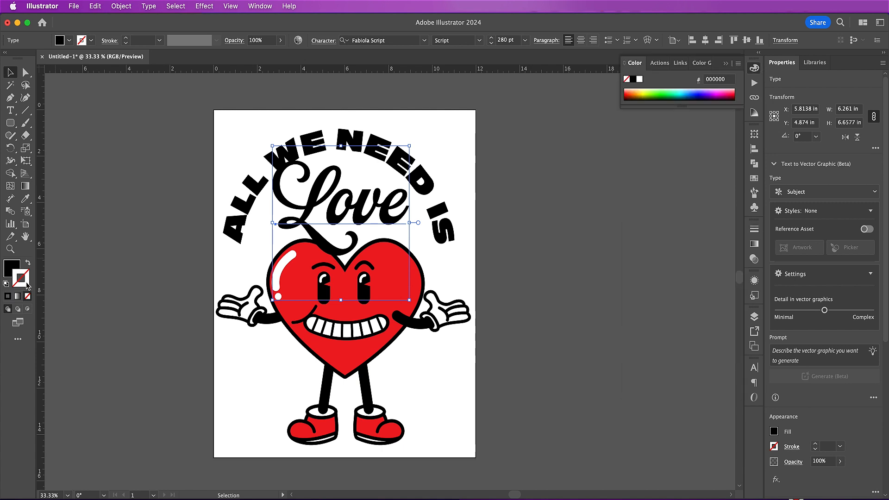
left_click(754, 177)
left_click(651, 184)
left_click(755, 230)
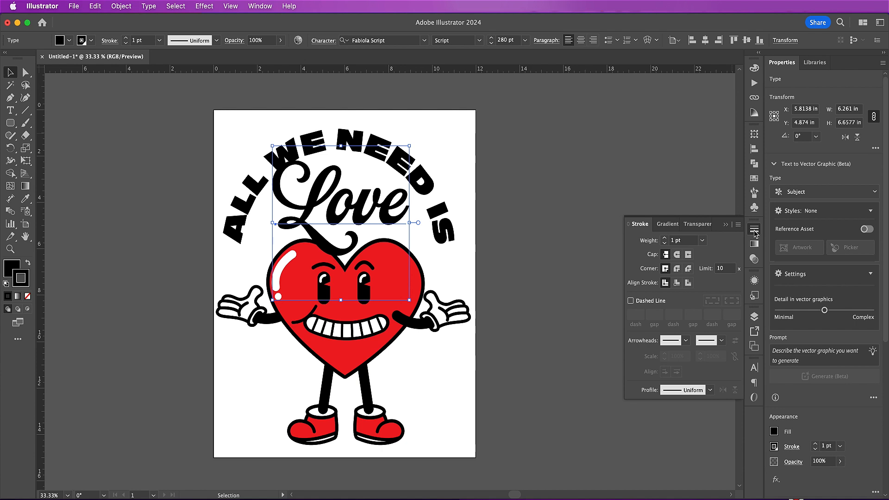
left_click(664, 238)
left_click(664, 238)
left_click(664, 238)
left_click(664, 238)
left_click(665, 238)
left_click(665, 238)
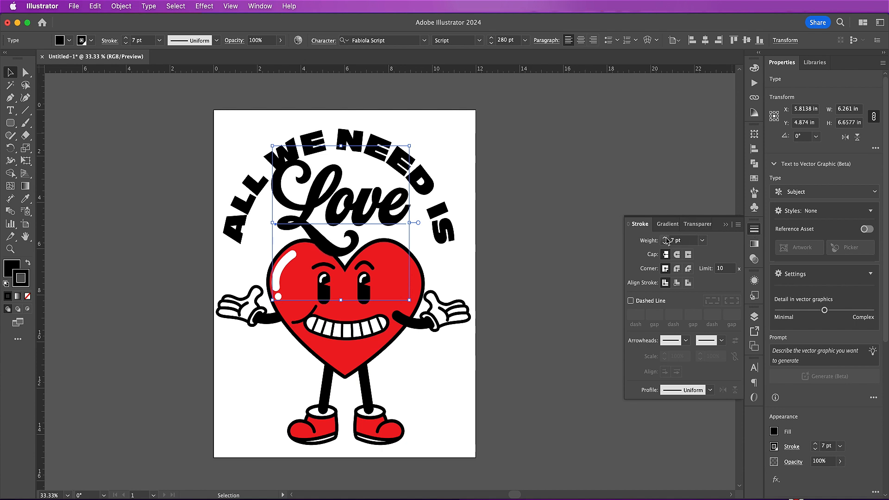
Step: Shear the word "Love" by -5° along the vertical axis so that it slants upward
left_click(123, 6)
mouse_move(127, 17)
left_click(257, 87)
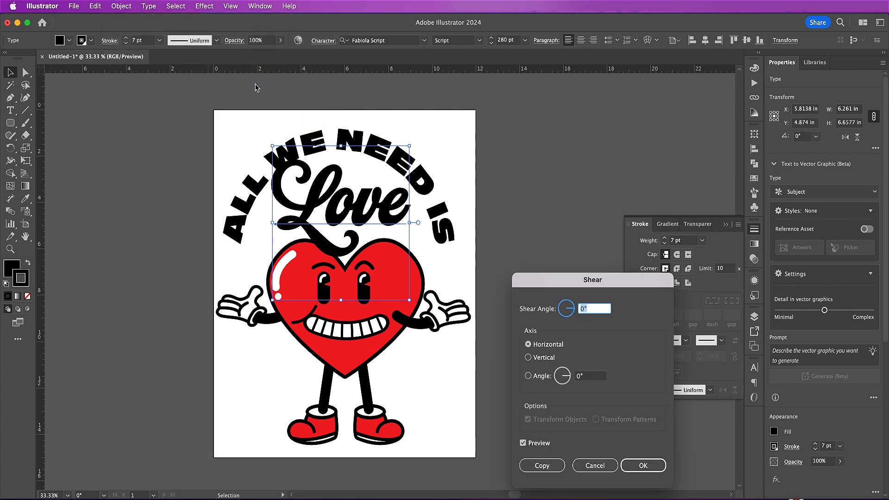
left_click(528, 357)
left_click(595, 308)
key("Up")
key("Down")
key("Down")
key("Down")
key("Down")
key("Down")
key("Down")
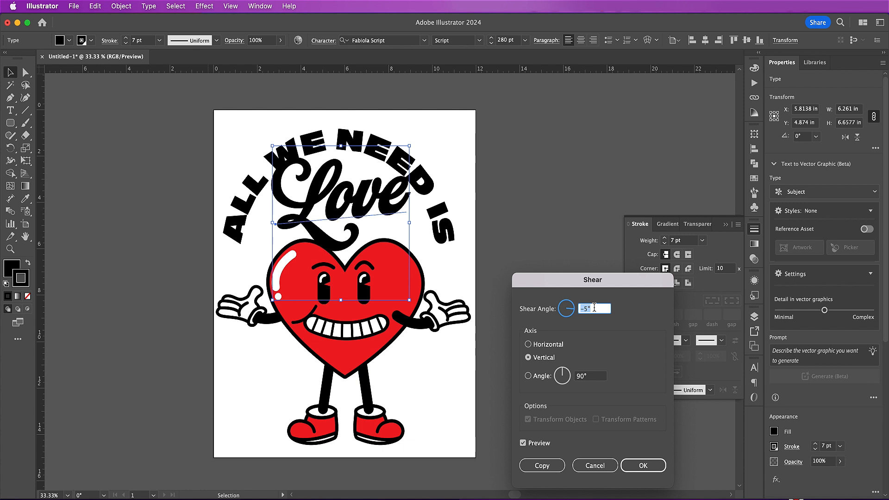
key("Return")
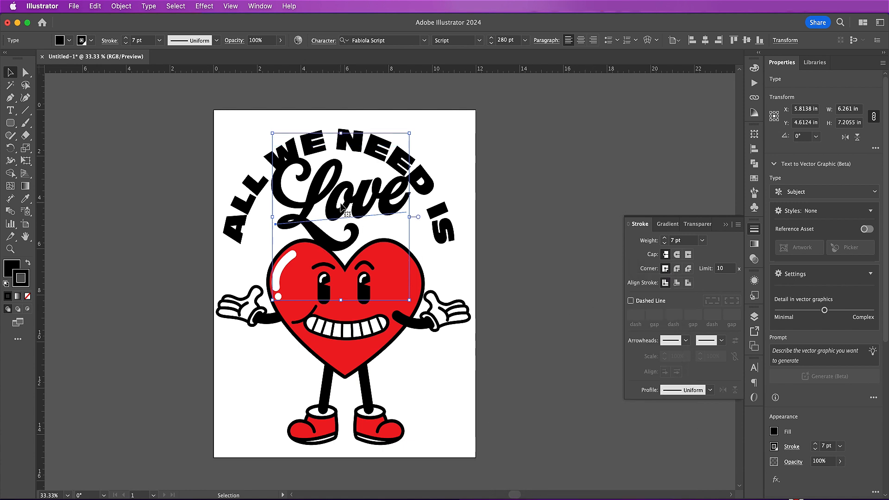
Step: Move the arched "ALL WE NEED IS" text up about 0.54 in, away from "Love"
left_click(423, 192)
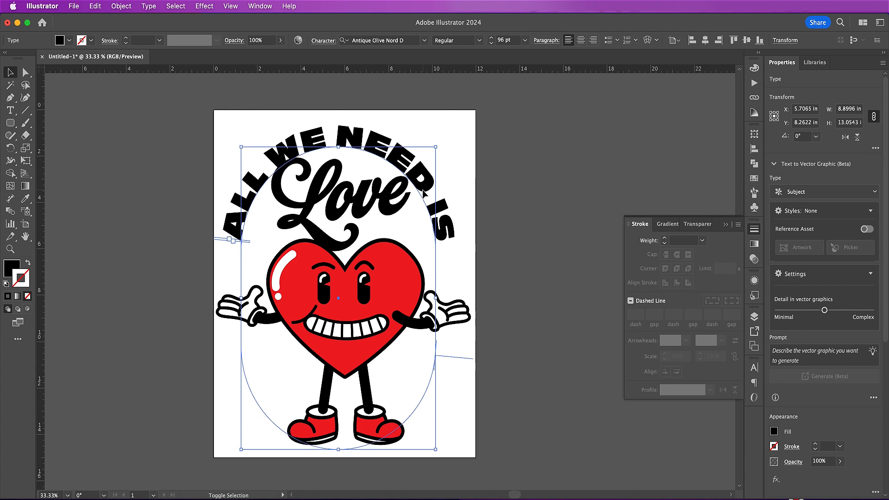
key("shift+Up")
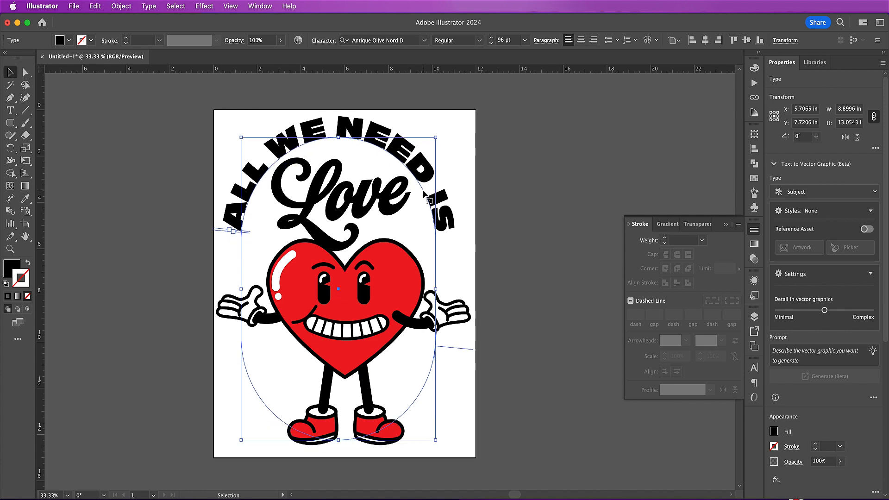
left_click(511, 281)
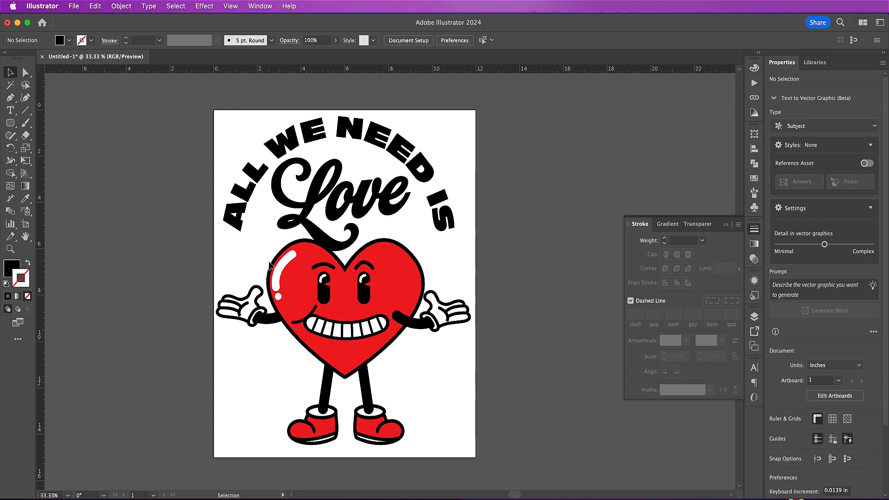
Step: Draw a black square about 1.11 in wide between "ALL" and the open hand beneath it, rotated 45° into a diamond
scroll(270, 265, "up", 3)
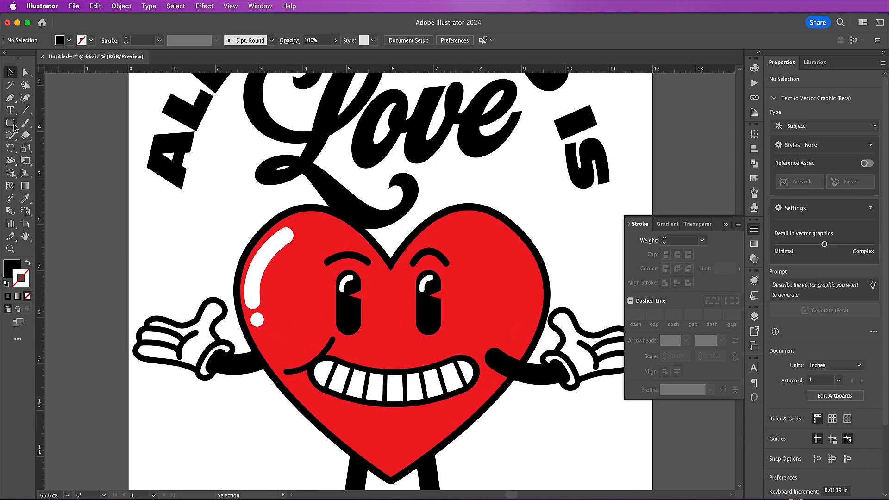
left_click(10, 123)
left_click(54, 122)
left_click_drag(145, 220, 194, 270)
key("v")
left_click_drag(198, 216, 214, 247)
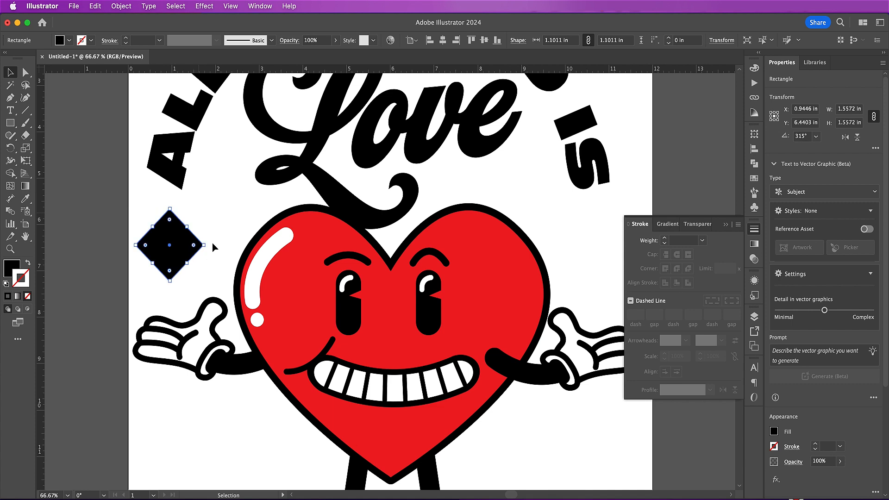
Step: Draw a white circle about 1.23 in across and place it over the diamond's upper-left edge
left_click(14, 126)
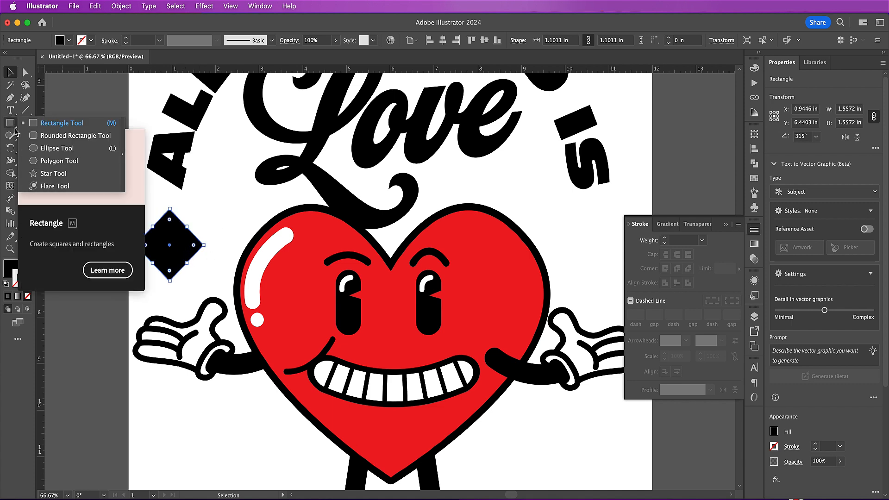
left_click(57, 148)
left_click_drag(115, 191, 169, 238)
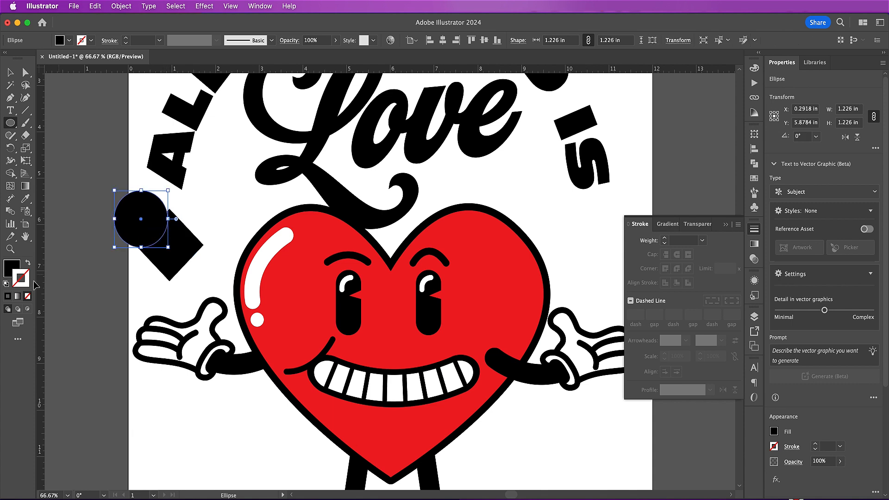
left_click(9, 268)
left_click(639, 81)
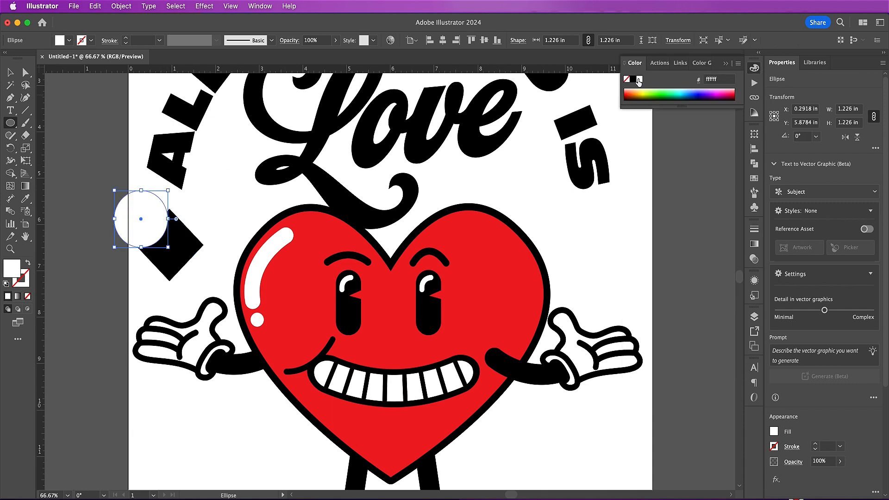
key("v")
left_click_drag(143, 234, 142, 235)
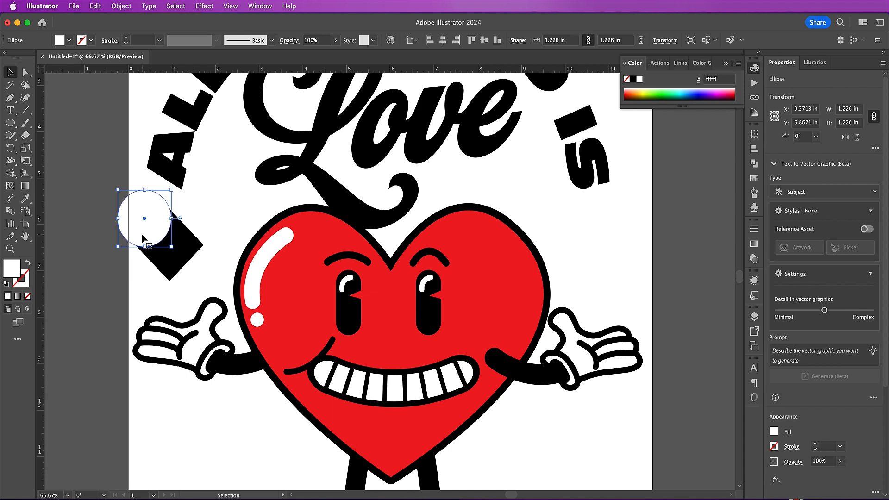
Step: Copy the white circle, paste it in back and move the duplicate over the diamond's upper-right edge
left_click(102, 9)
left_click(98, 63)
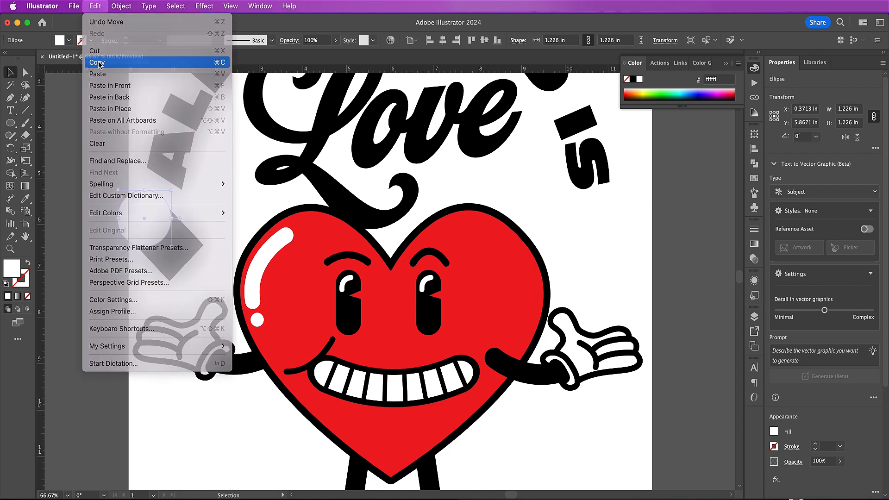
left_click(95, 6)
left_click(100, 98)
left_click_drag(143, 230, 194, 229)
Step: Duplicate both white circles in place and move the pair straight down over the diamond's lower edges
left_click(148, 238, "shift")
left_click(101, 6)
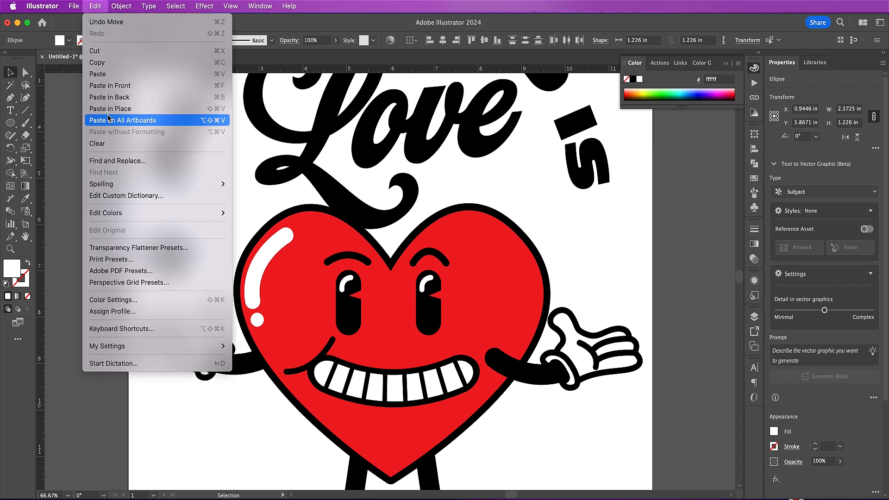
left_click(97, 62)
left_click(95, 6)
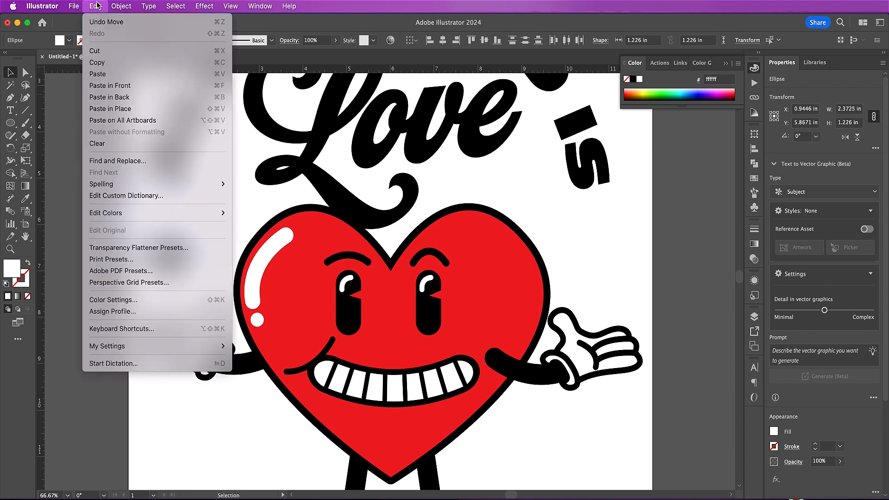
left_click(108, 109)
left_click_drag(141, 210, 139, 267)
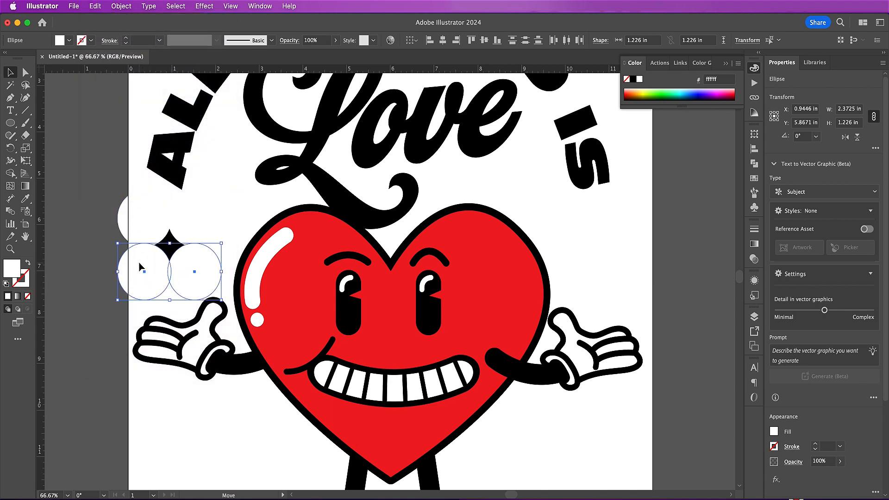
Step: Unite the four white circles and subtract them from the diamond with Minus Front, leaving a four-pointed sparkle
left_click(145, 224, "shift")
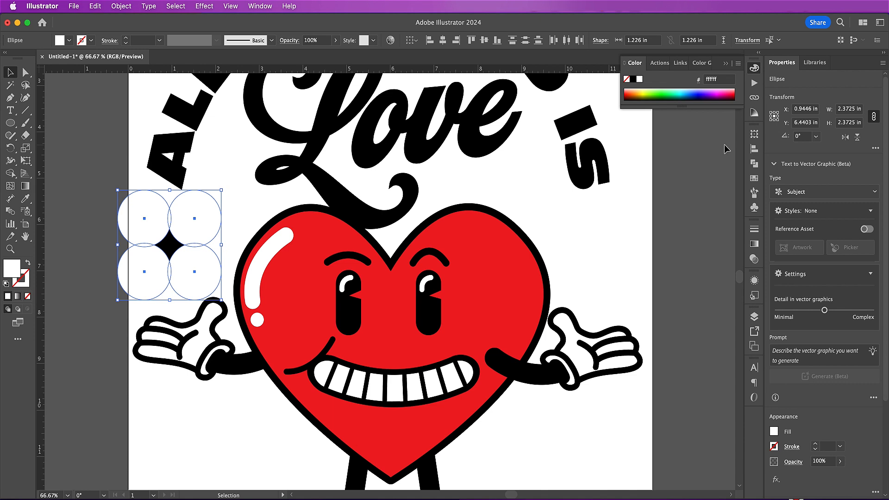
left_click(754, 163)
left_click(634, 157)
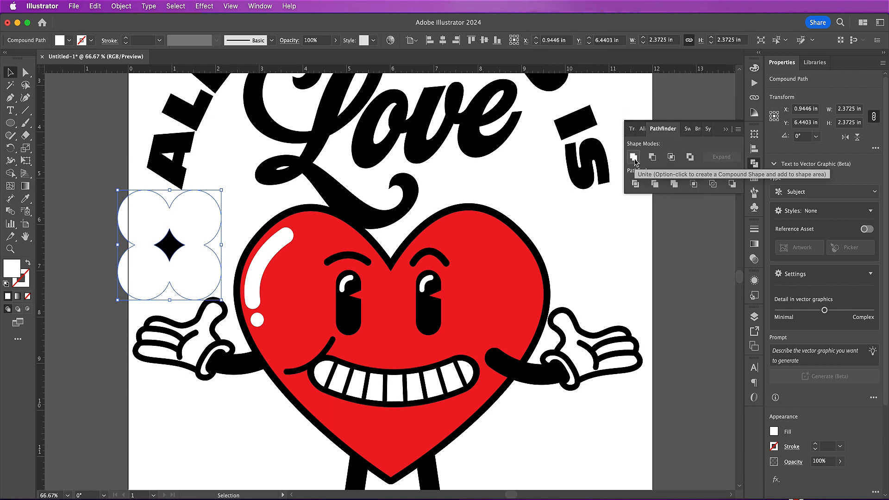
left_click(170, 249, "shift")
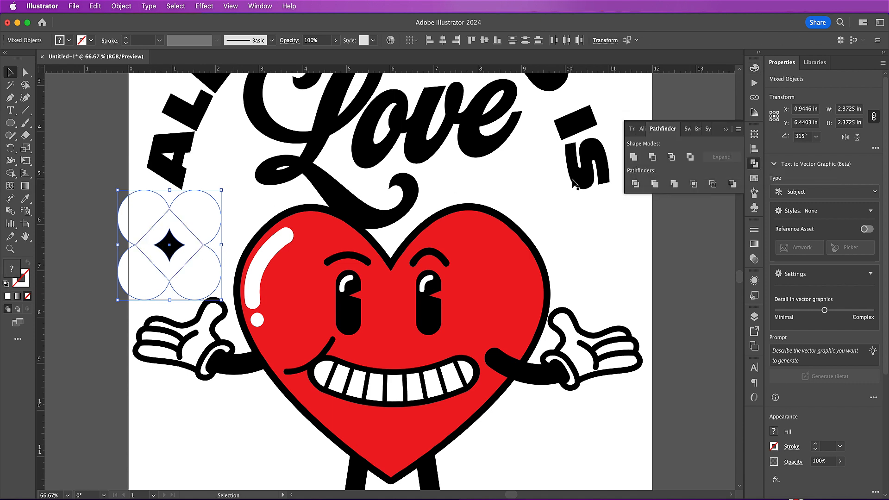
left_click(652, 158)
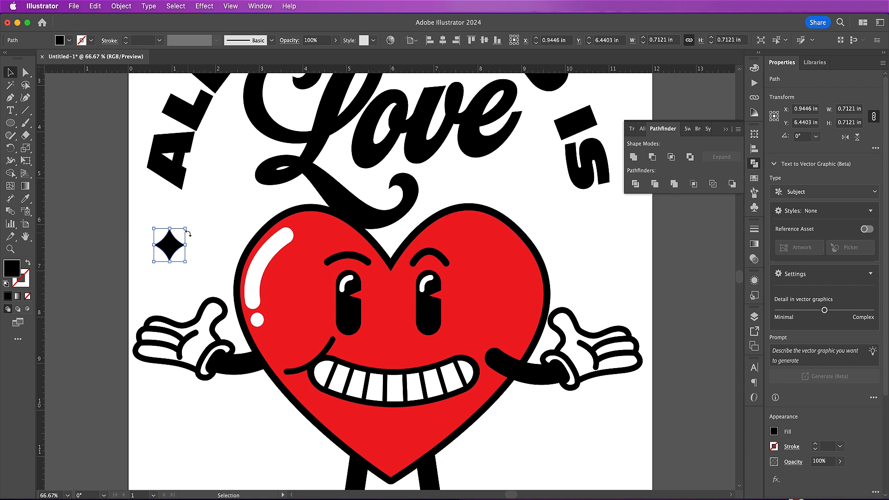
Step: Duplicate the sparkle, scale the copy to about 0.3 in and place it above and right of the original
left_click(97, 6)
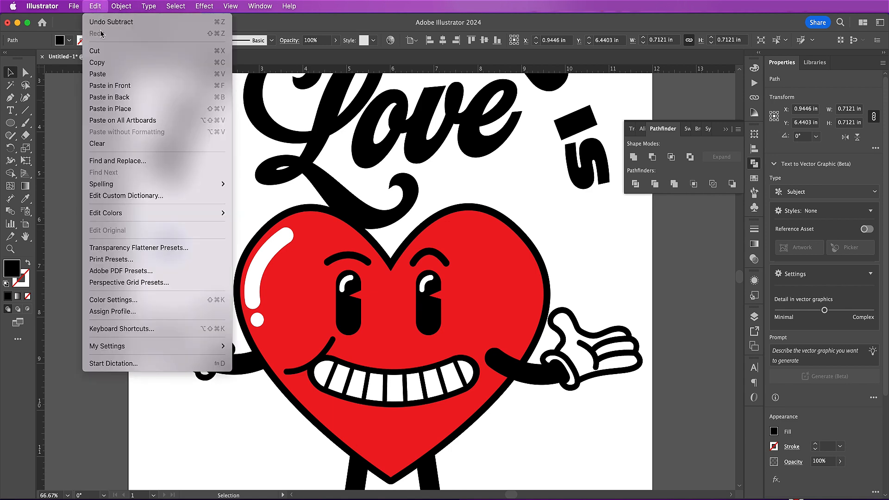
left_click(97, 62)
left_click(95, 5)
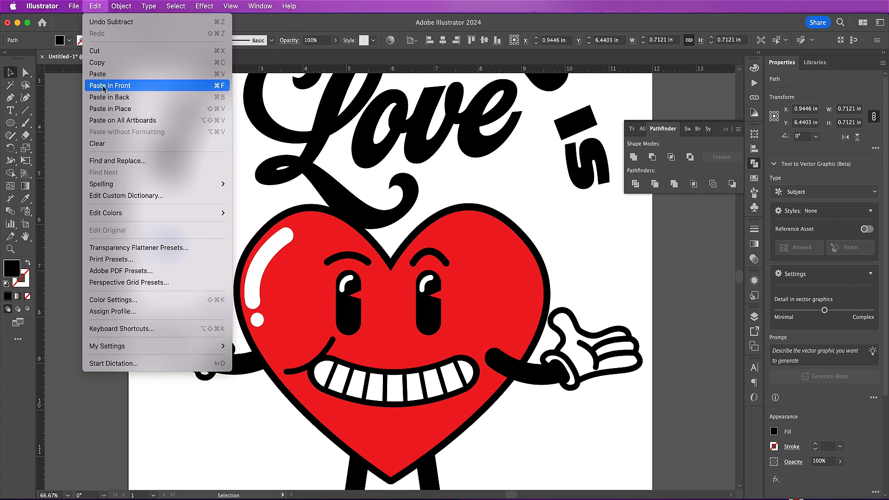
left_click(98, 74)
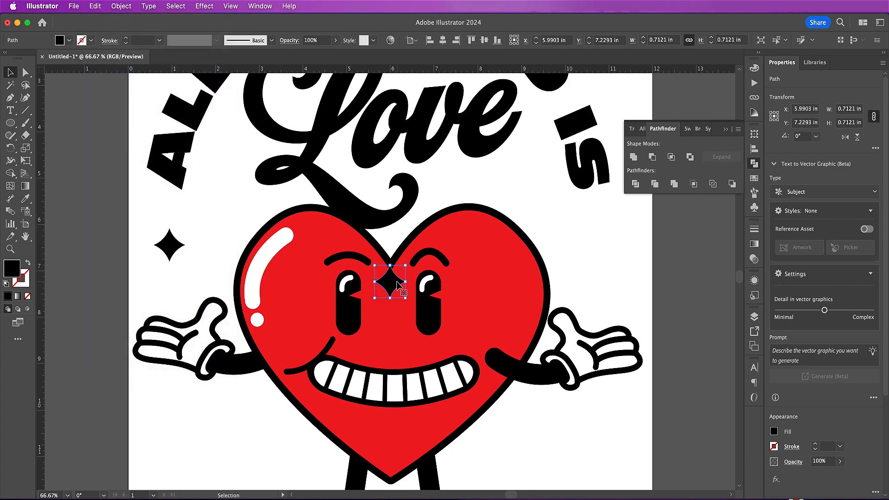
left_click_drag(391, 285, 200, 219)
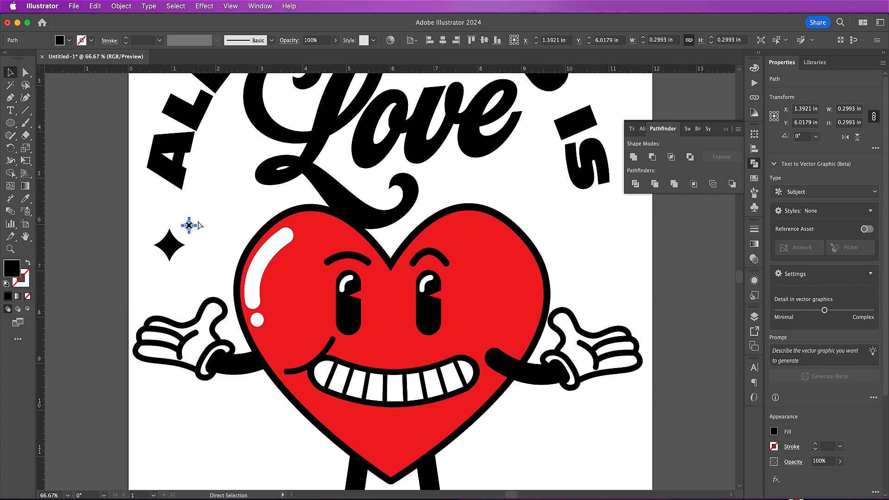
Step: Paste two sparkles on the heart's right side, one full-size below "IS" and one about 0.24 in wide above it
key("super+v")
left_click_drag(388, 285, 583, 249)
key("super+v")
left_click_drag(393, 280, 612, 232)
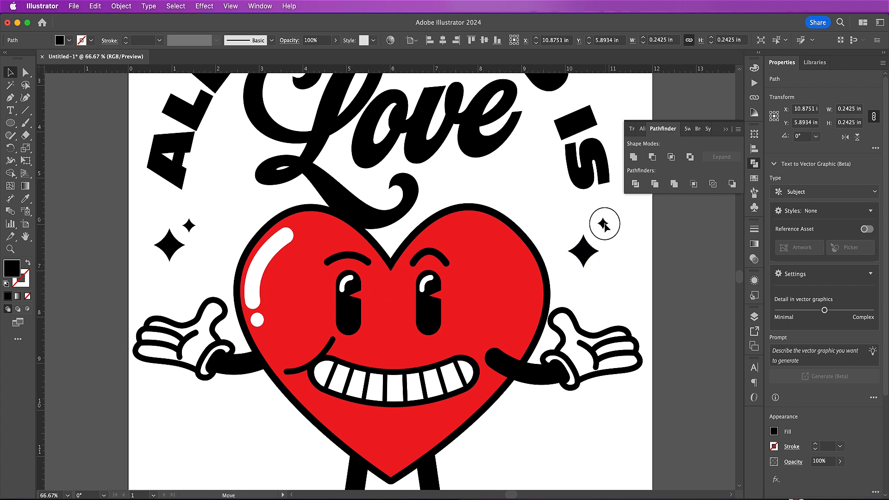
Step: Paste another small sparkle near the large one right of the heart and adjust the spacing and size of the small ones
key("super+v")
left_click_drag(390, 285, 578, 216)
key("super+equal")
key("super+equal")
key("super+equal")
left_click_drag(339, 227, 404, 297)
left_click_drag(419, 312, 428, 265)
left_click_drag(414, 250, 425, 261)
left_click_drag(433, 271, 362, 319)
Step: Paste more tiny sparkles, about 0.13 in wide or less, and scatter them above and below the large right-hand sparkle
key("super+v")
key("super+v")
left_click_drag(391, 284, 393, 260)
scroll(393, 260, "down", 6)
left_click_drag(412, 150, 344, 310)
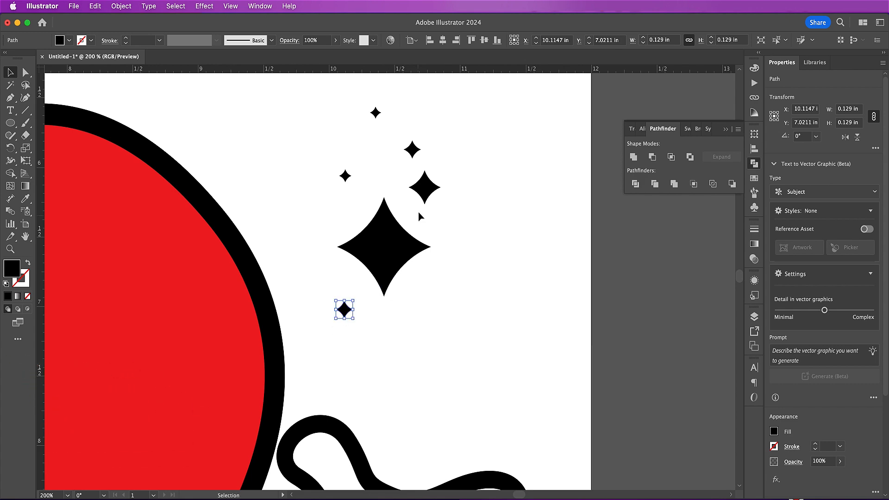
left_click_drag(352, 183, 370, 202)
Step: Enlarge the two sparkles left of the heart so that the pair spans about 1.19 in
key("super+minus")
key("super+minus")
key("super+minus")
key("super+minus")
left_click_drag(82, 287, 174, 236)
left_click(171, 223)
left_click(196, 203)
left_click(188, 210)
left_click(173, 225, "shift")
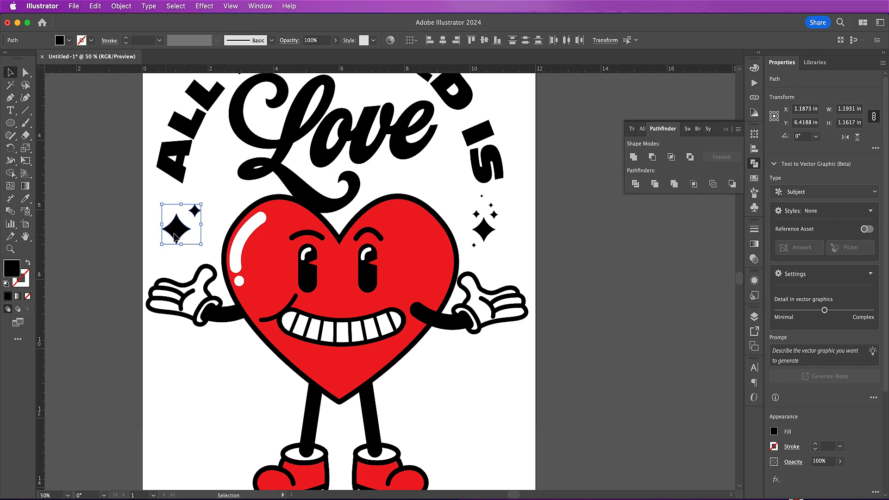
Step: Select the sparkle cluster right of the heart and scale it up slightly
scroll(174, 237, "down", 5)
scroll(185, 236, "up", 4)
left_click_drag(436, 188, 435, 175)
left_click_drag(471, 231, 478, 242)
left_click(502, 241)
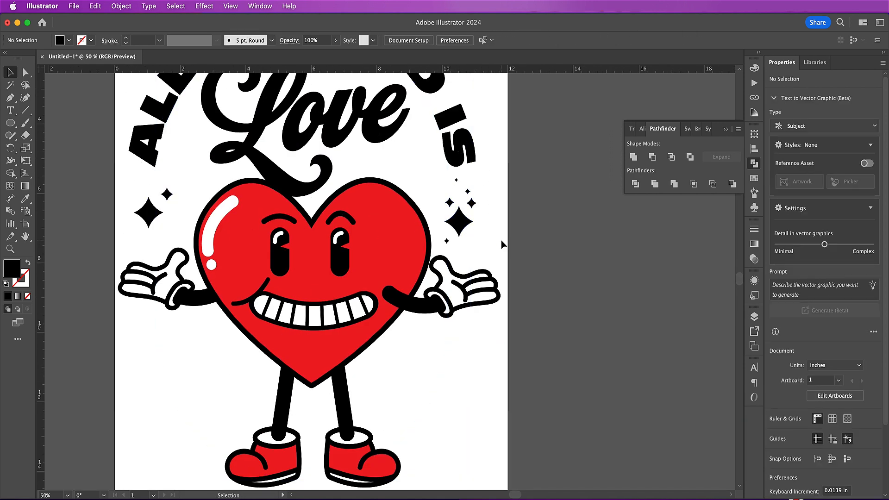
key("super+minus")
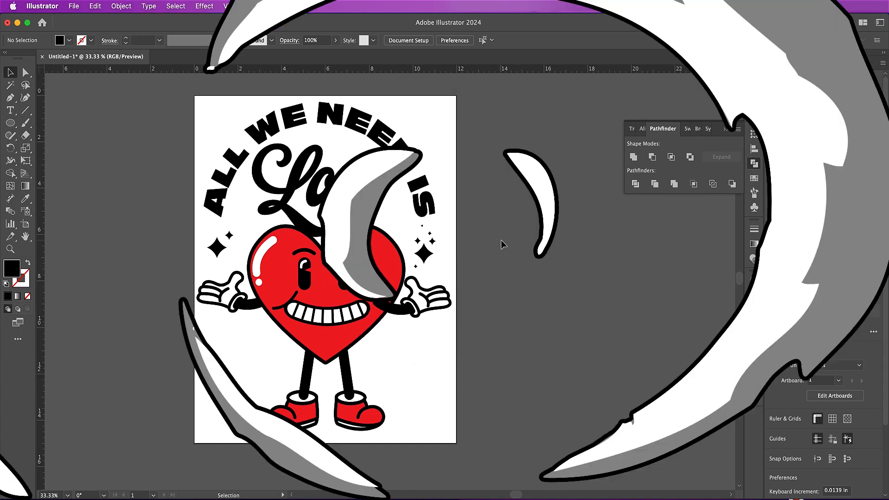